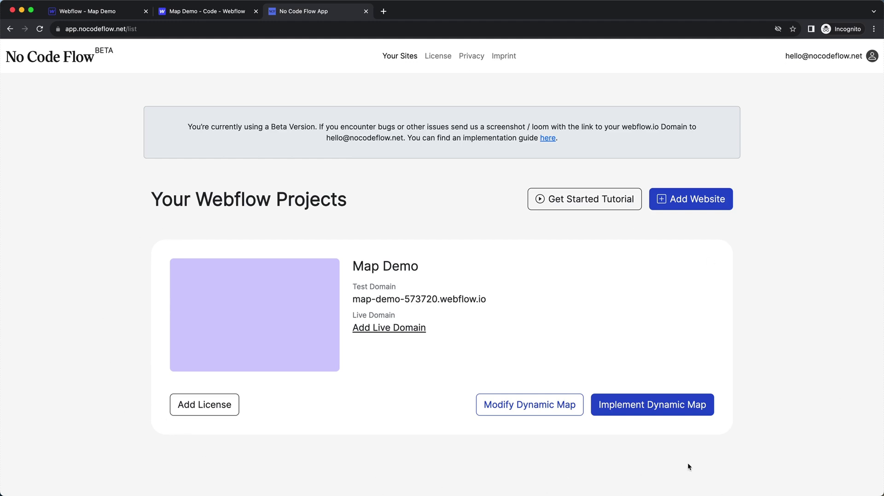
# Step: Open the dynamic map implementation for the Map Demo project and review its base settings below the preview
pyautogui.click(656, 405)
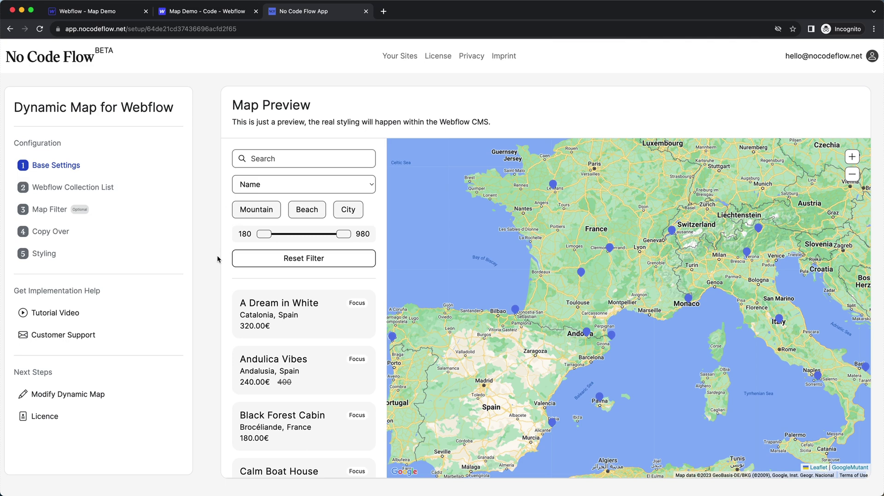
pyautogui.scroll(-3, 218, 260)
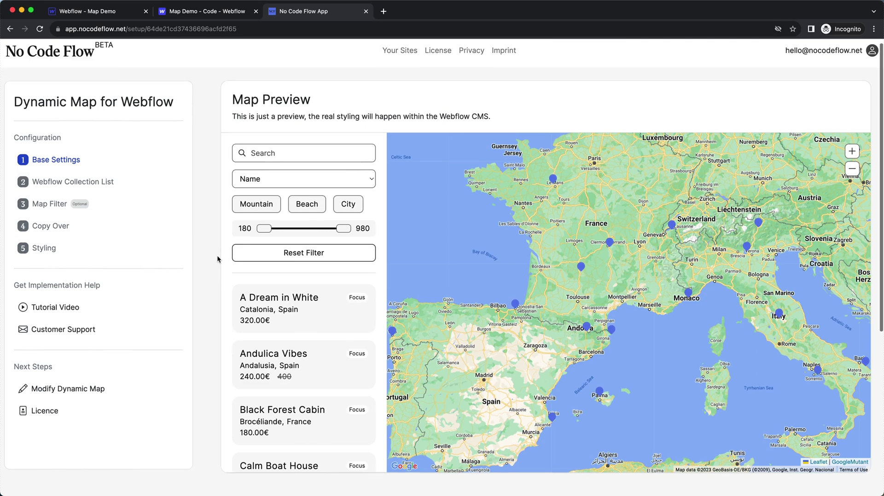
pyautogui.scroll(-3, 217, 260)
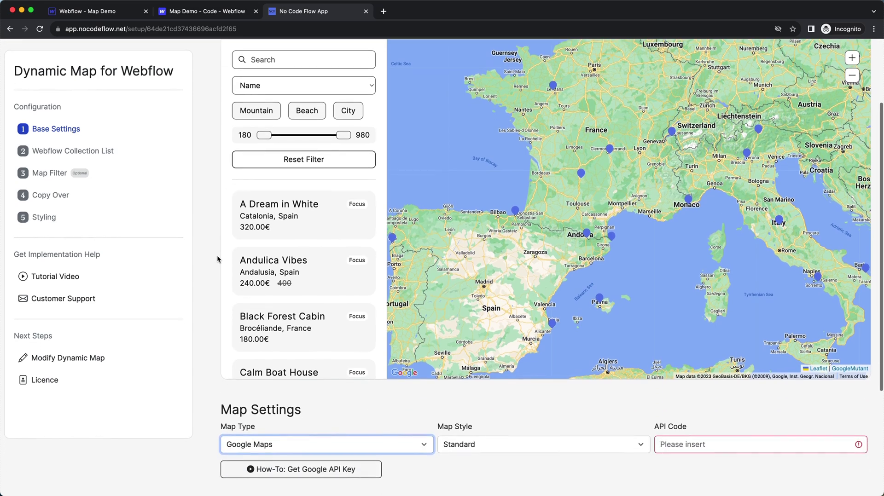
pyautogui.scroll(-3, 217, 259)
pyautogui.scroll(-1, 217, 259)
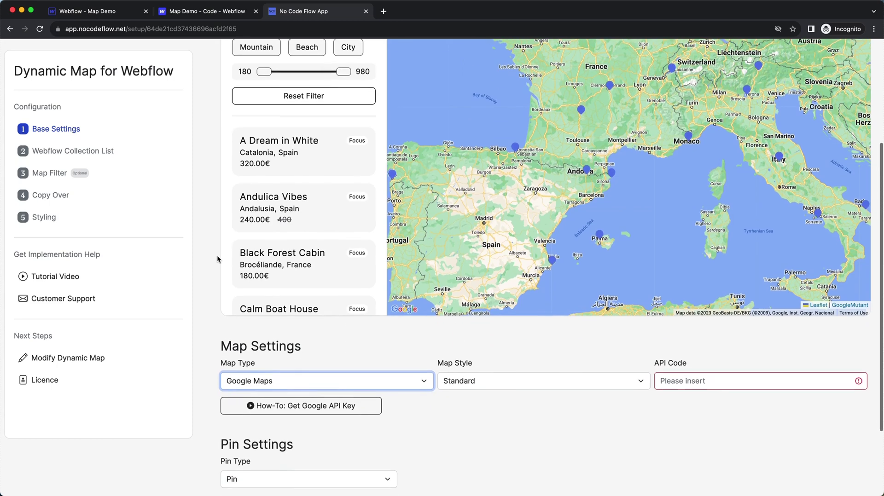
pyautogui.scroll(-1, 217, 259)
pyautogui.click(205, 284)
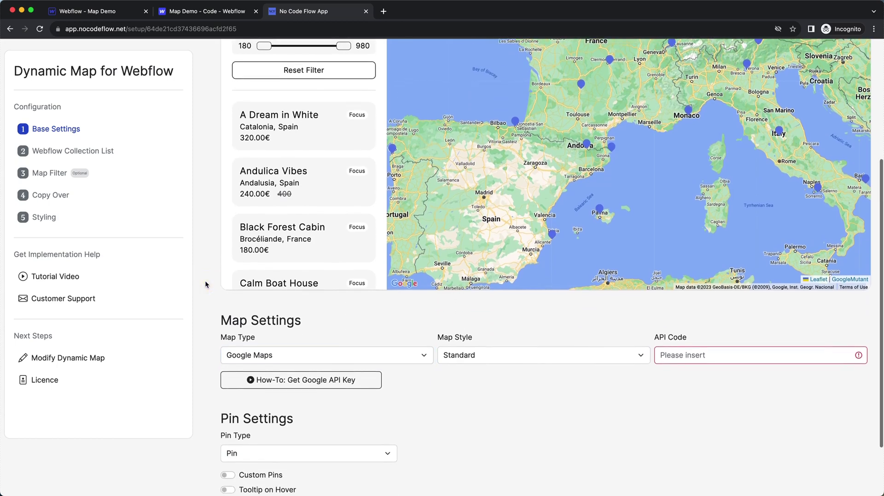
pyautogui.scroll(-1, 205, 284)
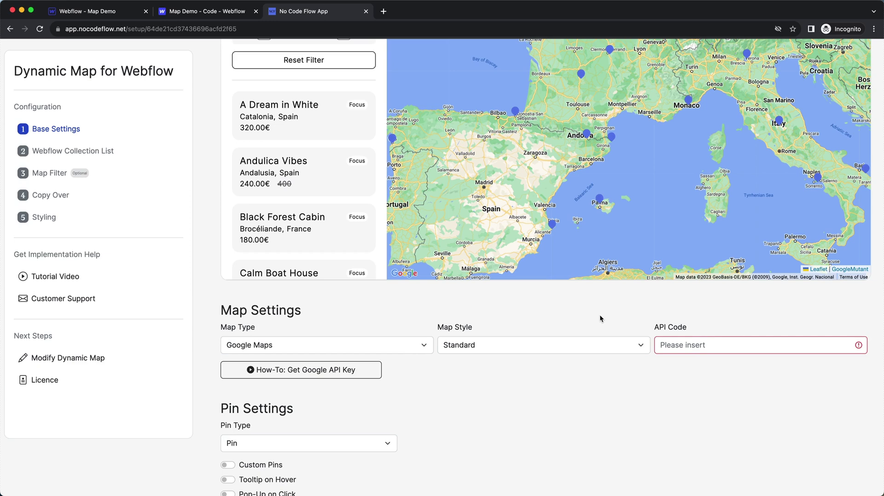
# Step: Set the map type to OpenStreetMap in the Map Settings
pyautogui.click(369, 345)
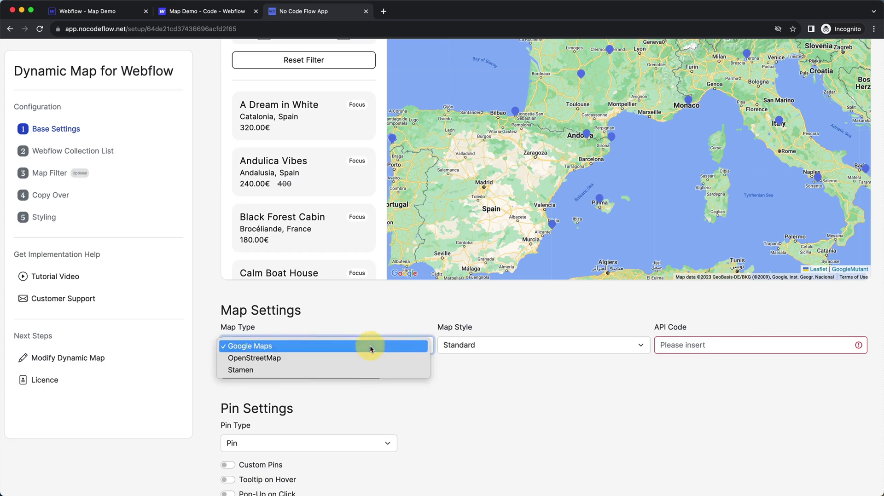
pyautogui.click(342, 355)
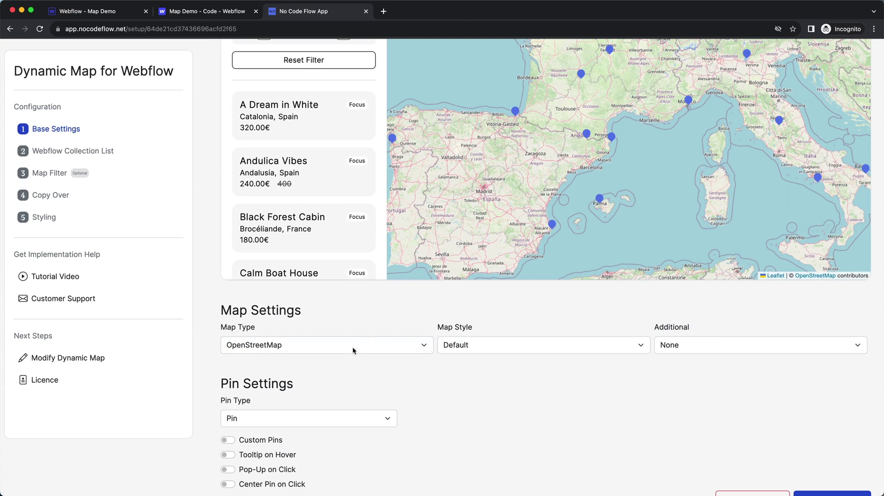
pyautogui.click(352, 346)
pyautogui.click(390, 321)
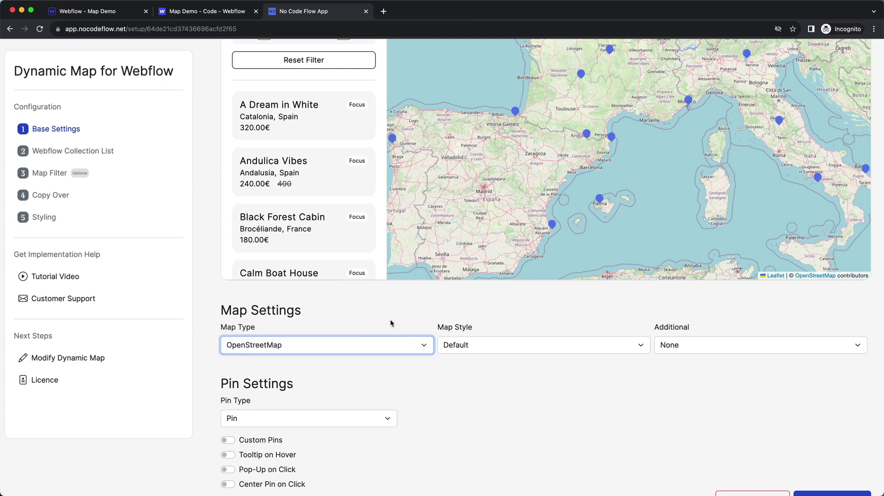
# Step: Try the Price pin type, check it in the map preview, and set the pin type back to Pin
pyautogui.scroll(-1, 390, 323)
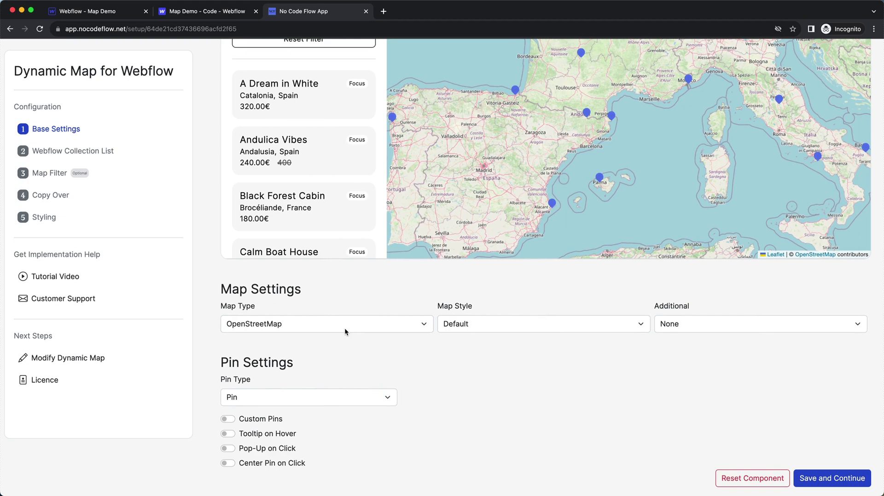
pyautogui.scroll(-1, 344, 328)
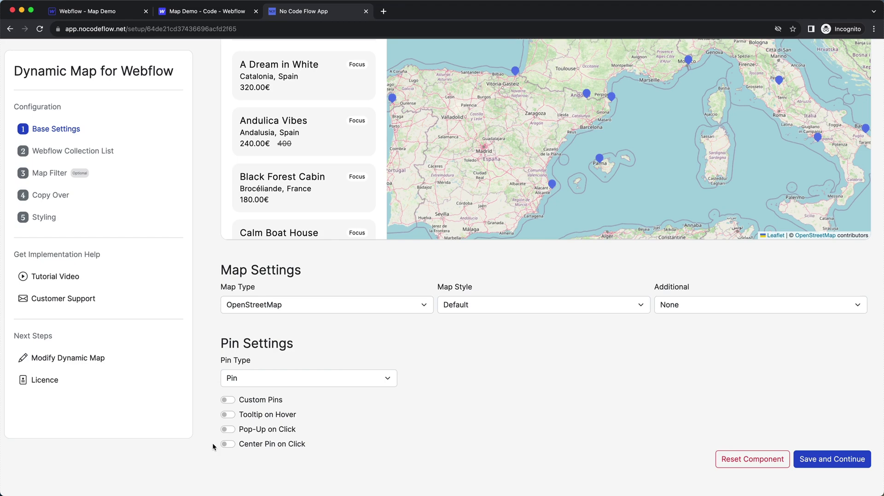
pyautogui.click(258, 379)
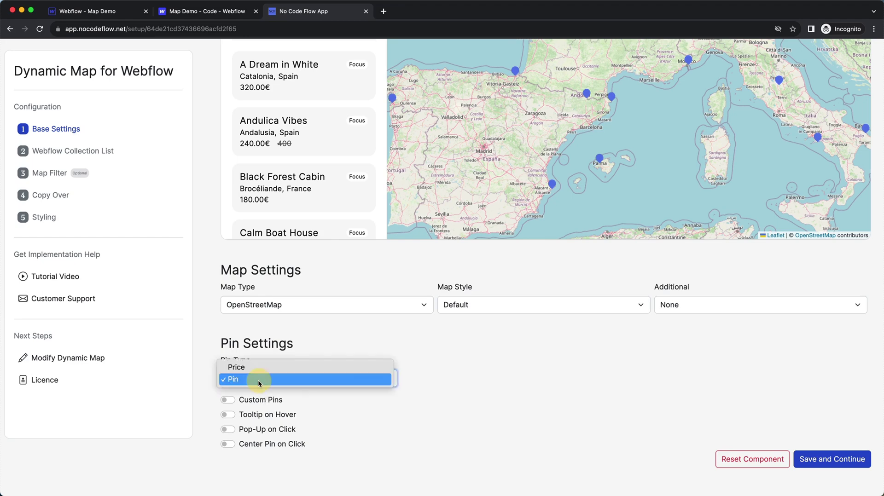
pyautogui.click(253, 369)
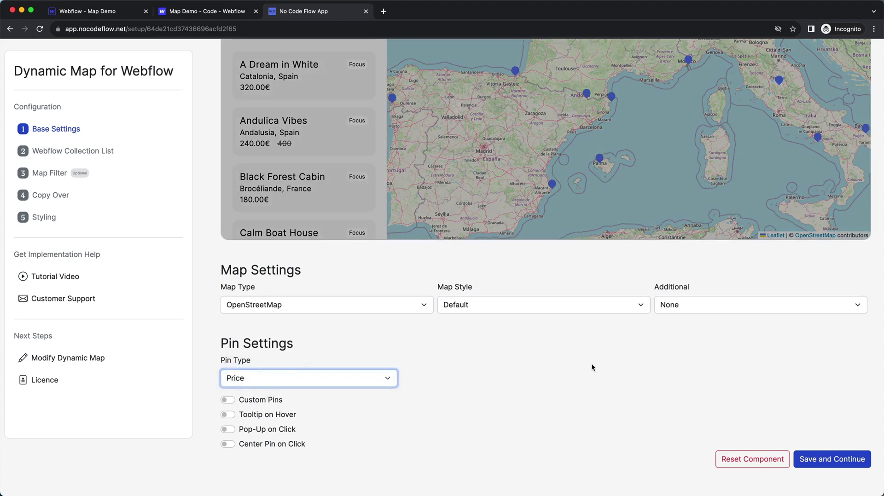
pyautogui.scroll(3, 591, 367)
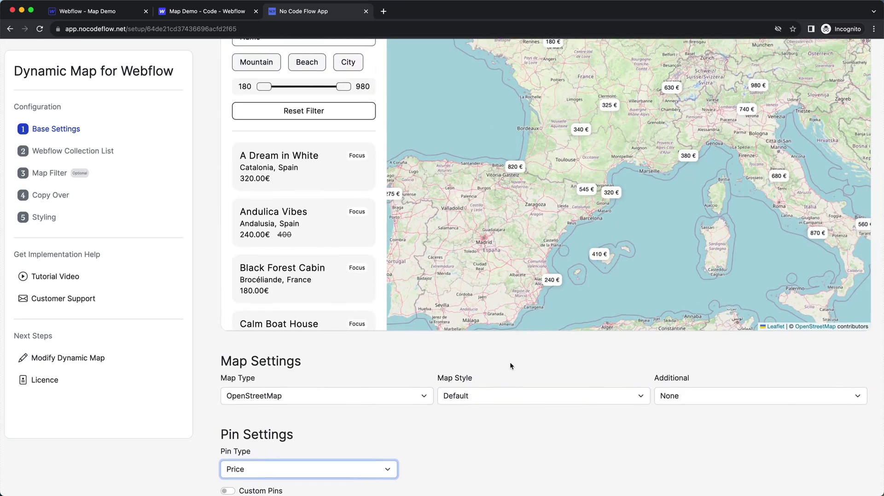
pyautogui.scroll(-1, 510, 366)
pyautogui.scroll(-3, 510, 362)
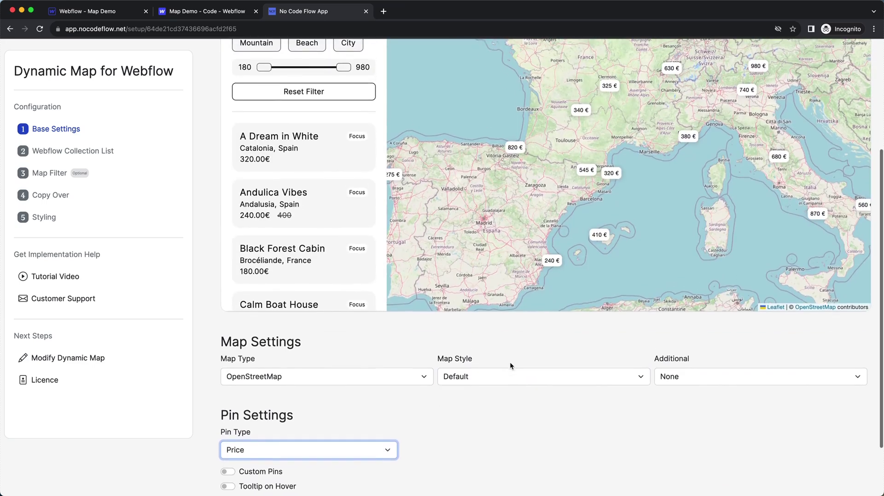
pyautogui.scroll(-1, 474, 423)
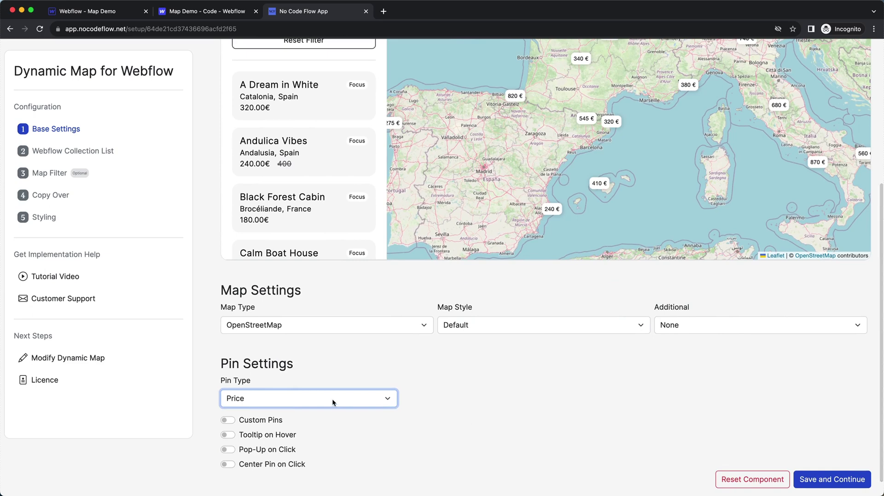
pyautogui.click(333, 398)
pyautogui.click(300, 405)
pyautogui.click(492, 433)
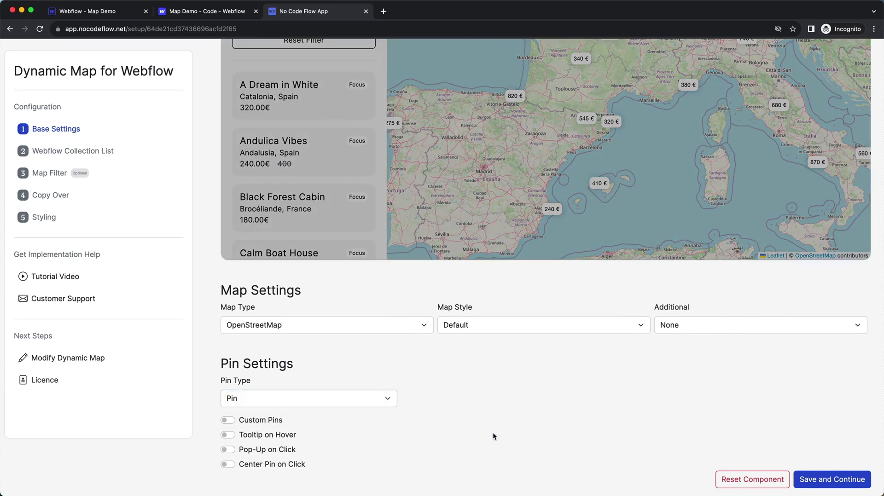
# Step: Try the Custom Pins option in the map preview and turn it off again
pyautogui.click(225, 424)
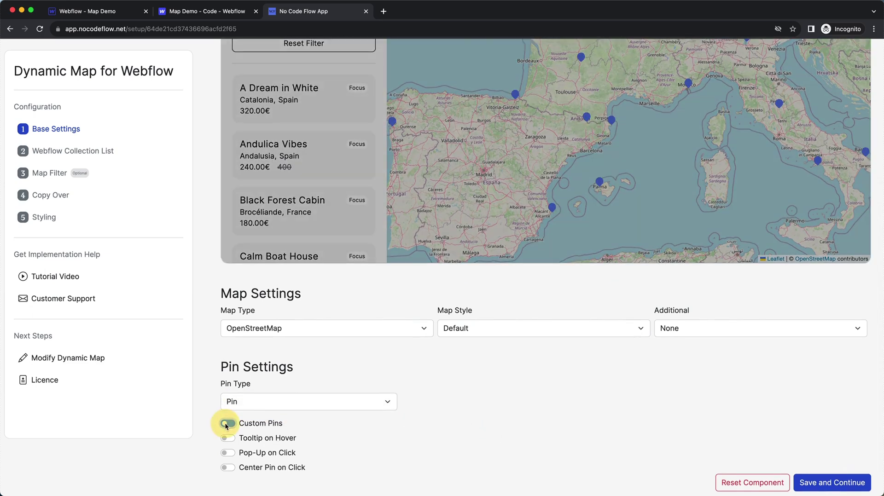
pyautogui.scroll(2, 516, 382)
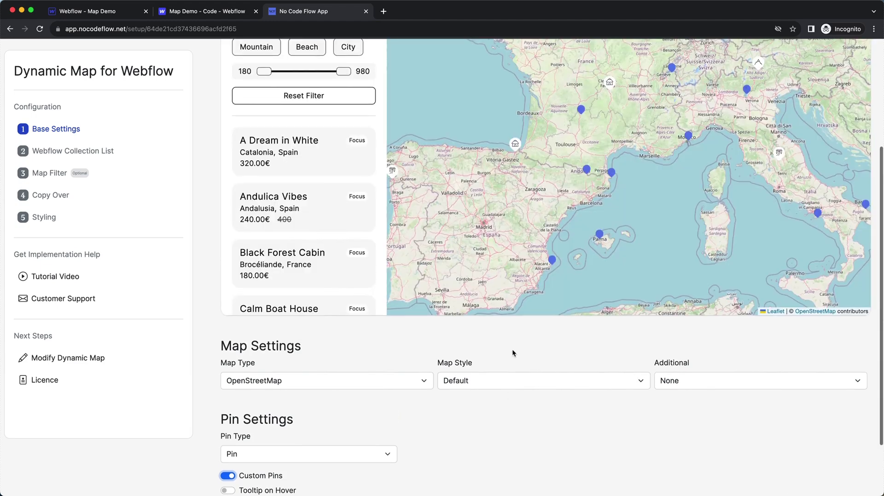
pyautogui.scroll(1, 513, 355)
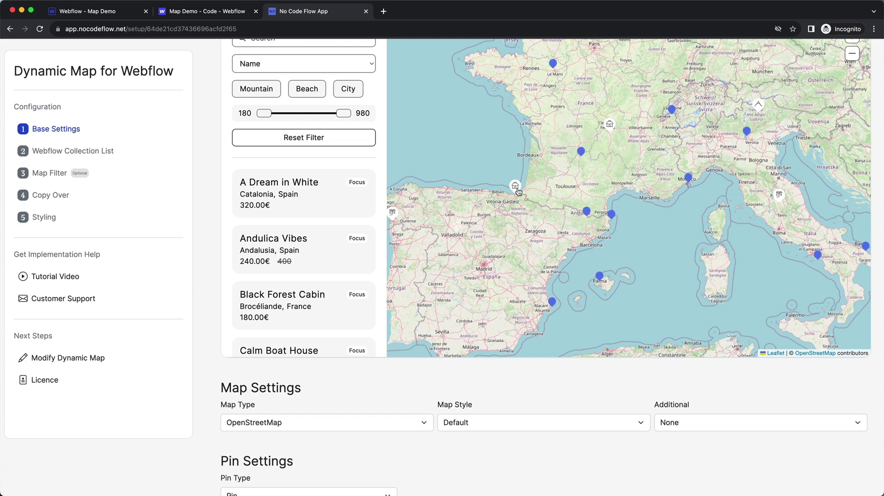
pyautogui.moveTo(503, 249); pyautogui.dragTo(519, 249)
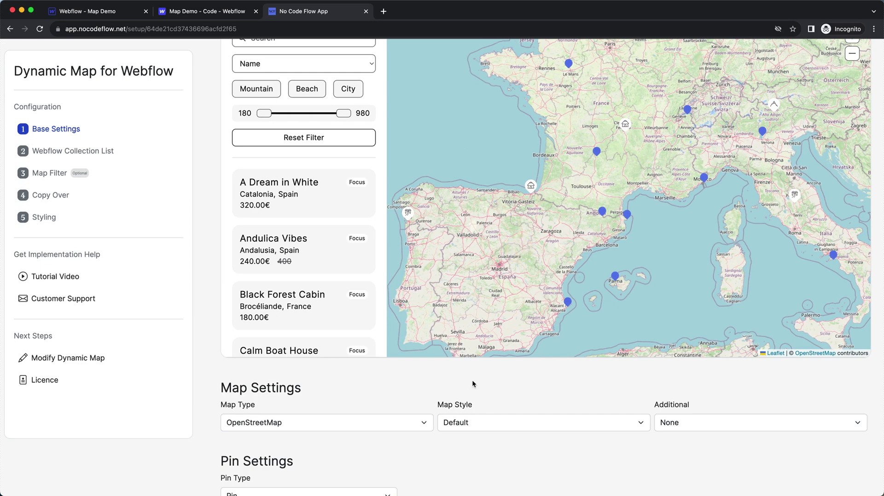
pyautogui.scroll(-5, 471, 380)
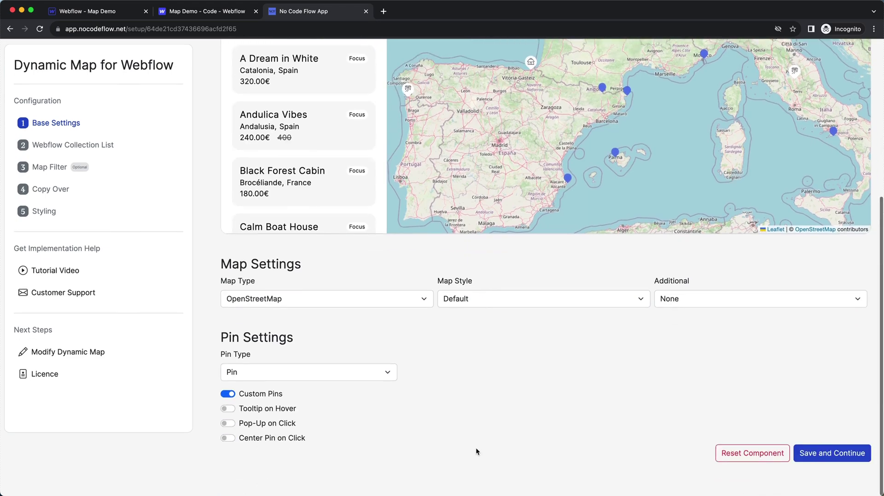
pyautogui.click(228, 400)
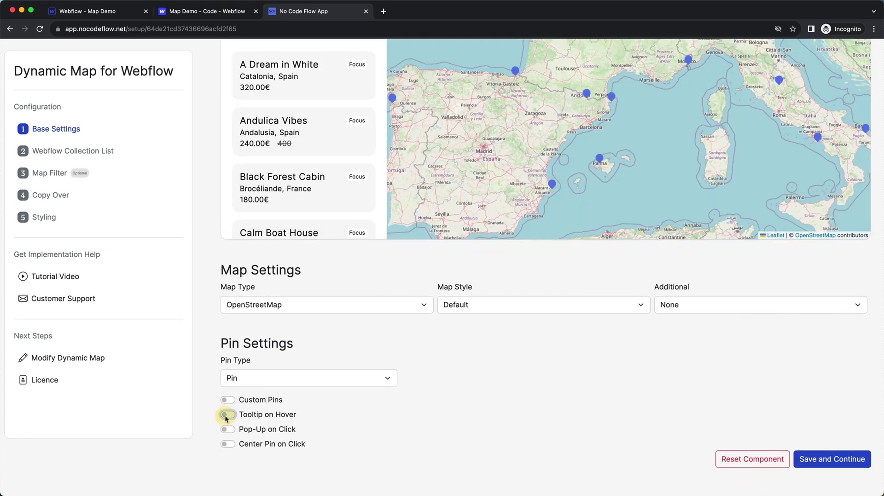
# Step: Enable Tooltip on Hover and Pop-Up on Click, and test them on the Dream in France and A Dream in White pins
pyautogui.click(226, 415)
pyautogui.click(230, 430)
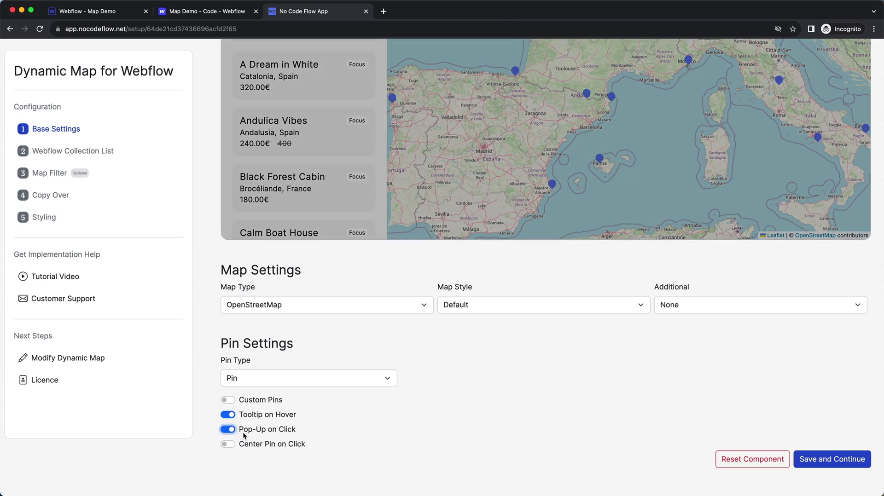
pyautogui.scroll(5, 426, 441)
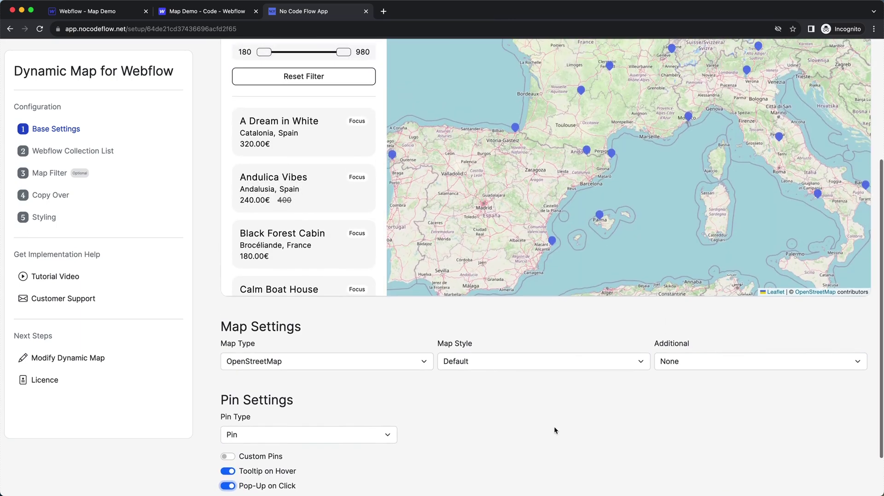
pyautogui.scroll(2, 554, 427)
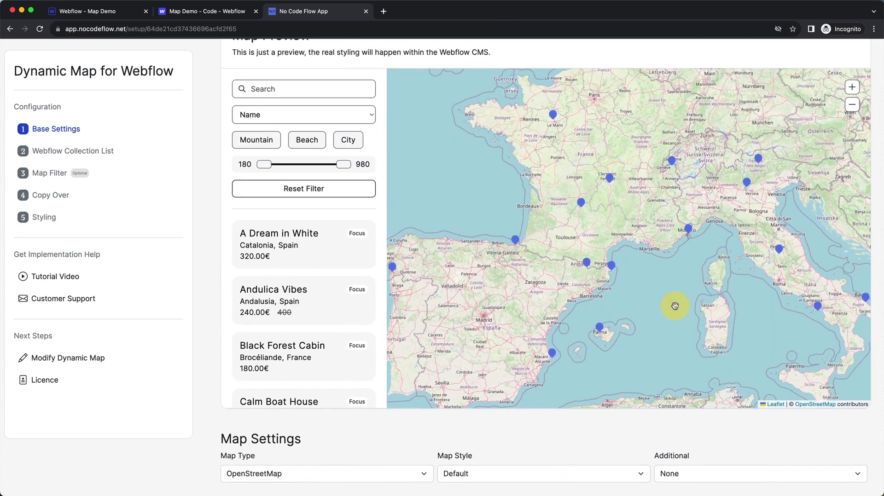
pyautogui.moveTo(673, 307); pyautogui.dragTo(600, 342)
pyautogui.click(613, 266)
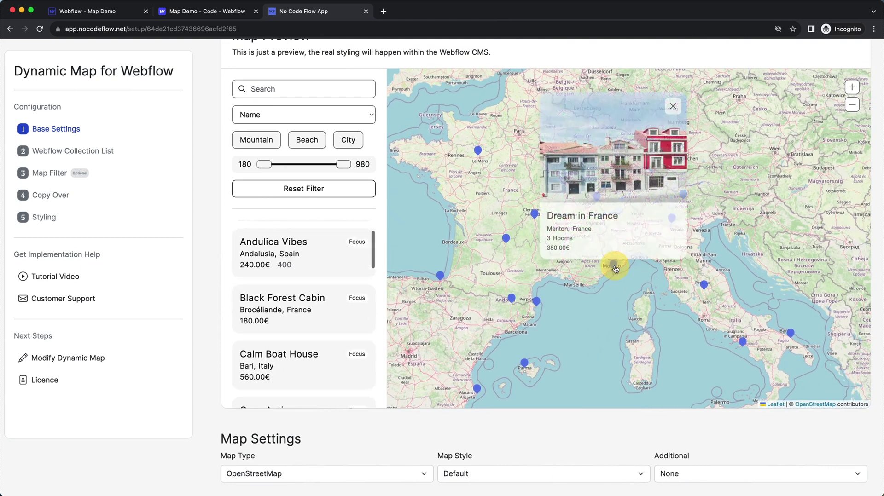
pyautogui.click(673, 106)
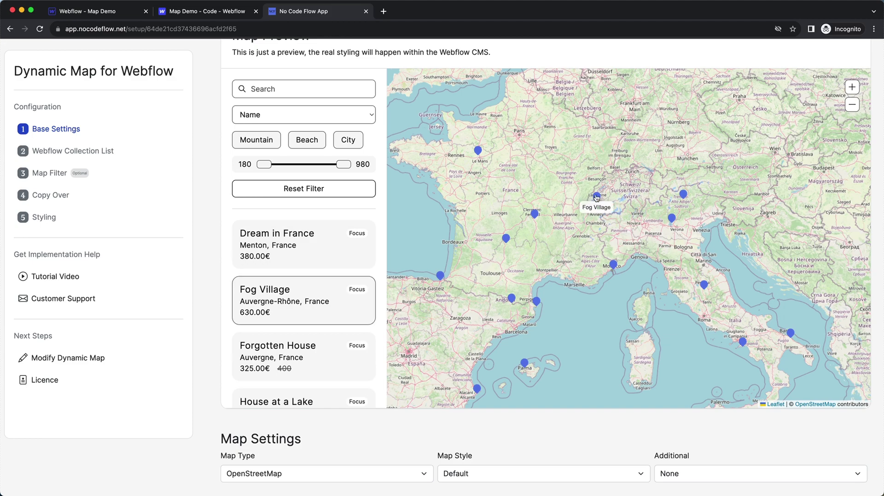
pyautogui.click(536, 301)
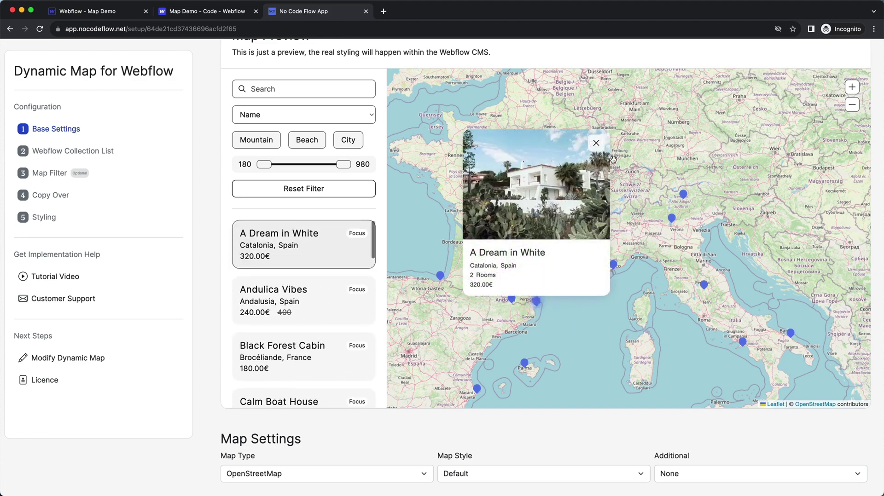
pyautogui.click(597, 144)
# Step: Enable Center Pin on Click and test it on the Lago di Garda, Casa Blanca and Andulica Vibes pins
pyautogui.scroll(-4, 484, 446)
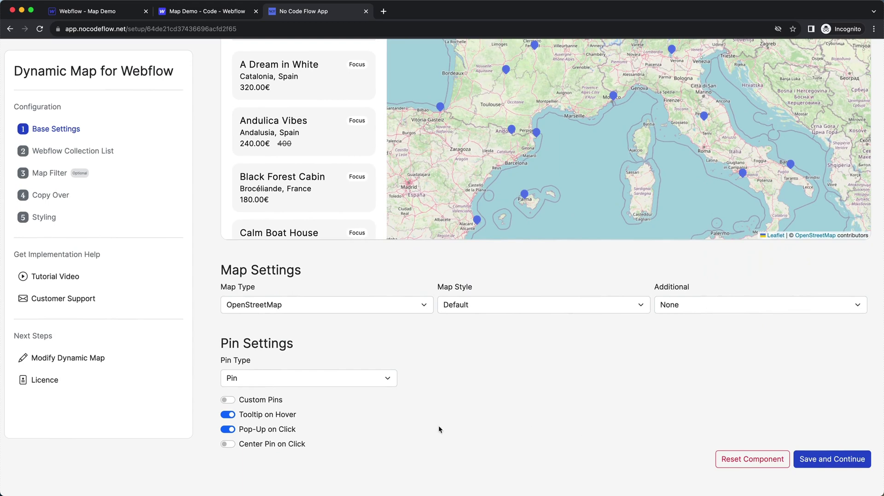
pyautogui.click(249, 444)
pyautogui.scroll(5, 498, 385)
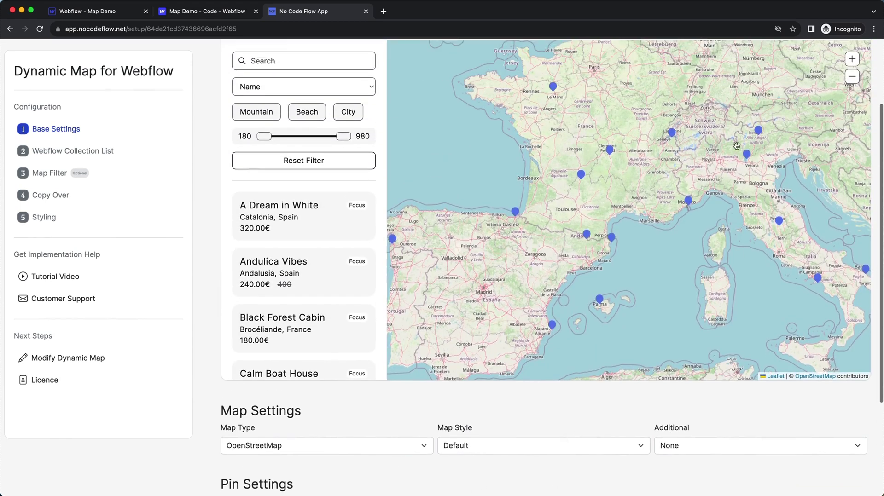
pyautogui.click(747, 155)
pyautogui.scroll(4, 619, 389)
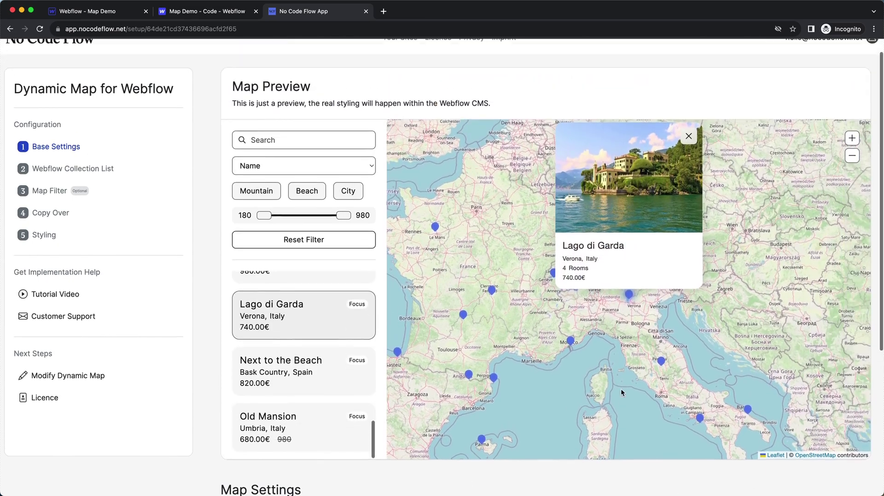
pyautogui.click(687, 160)
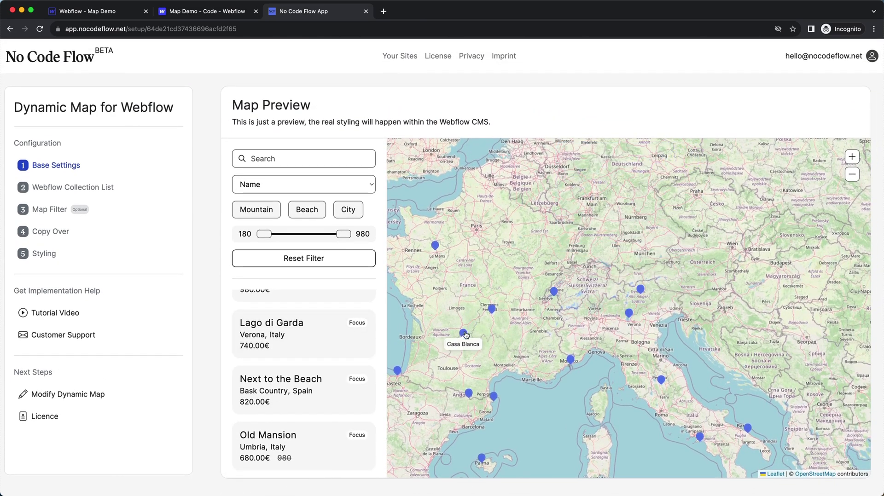
pyautogui.click(463, 333)
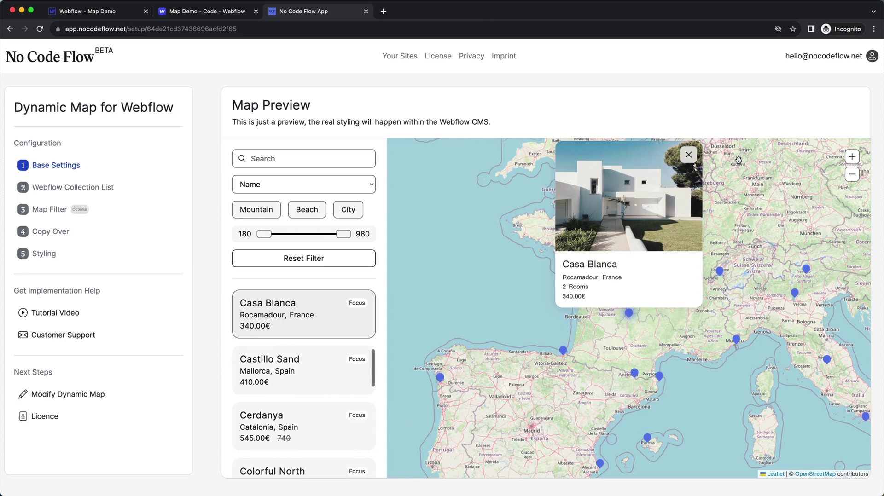
pyautogui.click(689, 154)
pyautogui.click(602, 466)
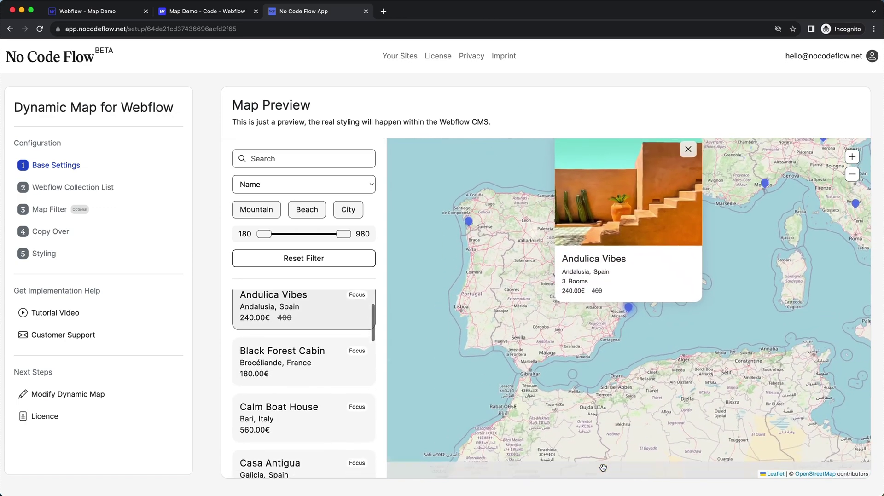
# Step: Close the Andulica Vibes pop-up, turn off Center Pin on Click, and save the base settings to continue to the collection list
pyautogui.click(686, 153)
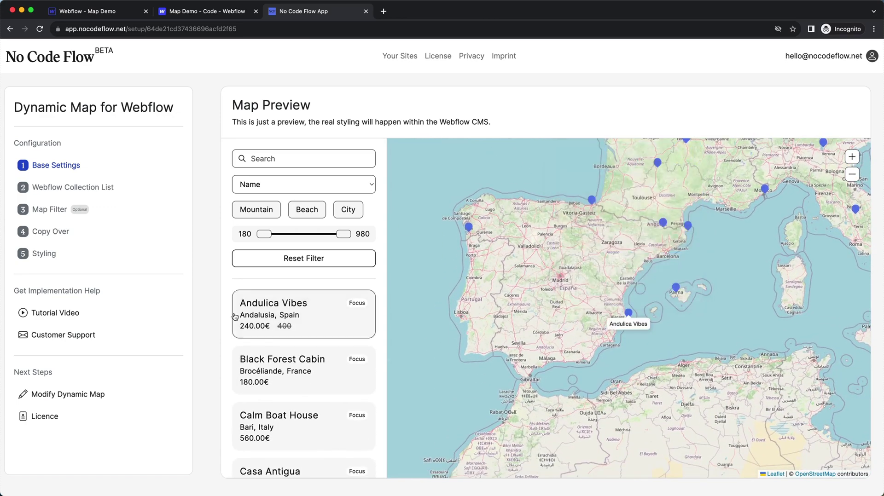
pyautogui.scroll(-5, 203, 330)
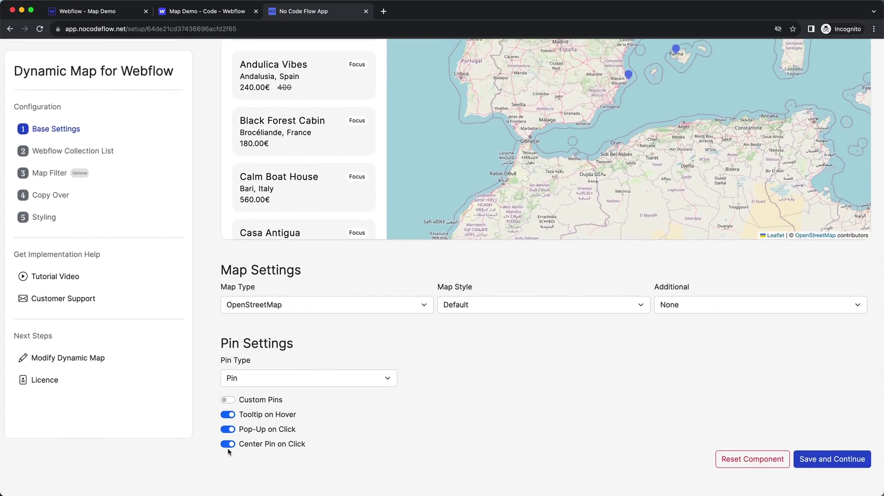
pyautogui.click(228, 444)
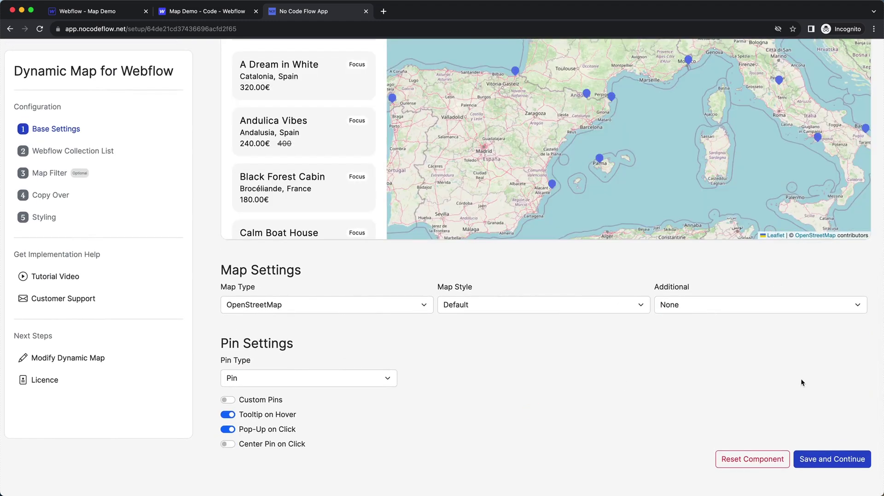
pyautogui.click(809, 456)
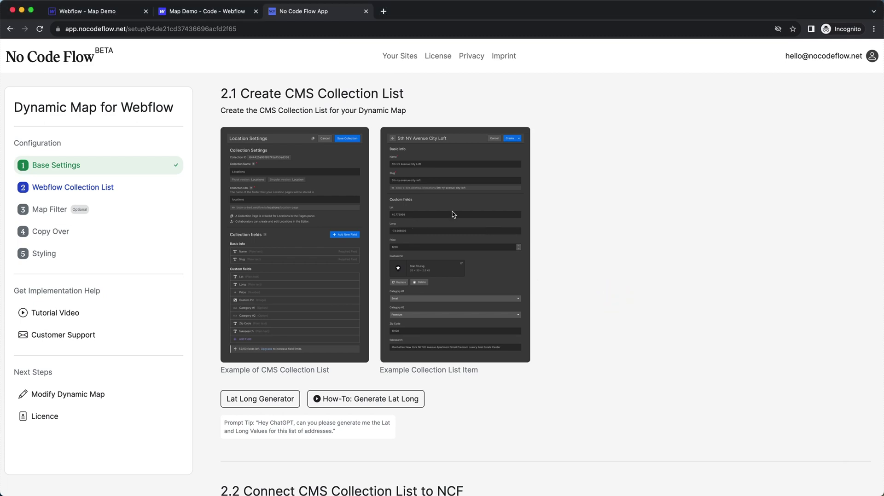
# Step: Examine the example CMS collection fields, the example collection item and the Lat Long generation tip
pyautogui.scroll(5, 451, 215)
pyautogui.hscroll(-10, 451, 215)
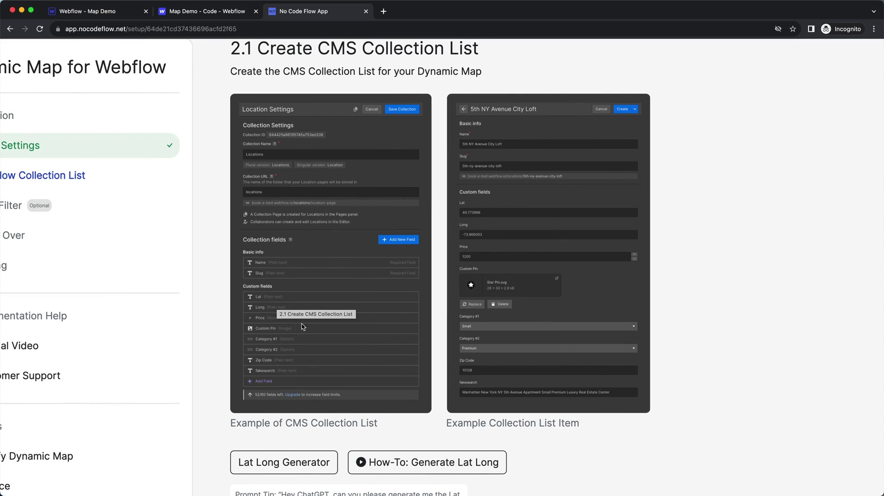
pyautogui.scroll(-1, 422, 322)
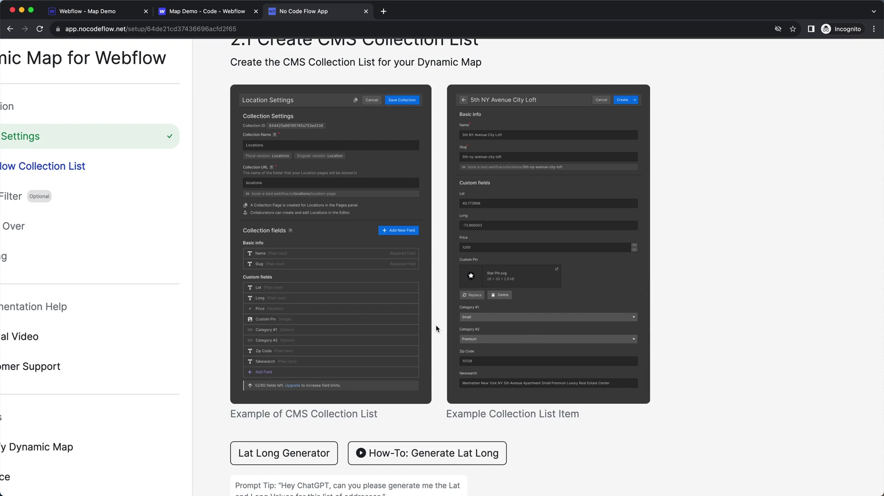
pyautogui.scroll(-2, 419, 360)
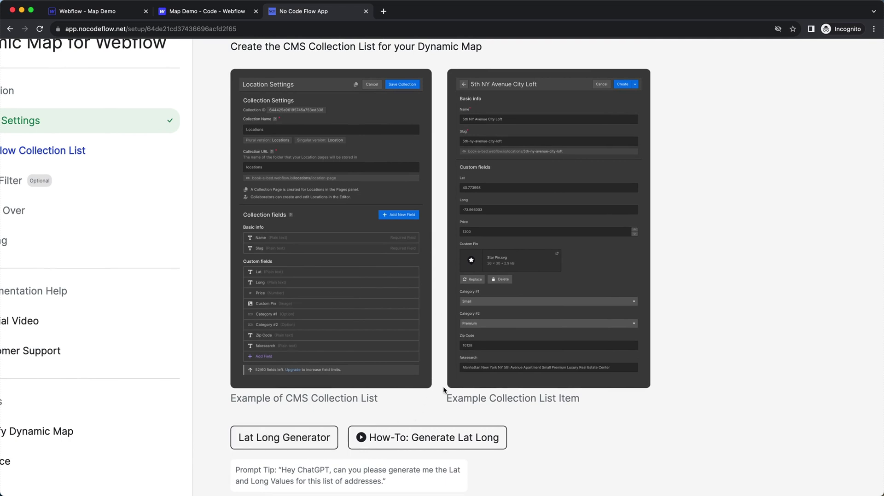
pyautogui.scroll(1, 437, 387)
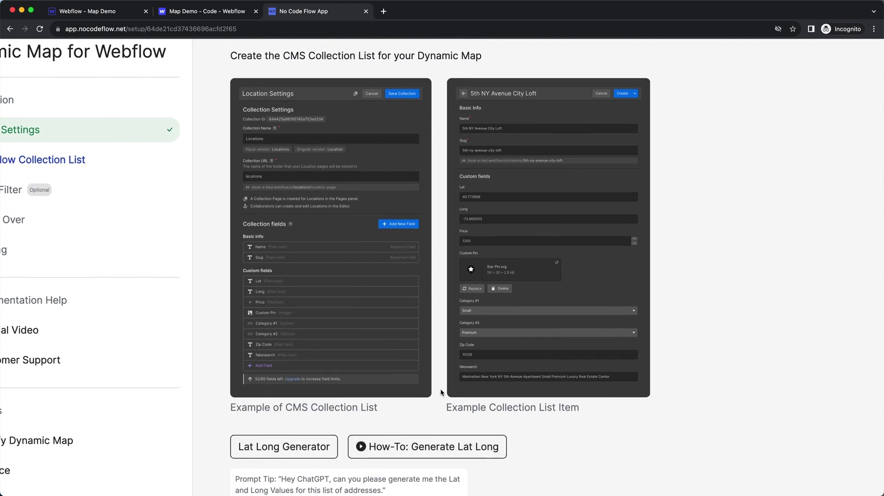
pyautogui.scroll(1, 440, 389)
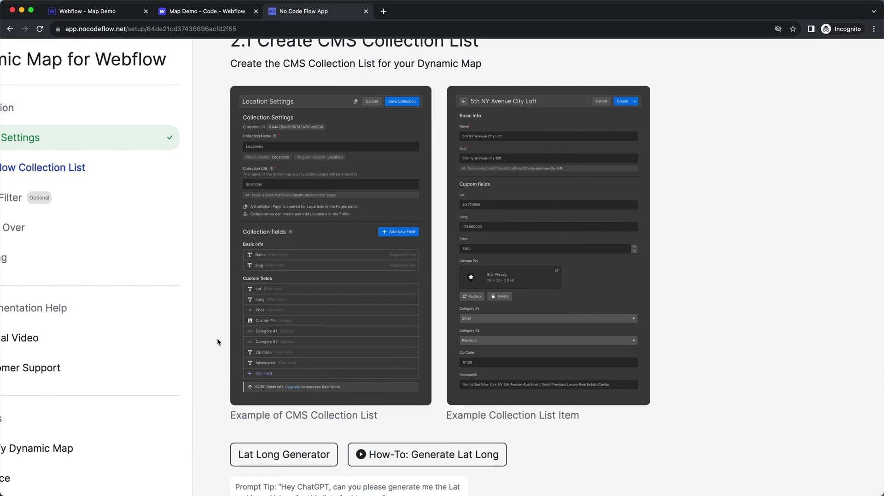
pyautogui.scroll(-1, 217, 342)
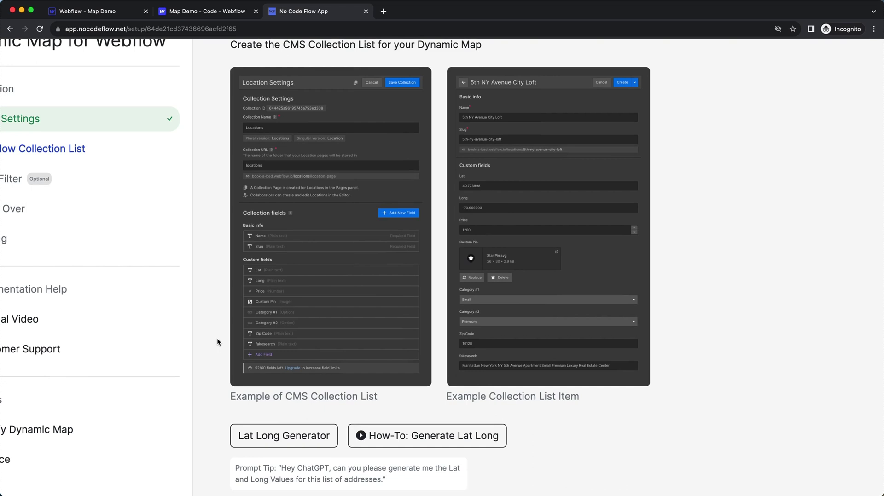
pyautogui.scroll(-1, 217, 342)
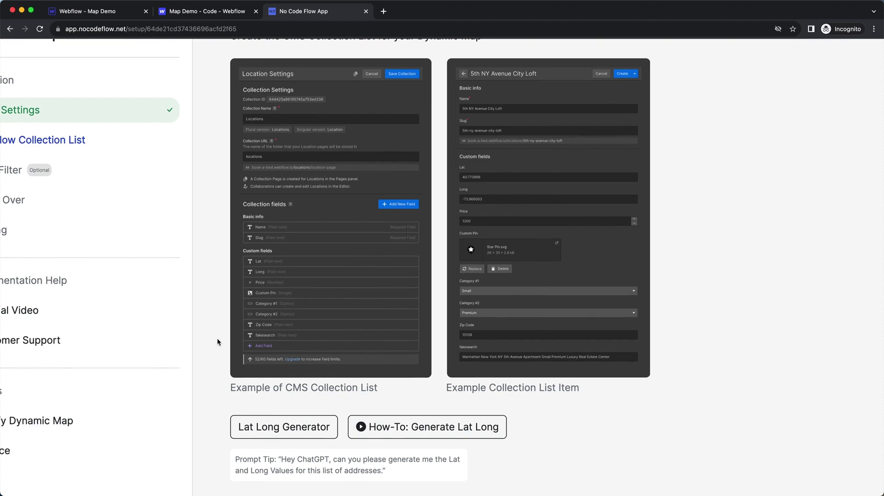
pyautogui.scroll(-1, 217, 341)
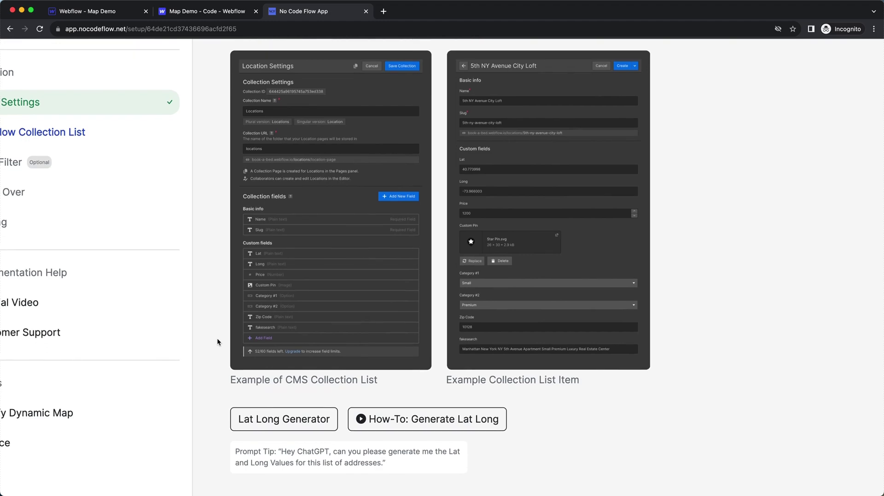
pyautogui.scroll(-5, 217, 342)
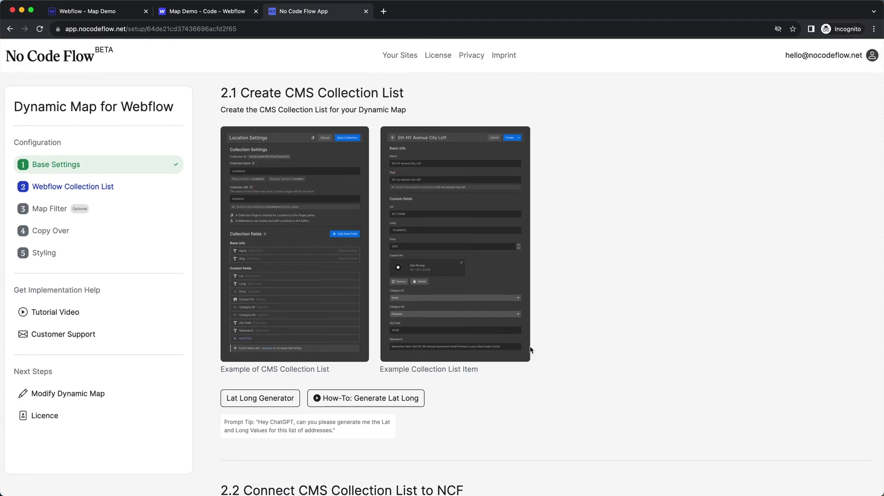
# Step: Connect the Locations CMS collection and refresh it to match its Slug, Lat, Long and Name fields
pyautogui.scroll(-5, 573, 385)
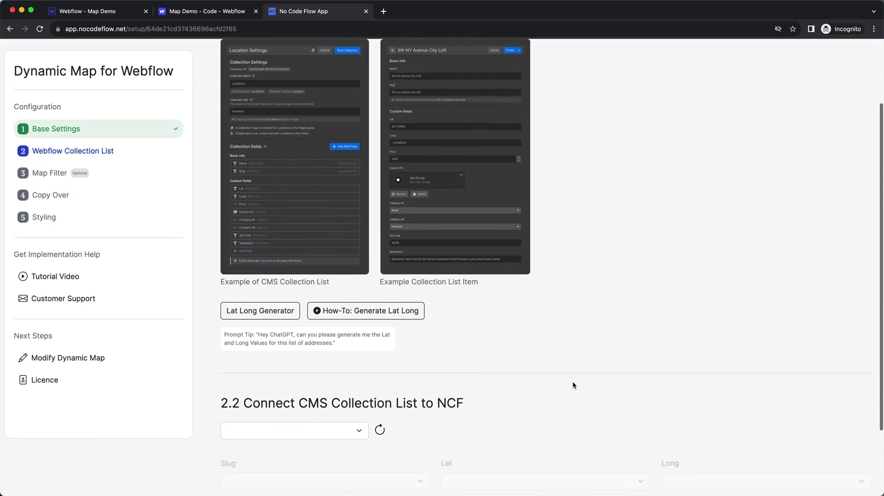
pyautogui.scroll(-1, 572, 385)
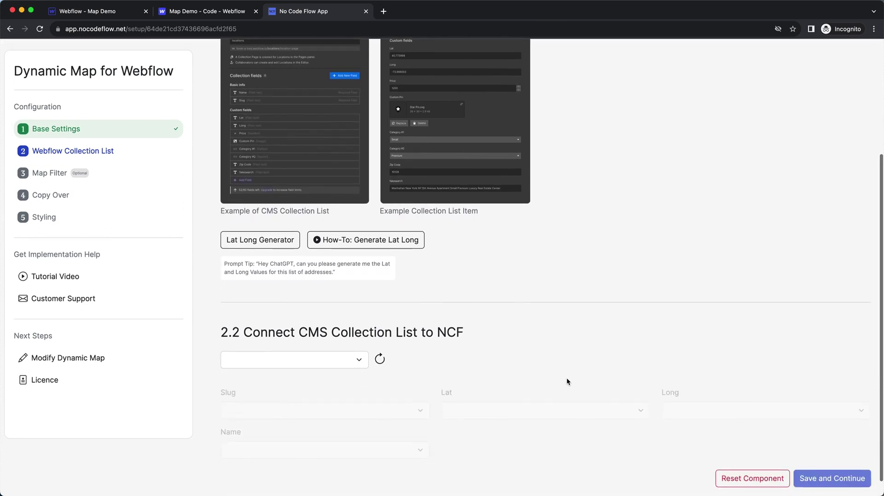
pyautogui.click(286, 363)
pyautogui.click(286, 361)
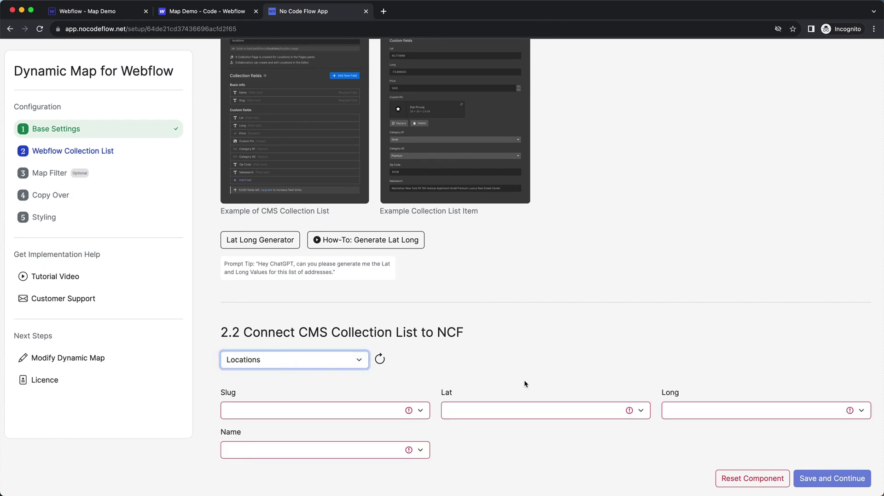
pyautogui.click(543, 351)
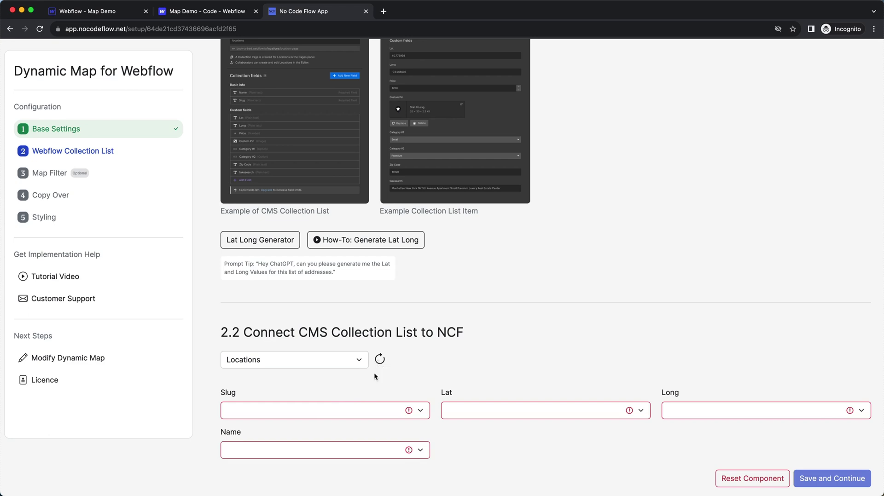
pyautogui.click(381, 359)
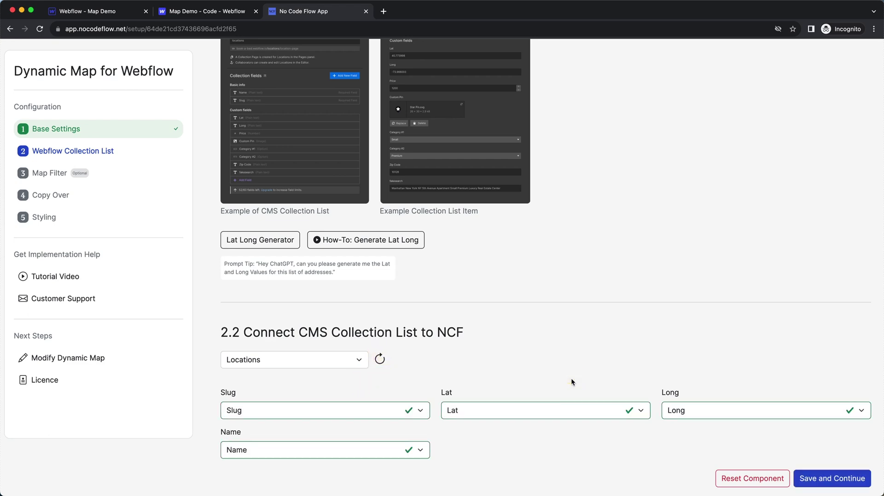
# Step: Save the Locations collection connection and continue to the Map Filter settings
pyautogui.scroll(1, 573, 382)
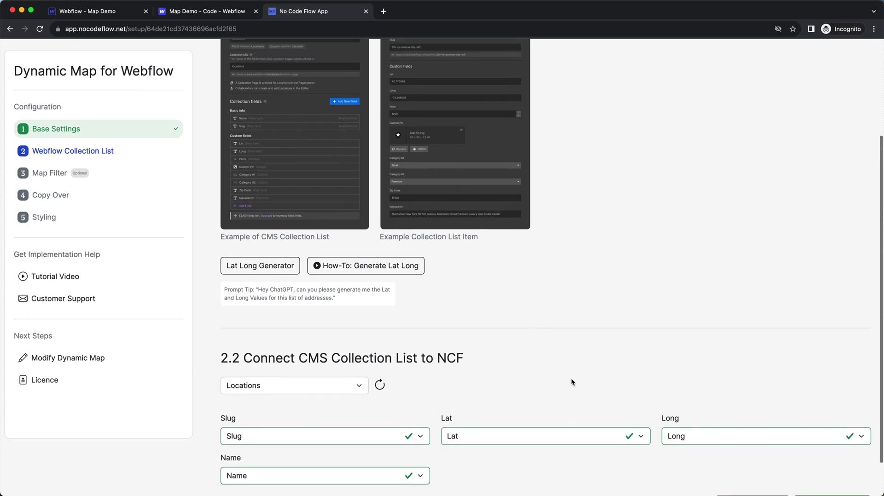
pyautogui.scroll(-1, 276, 428)
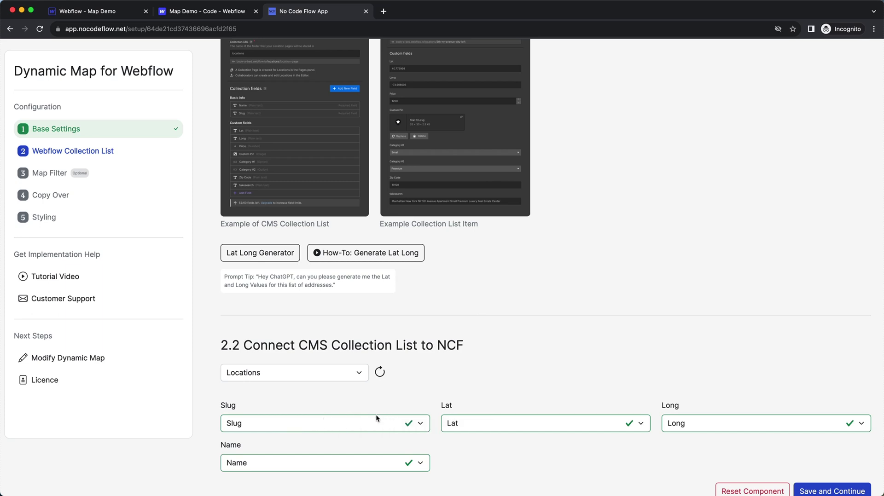
pyautogui.scroll(-1, 467, 387)
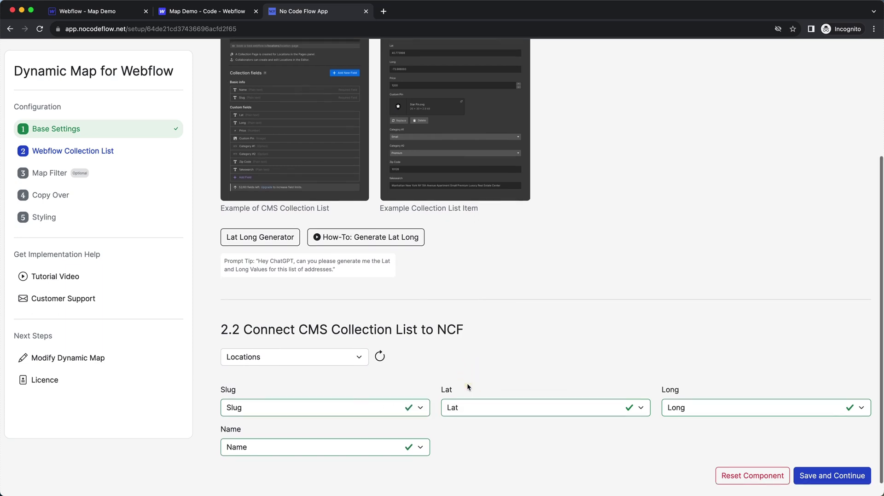
pyautogui.scroll(-1, 467, 387)
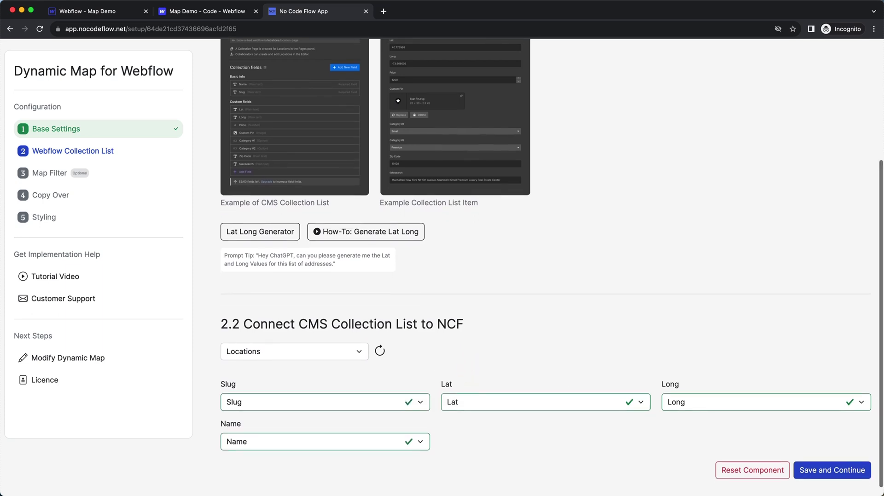
pyautogui.click(824, 468)
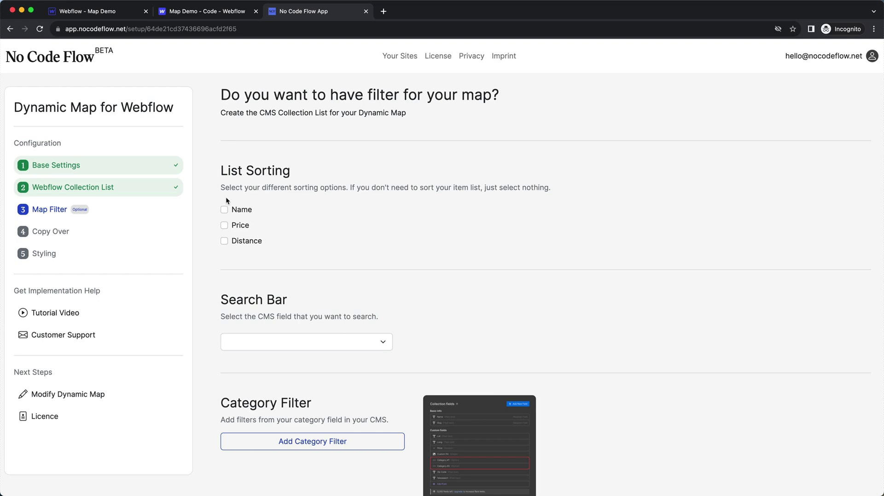
# Step: Enable list sorting by Name, Price and Distance
pyautogui.scroll(-1, 264, 209)
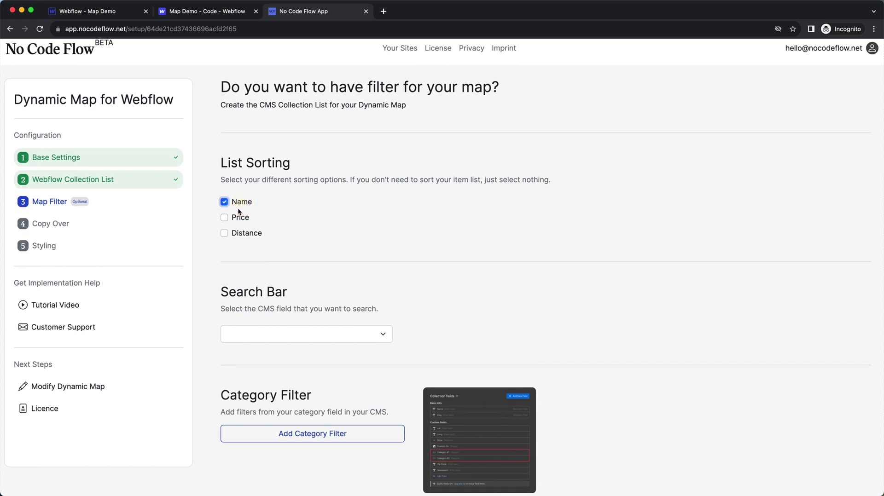
pyautogui.click(224, 218)
pyautogui.click(225, 233)
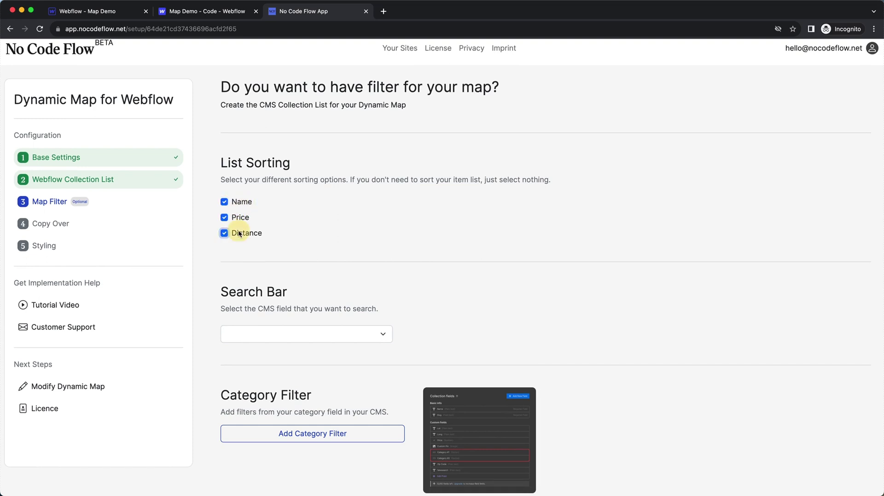
# Step: Choose Name as the CMS field for the Search Bar
pyautogui.click(310, 336)
pyautogui.click(310, 335)
pyautogui.scroll(-3, 309, 339)
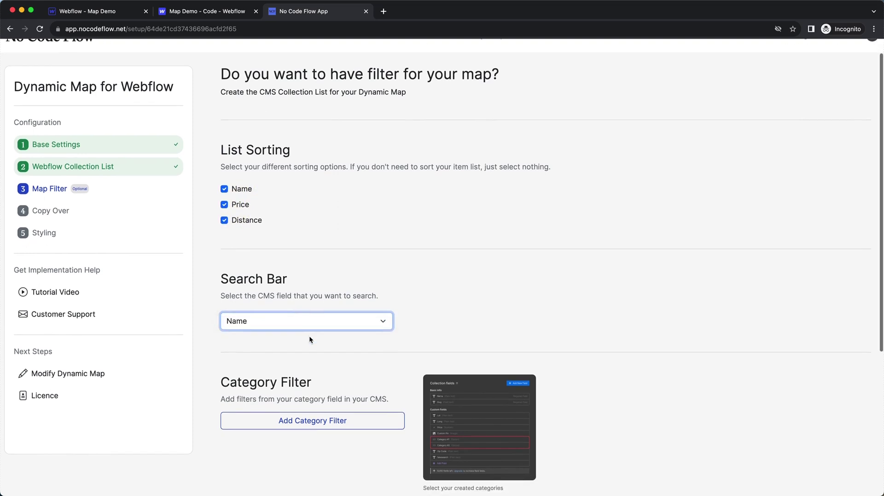
pyautogui.scroll(-2, 310, 340)
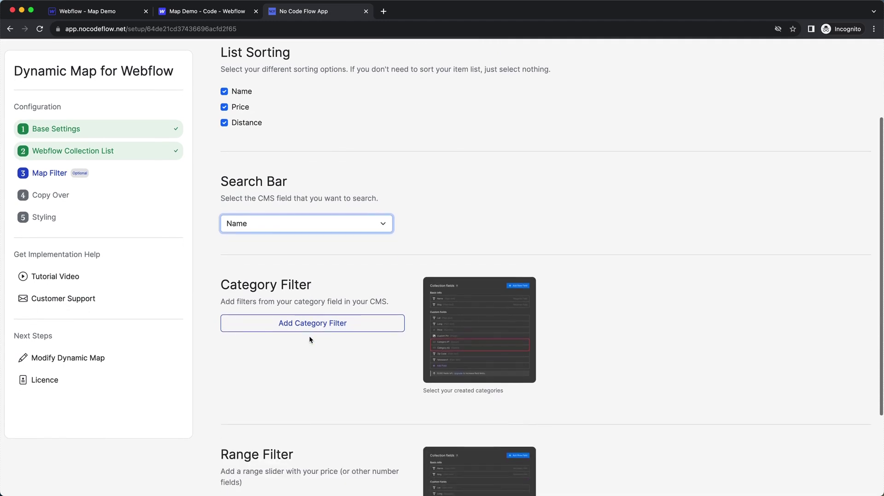
pyautogui.scroll(3, 310, 340)
pyautogui.scroll(1, 322, 322)
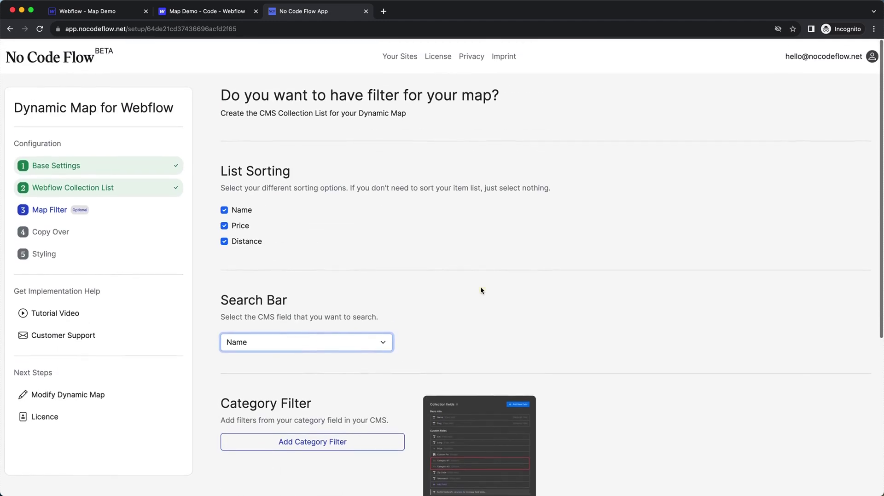
pyautogui.click(474, 281)
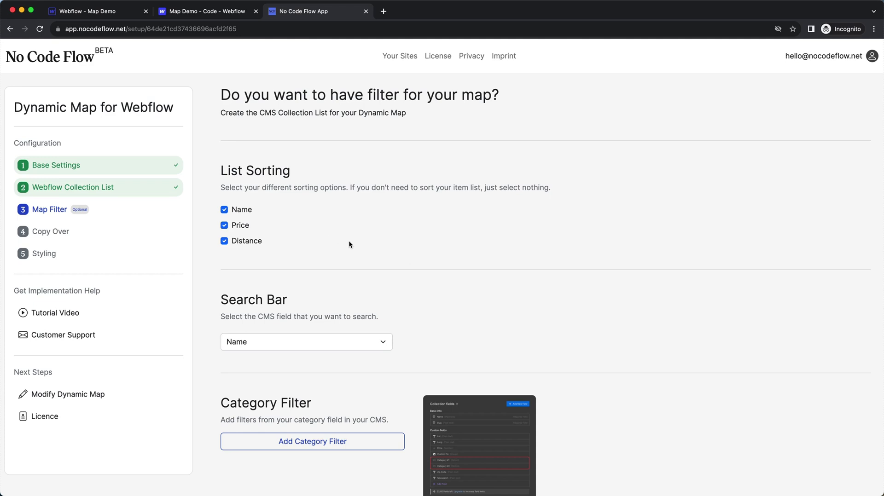
pyautogui.scroll(-1, 349, 242)
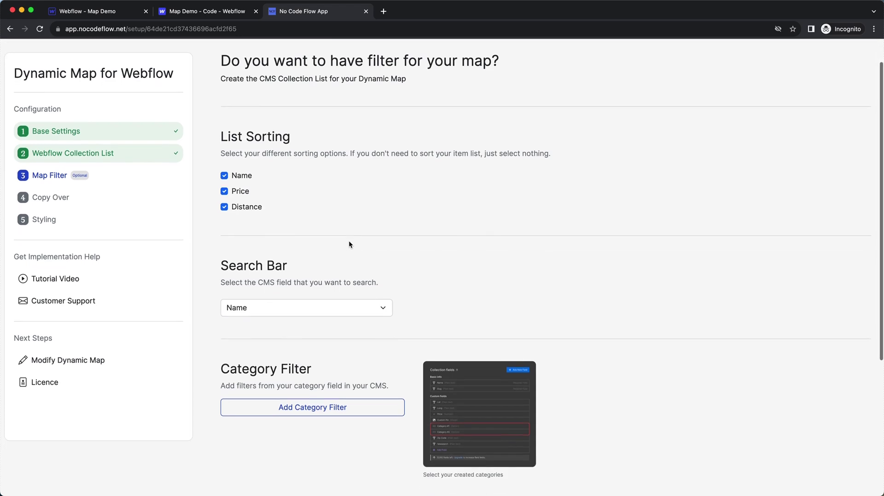
pyautogui.click(267, 307)
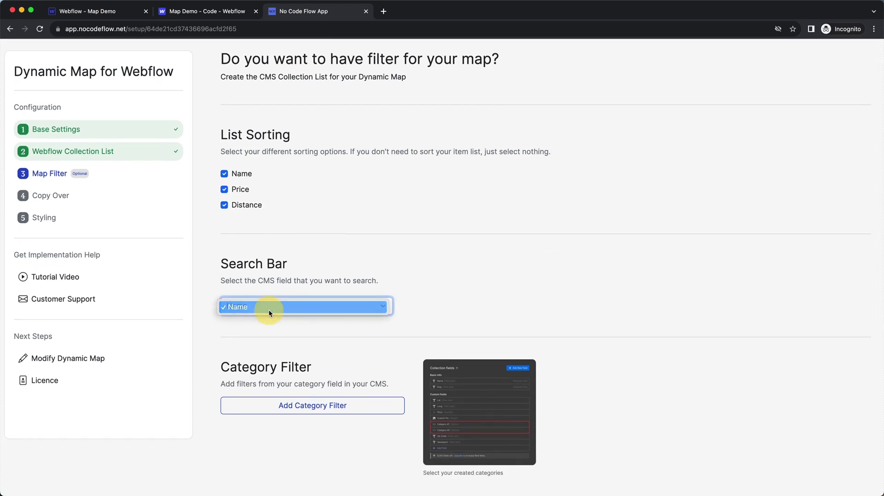
pyautogui.click(269, 309)
pyautogui.click(478, 267)
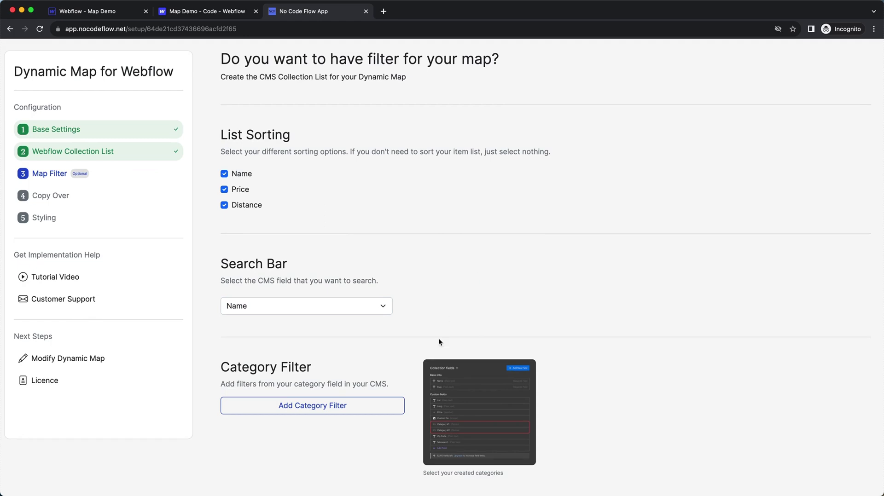
# Step: Examine the Category Filter's example collection fields, focusing on the Category #1 and Category #2 option fields
pyautogui.scroll(5, 449, 424)
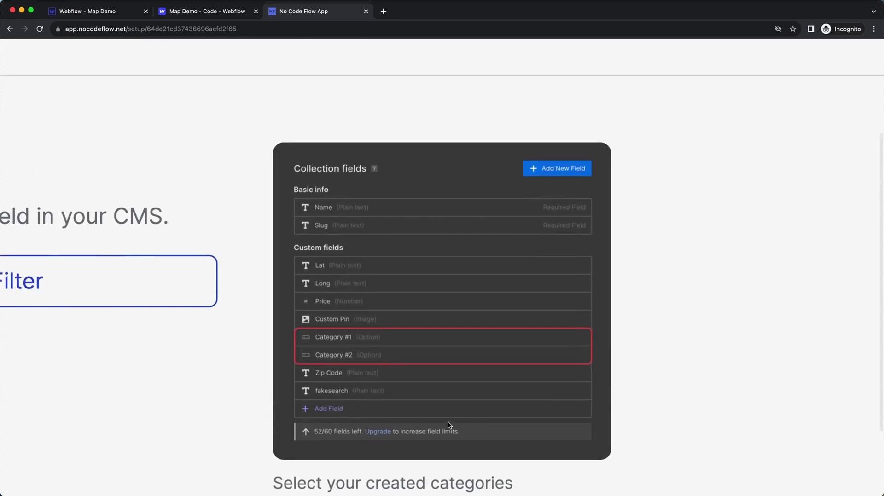
pyautogui.scroll(-5, 352, 321)
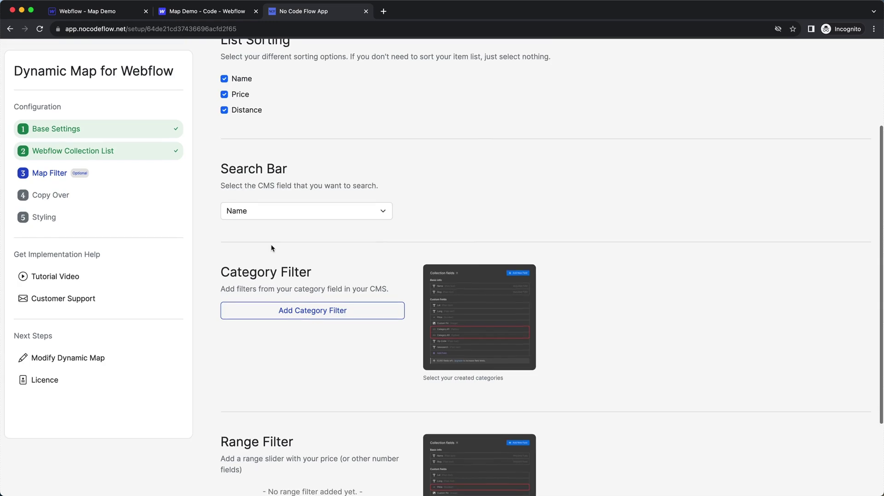
pyautogui.scroll(1, 270, 244)
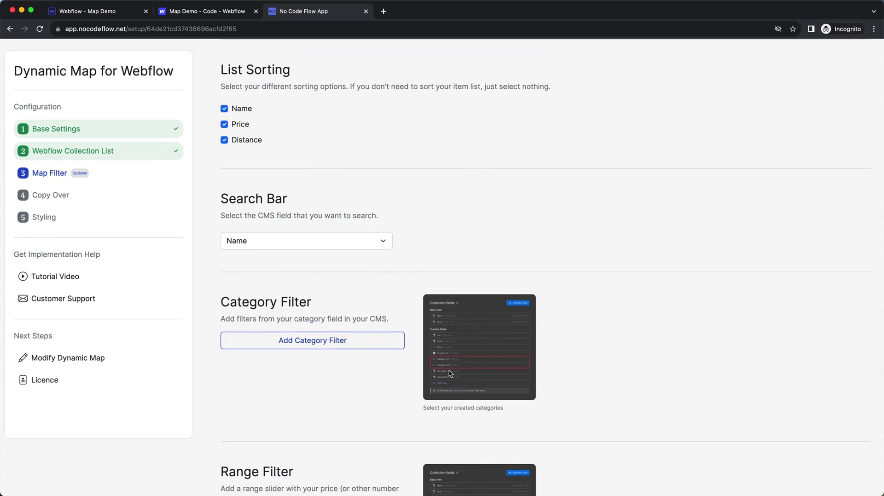
# Step: Add a category filter based on the Type (Entire Place | Room) CMS field
pyautogui.scroll(5, 451, 373)
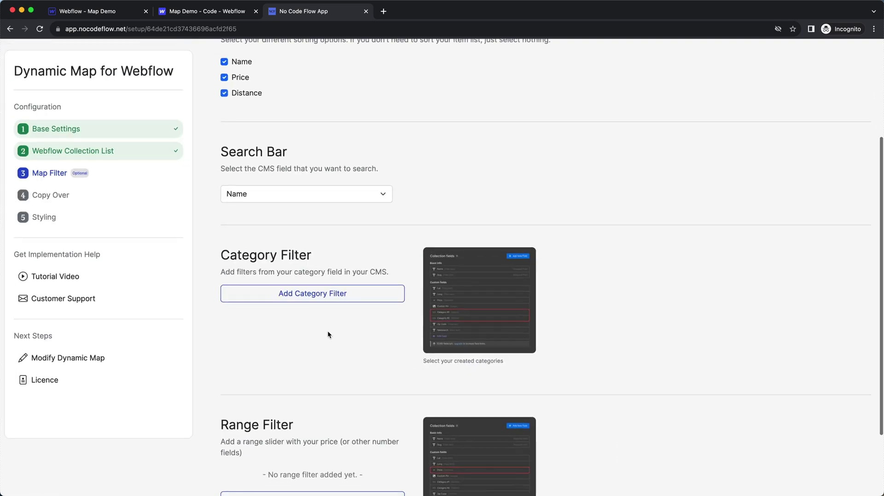
pyautogui.scroll(3, 328, 331)
pyautogui.scroll(-2, 338, 317)
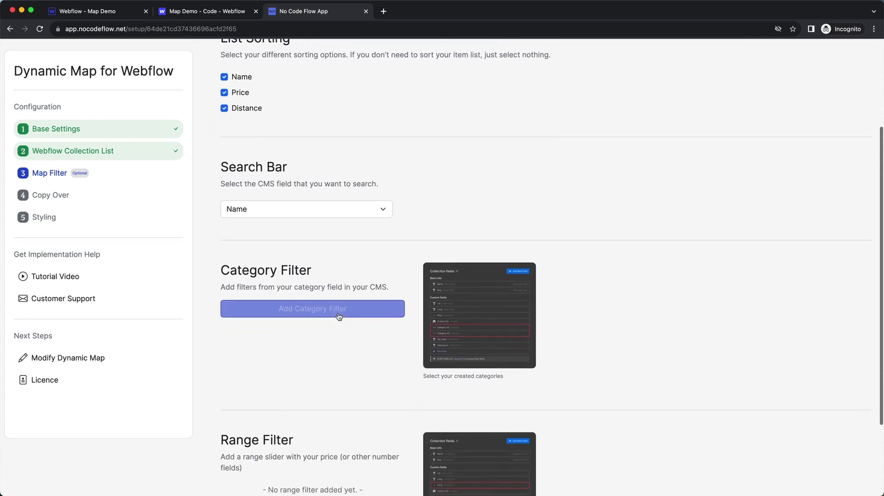
pyautogui.click(338, 311)
pyautogui.scroll(-1, 383, 280)
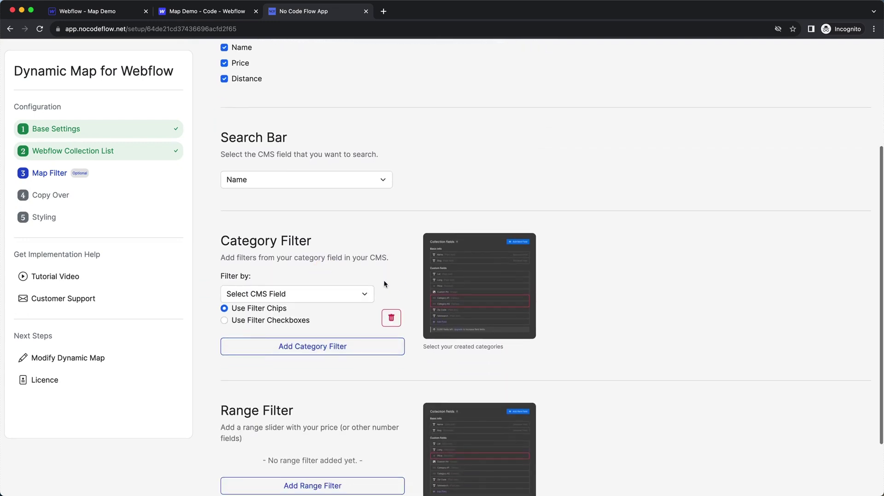
pyautogui.click(320, 293)
pyautogui.click(319, 295)
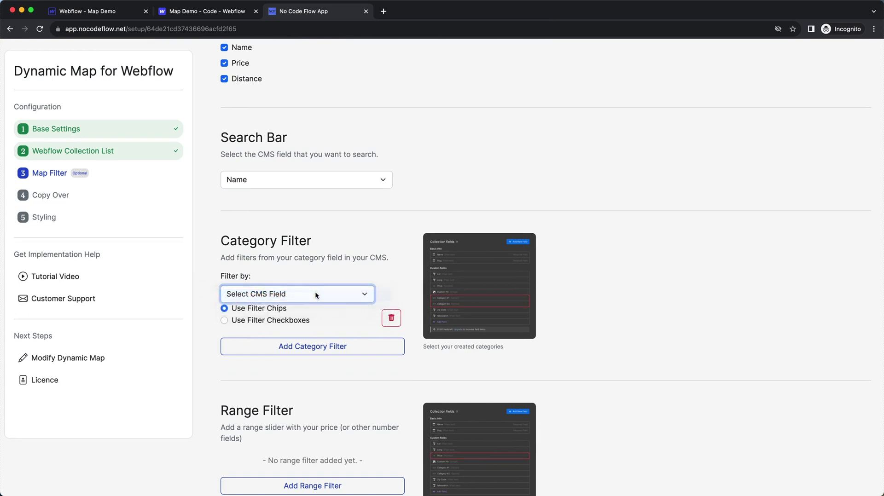
# Step: Add a second category filter based on the Property Type (Apartment | House | Villa | Hotel) CMS field
pyautogui.click(322, 346)
pyautogui.click(282, 364)
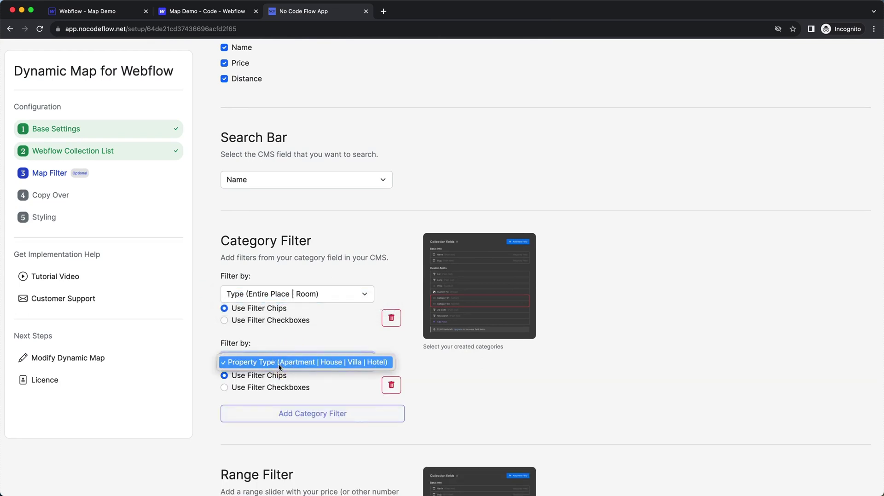
pyautogui.click(278, 364)
# Step: Use filter chips for the Type filter and filter checkboxes for the Property Type filter
pyautogui.scroll(-1, 366, 353)
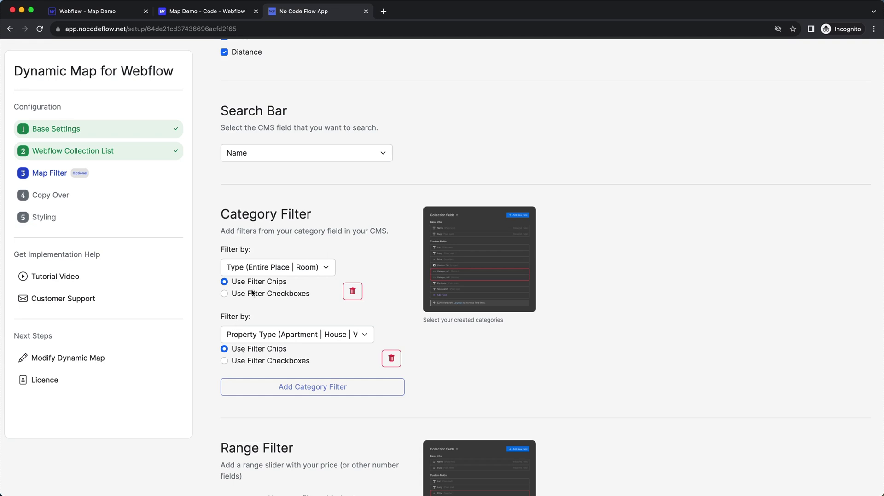
pyautogui.click(267, 295)
pyautogui.click(252, 282)
pyautogui.click(260, 360)
# Step: Add a range filter on the Price field and save the map filter settings to continue to Copy Over
pyautogui.scroll(-3, 330, 361)
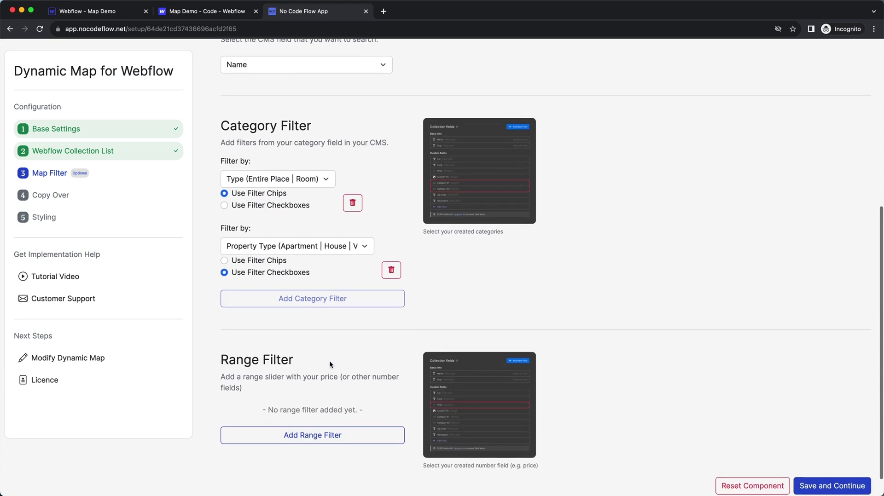
pyautogui.scroll(-1, 355, 374)
pyautogui.click(351, 410)
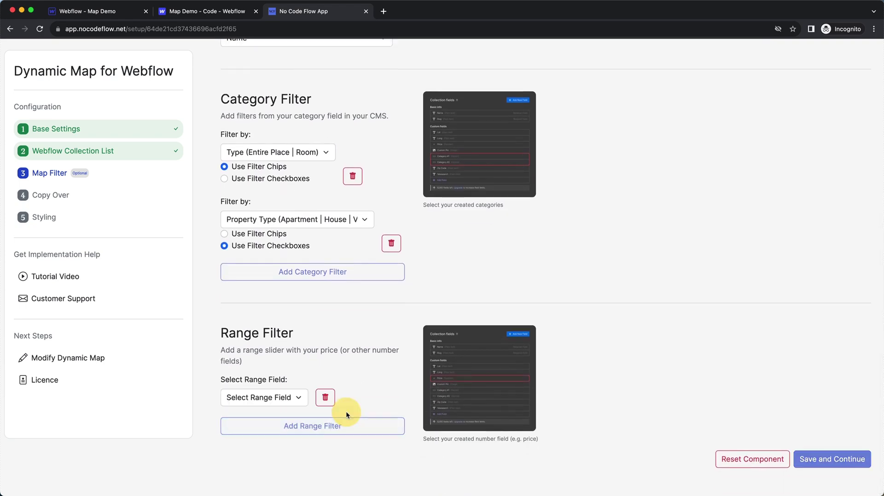
pyautogui.click(281, 398)
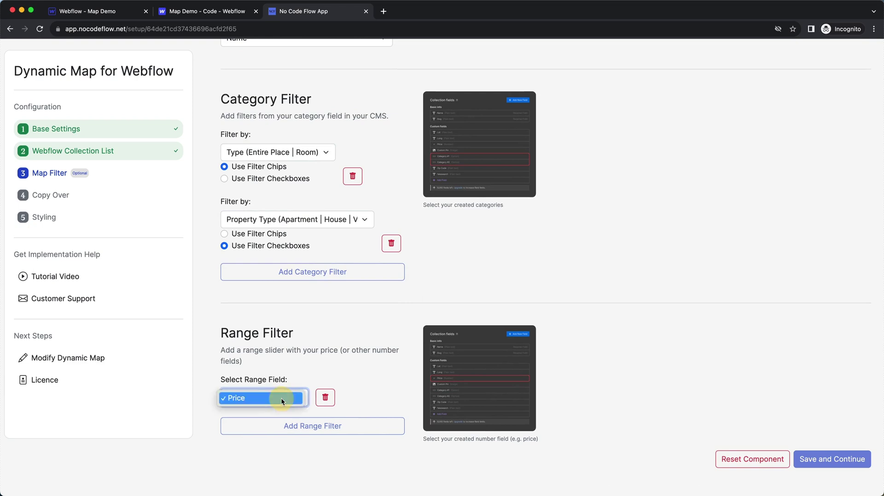
pyautogui.click(281, 398)
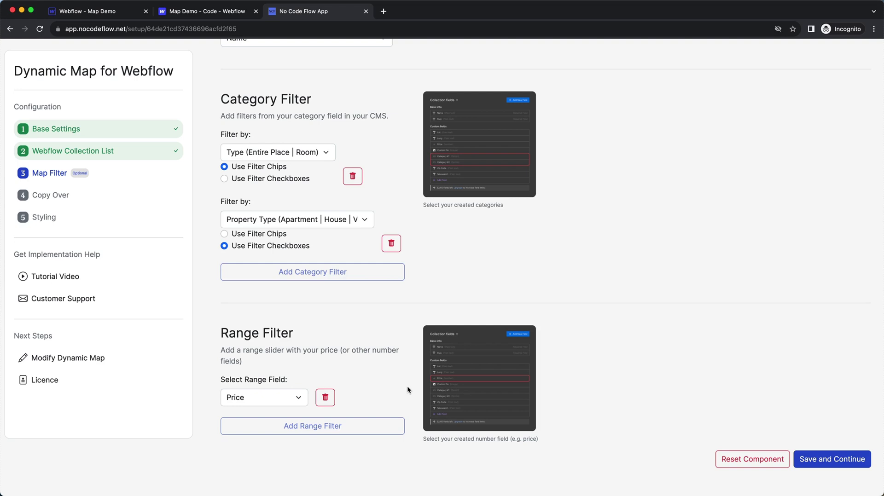
pyautogui.click(818, 460)
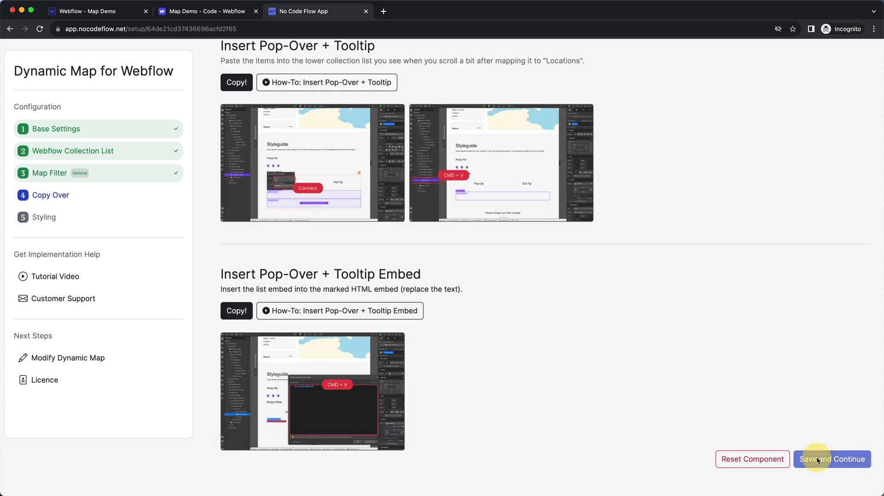
# Step: Copy the generated head code with its API key into the Map Demo site's custom head code in Webflow, save it and publish to staging
pyautogui.click(20, 196)
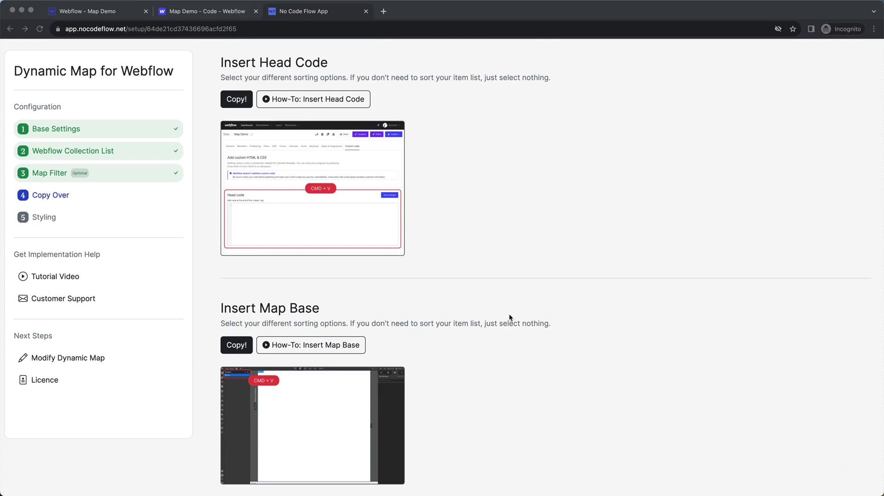
pyautogui.click(233, 100)
pyautogui.click(216, 11)
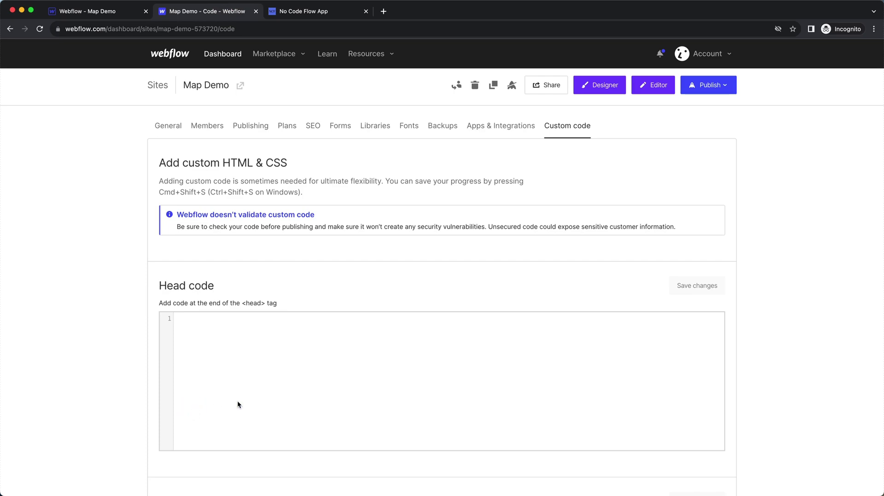
pyautogui.press('super+v')
pyautogui.scroll(10, 488, 391)
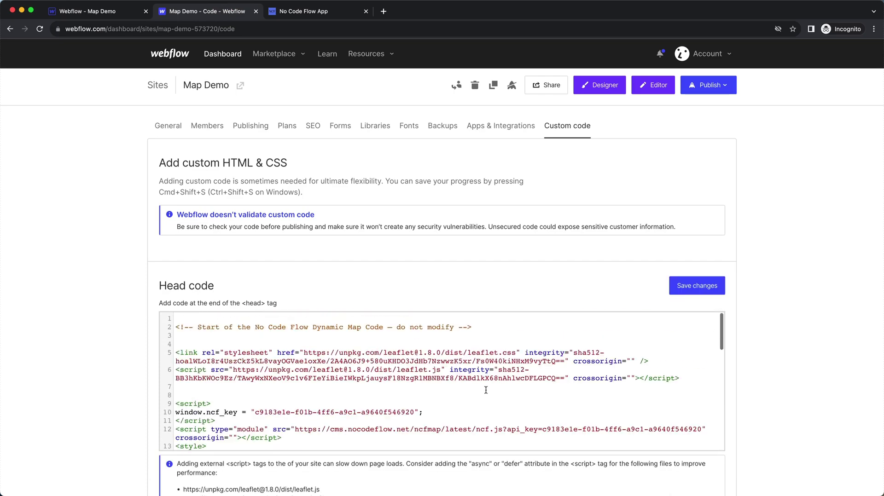
pyautogui.click(690, 292)
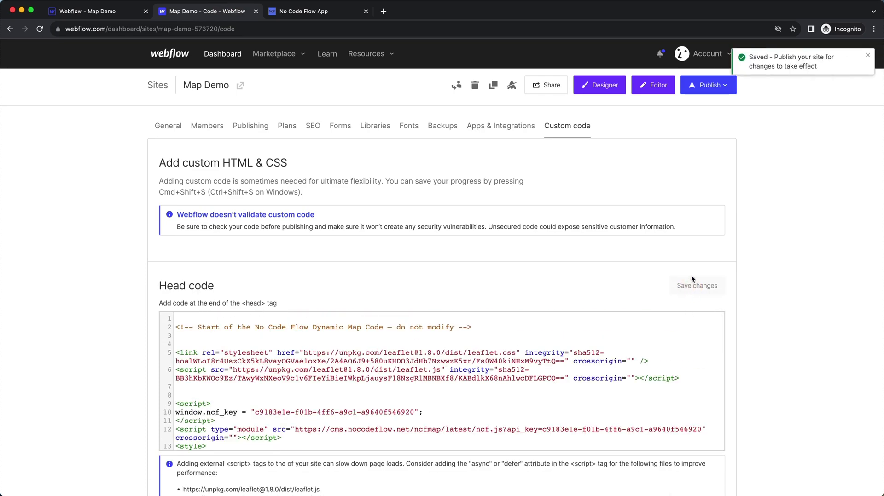
pyautogui.click(704, 85)
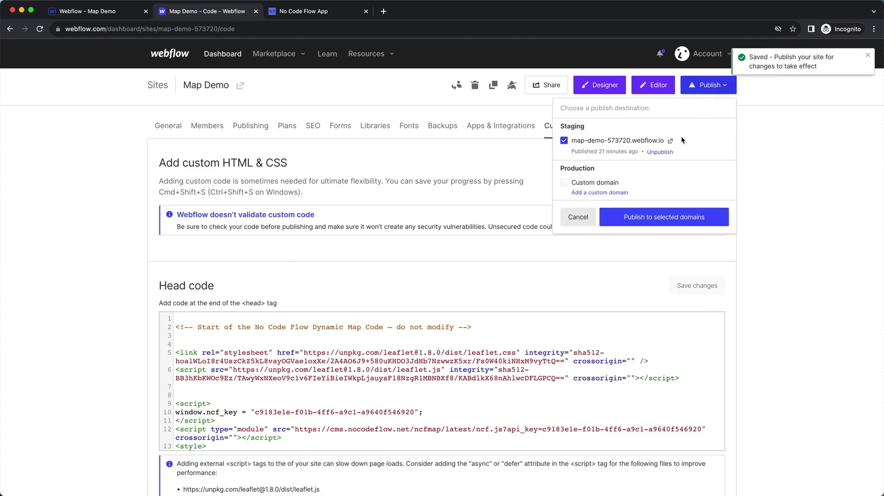
pyautogui.click(647, 221)
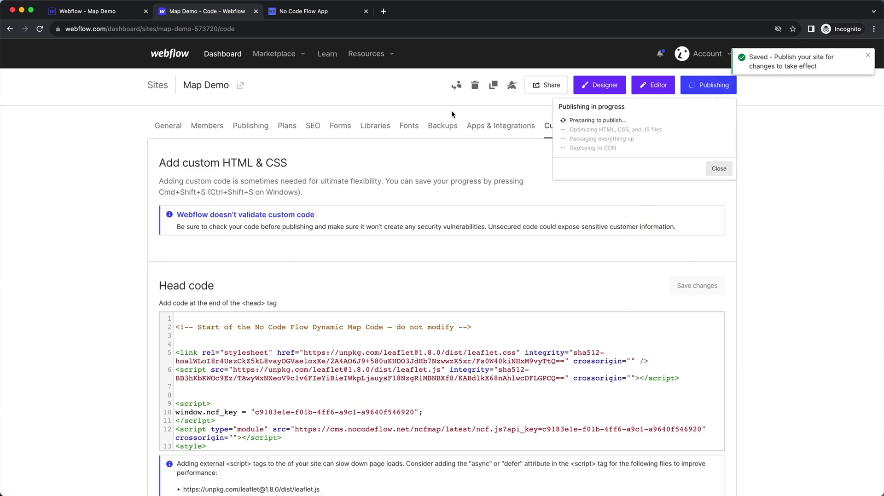
# Step: Copy the Map Base from No Code Flow and paste it into the Body of the Home page in the Webflow Designer
pyautogui.click(306, 13)
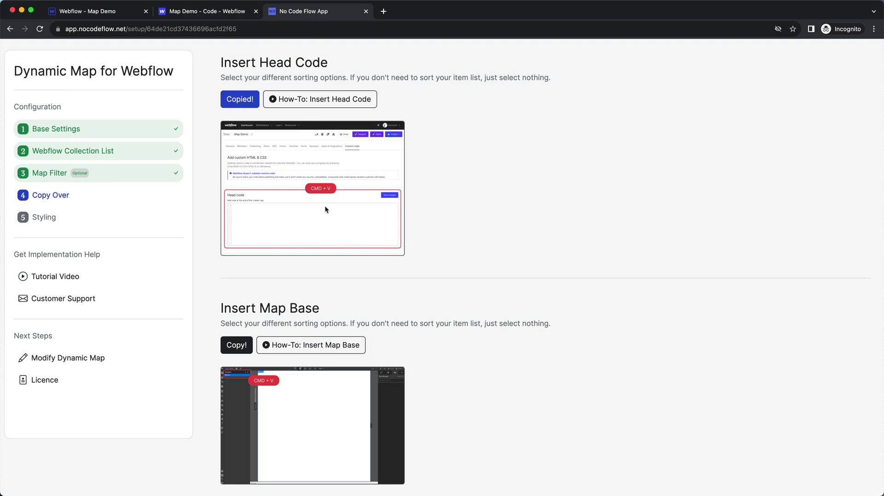
pyautogui.scroll(-2, 325, 206)
pyautogui.scroll(-1, 325, 210)
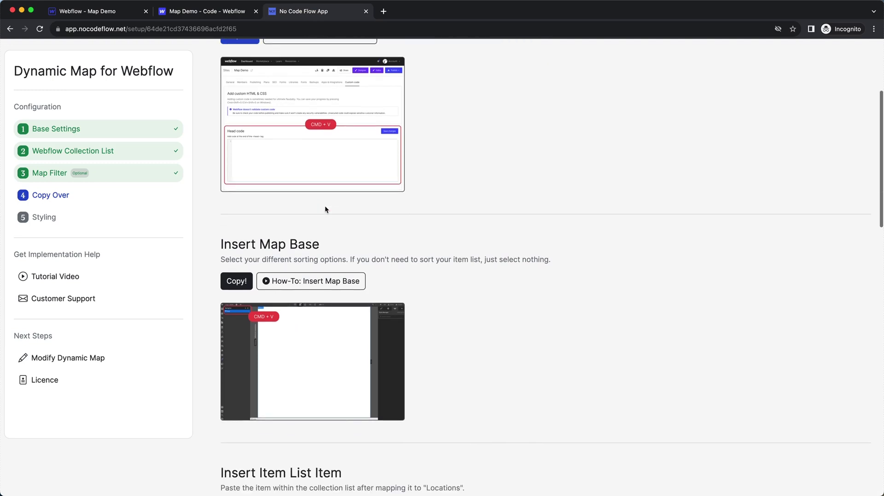
pyautogui.click(242, 282)
pyautogui.click(108, 13)
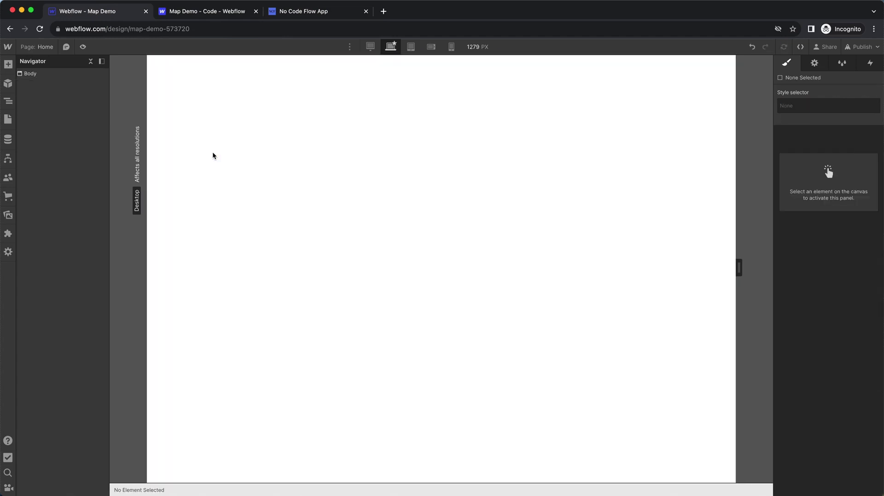
pyautogui.click(32, 73)
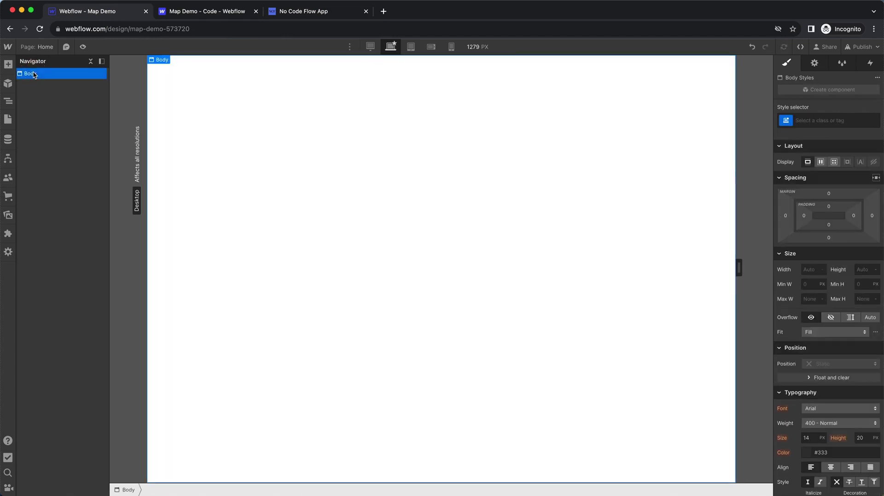
pyautogui.press('super+v')
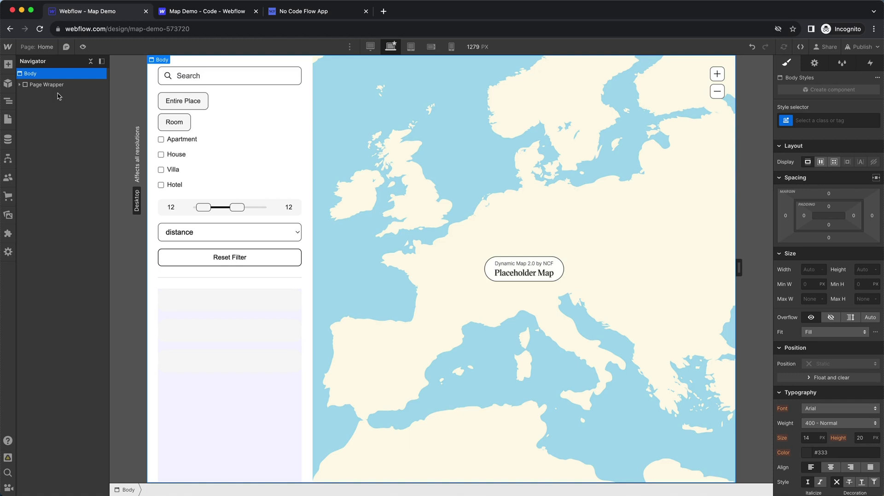
# Step: Copy the Item List Item from No Code Flow and return to the Webflow Designer
pyautogui.click(299, 12)
pyautogui.scroll(-6, 290, 183)
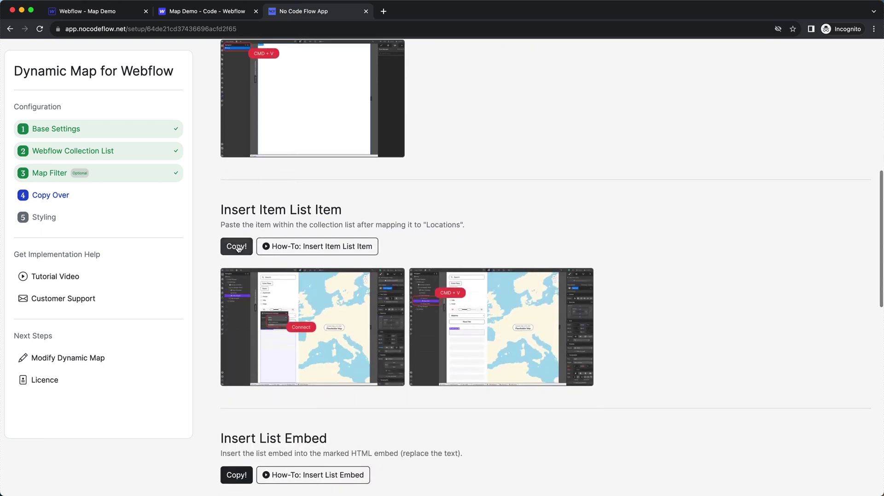
pyautogui.click(236, 246)
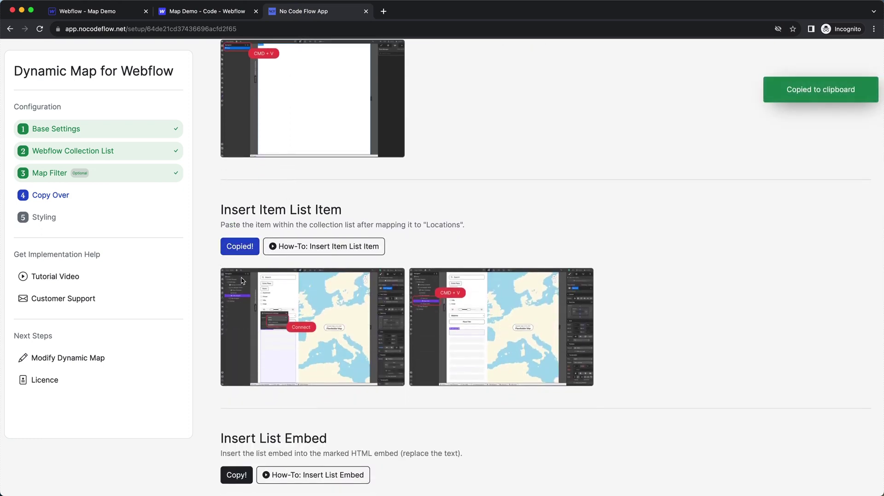
pyautogui.click(117, 12)
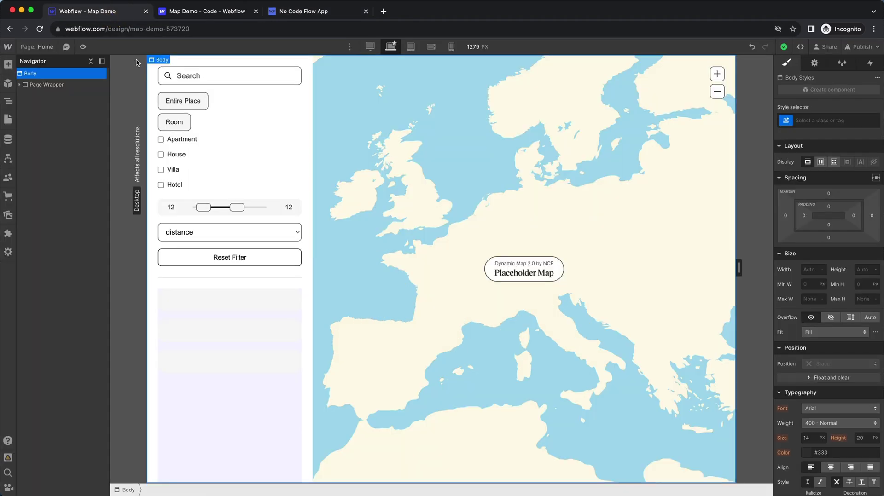
# Step: Connect the CMS Wrapper's collection list to Locations and paste the copied list item into its first Map Item
pyautogui.click(175, 325)
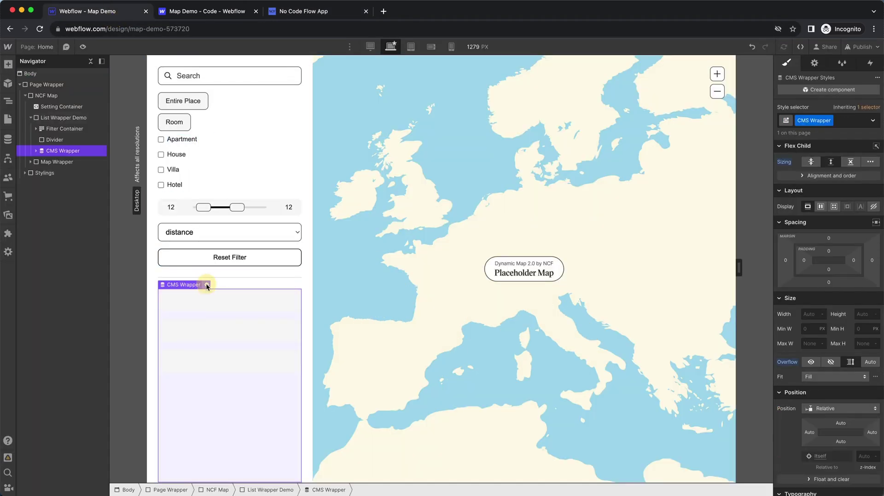
pyautogui.click(206, 285)
pyautogui.click(211, 240)
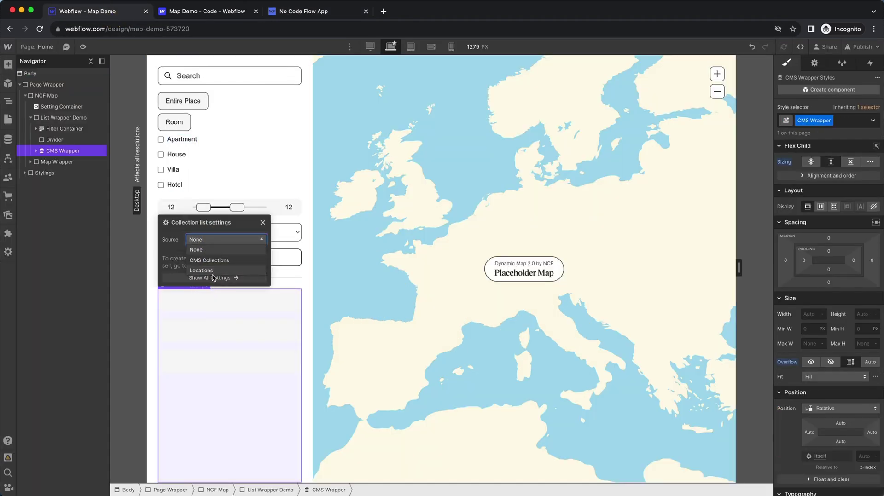
pyautogui.click(213, 272)
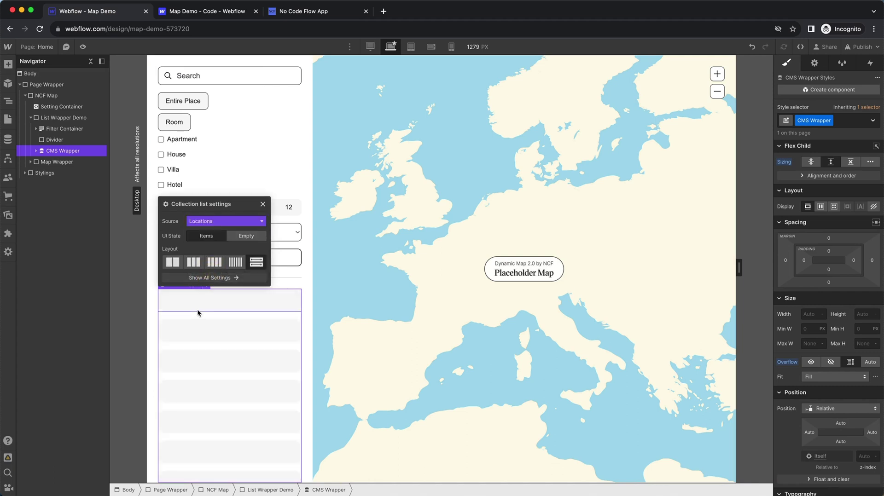
pyautogui.click(197, 310)
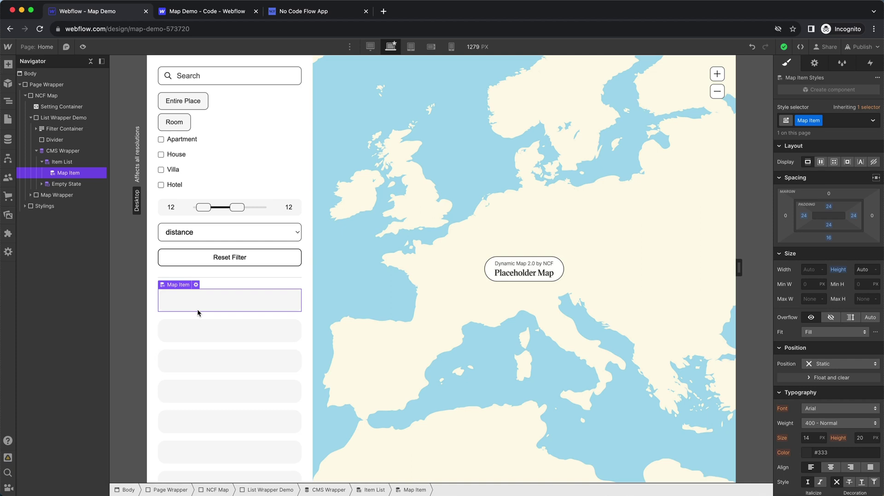
pyautogui.press('super+v')
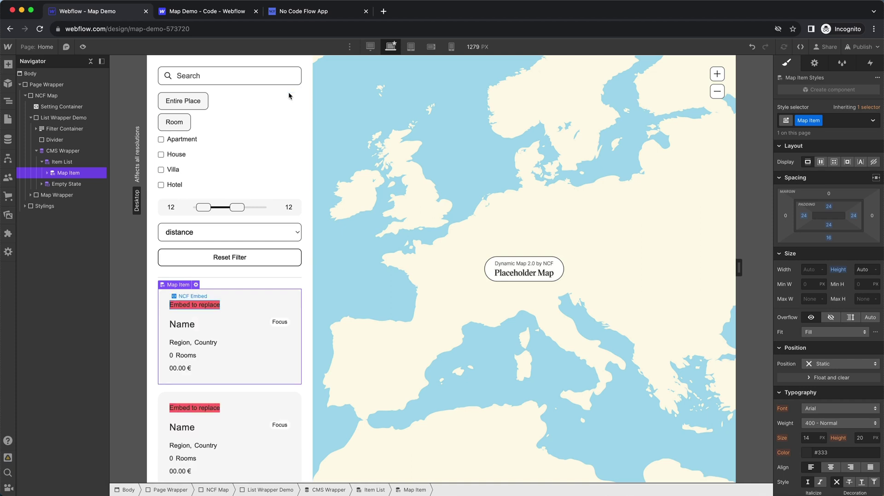
# Step: Copy the List Embed code from No Code Flow and save it as the replacement for the first Map Item's placeholder embed code
pyautogui.click(301, 11)
pyautogui.scroll(-5, 256, 283)
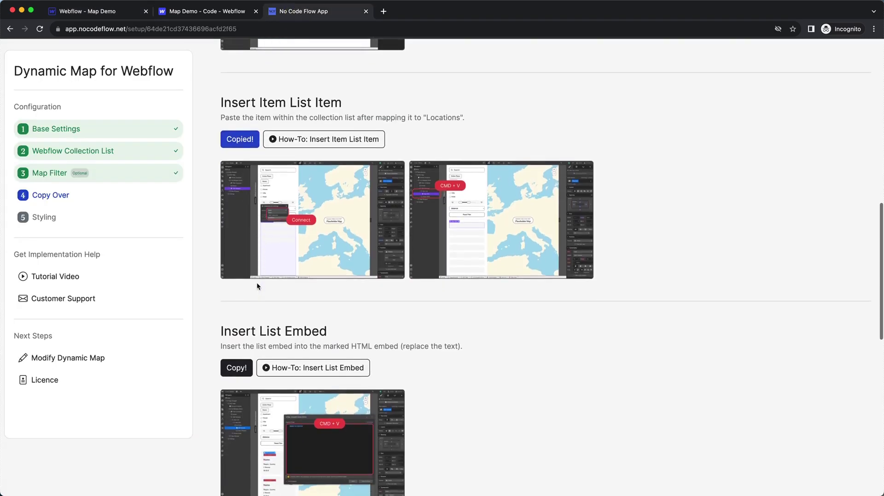
pyautogui.click(236, 352)
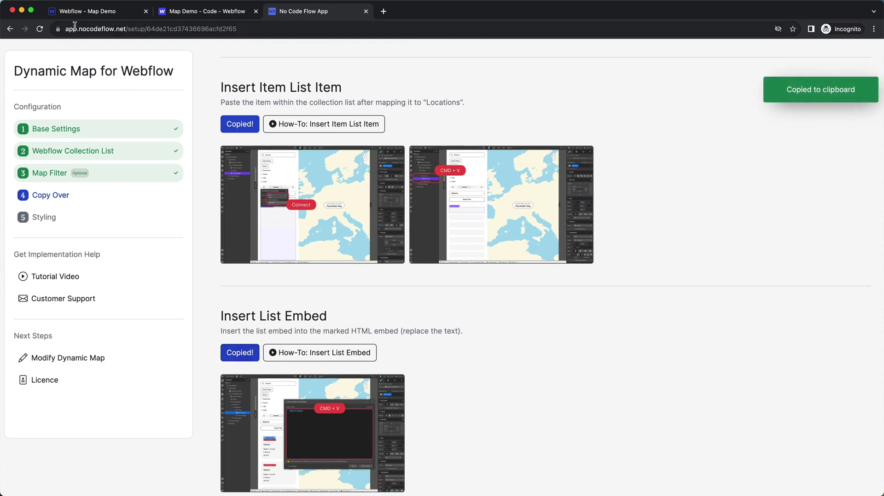
pyautogui.click(82, 13)
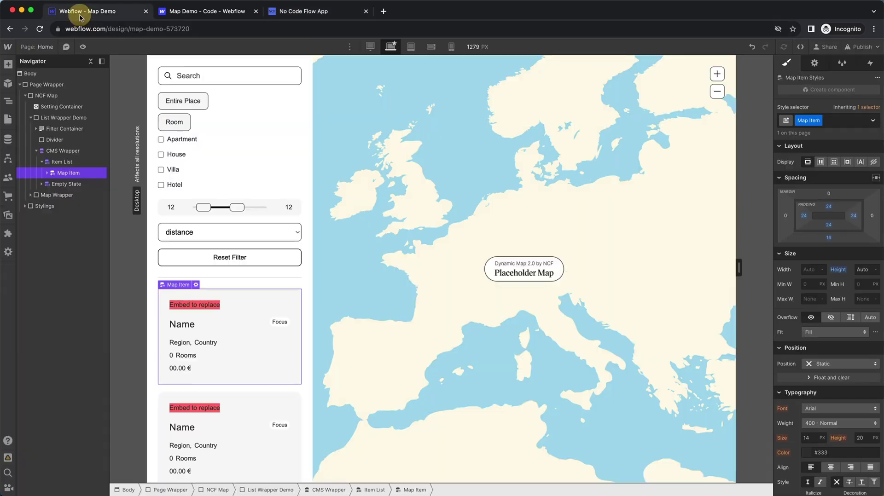
pyautogui.doubleClick(202, 304)
pyautogui.press('super+a')
pyautogui.press('super+v')
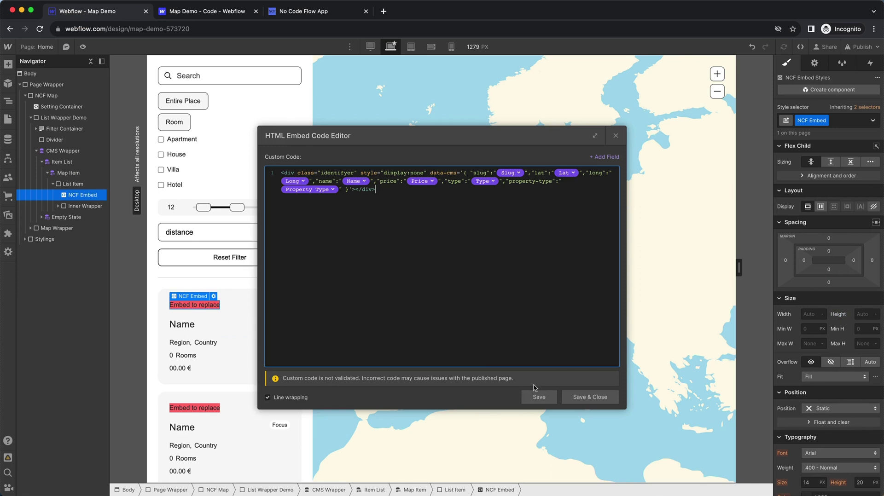
pyautogui.click(590, 397)
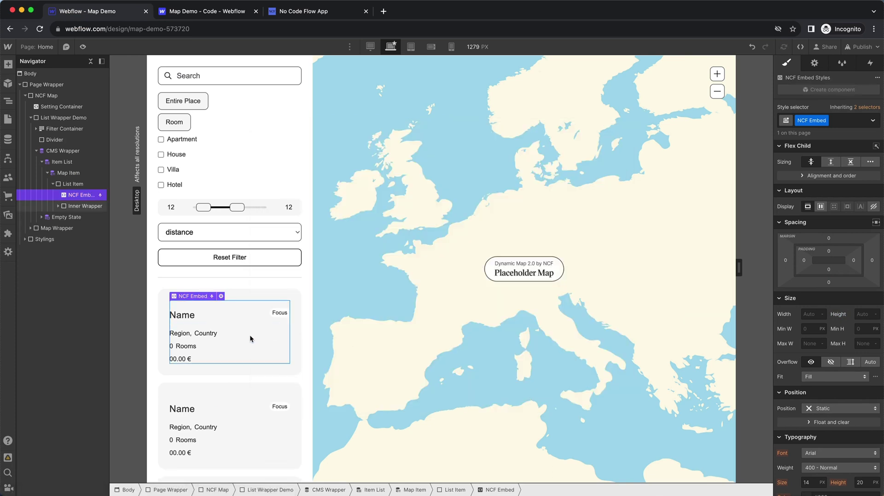
# Step: Connect the tooltip and popup collection list in the Styleguide section to the Locations collection
pyautogui.click(314, 349)
pyautogui.scroll(-3, 314, 350)
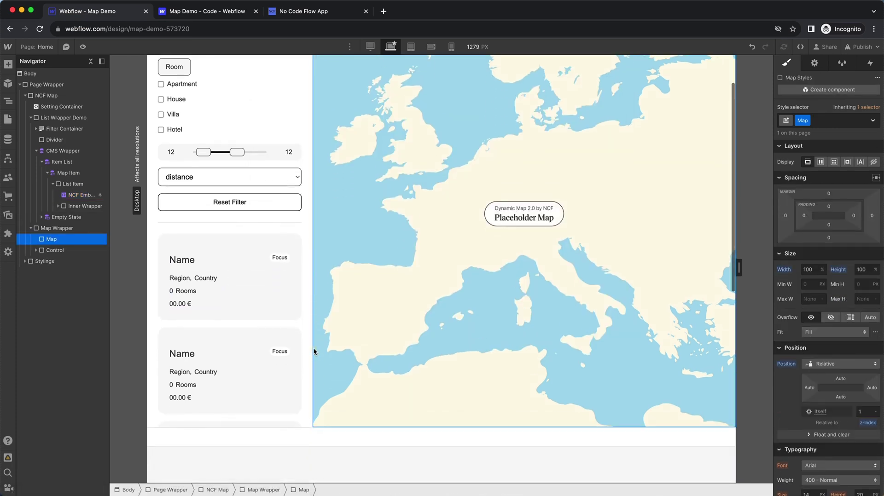
pyautogui.scroll(-10, 313, 349)
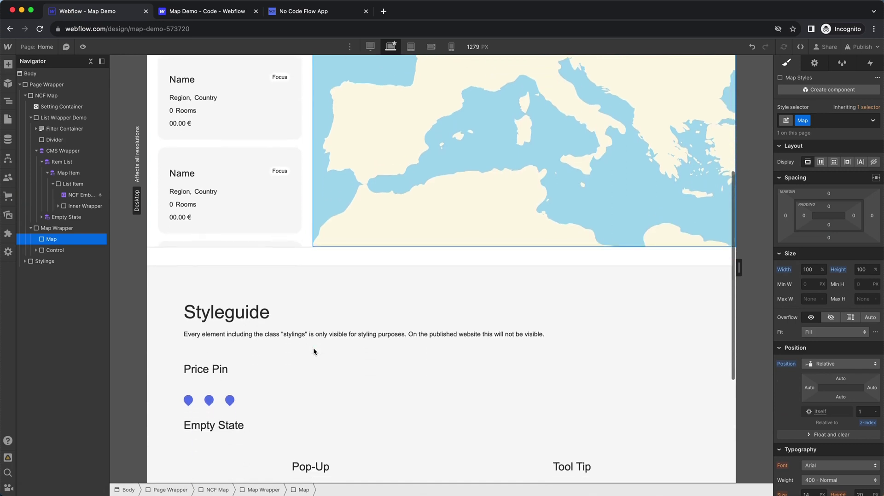
pyautogui.scroll(-8, 314, 352)
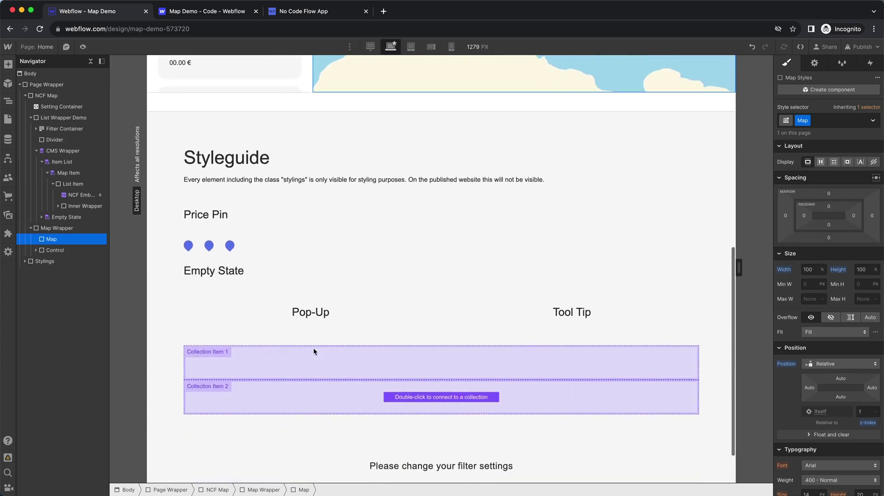
pyautogui.scroll(-1, 175, 299)
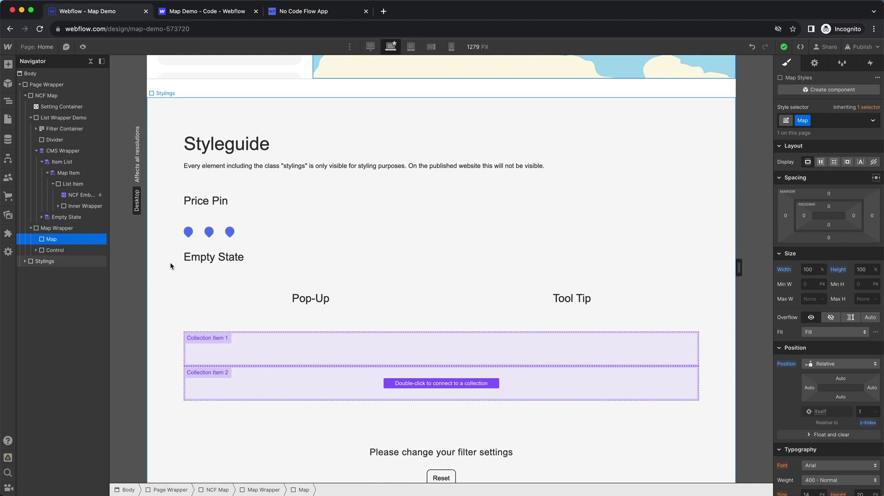
pyautogui.scroll(-2, 171, 266)
pyautogui.click(234, 298)
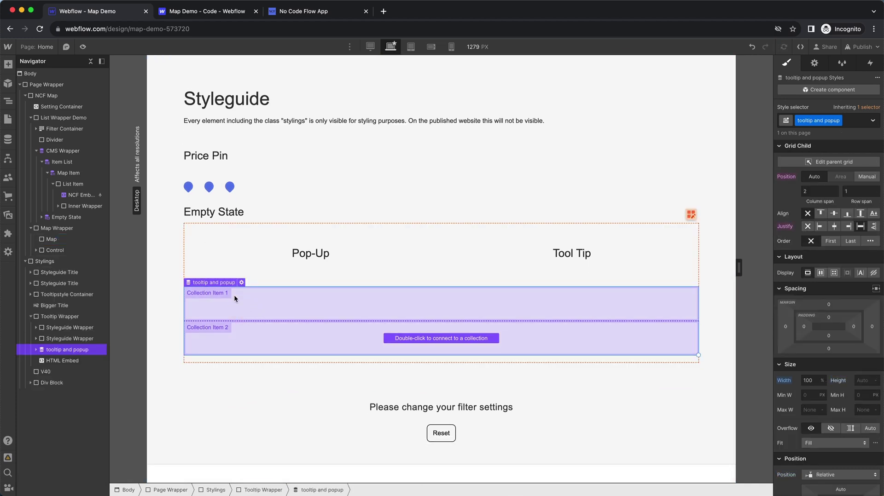
pyautogui.click(242, 283)
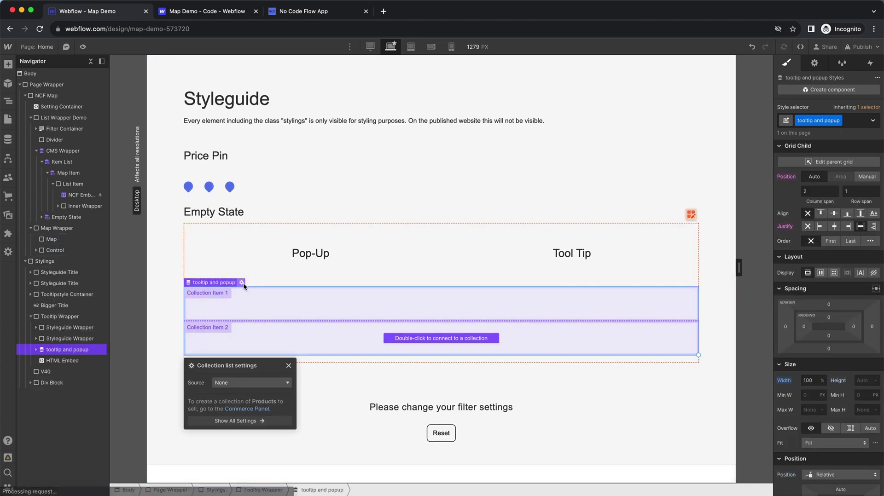
pyautogui.click(229, 382)
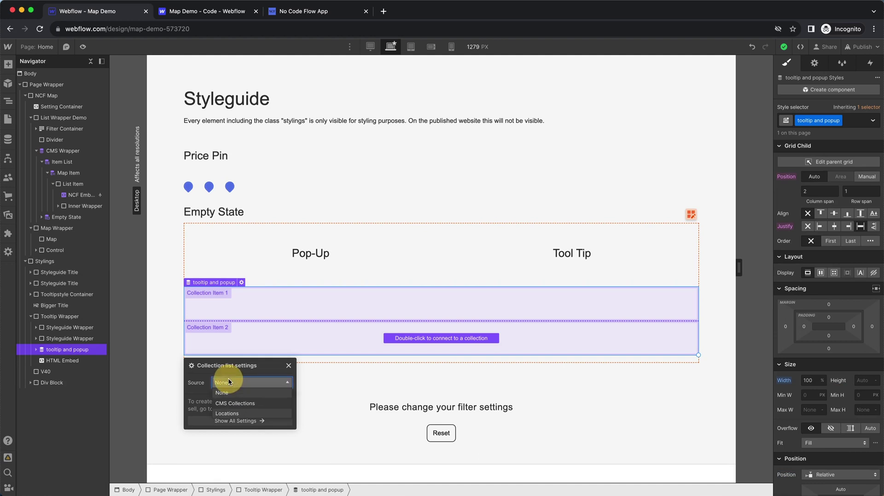
pyautogui.click(227, 414)
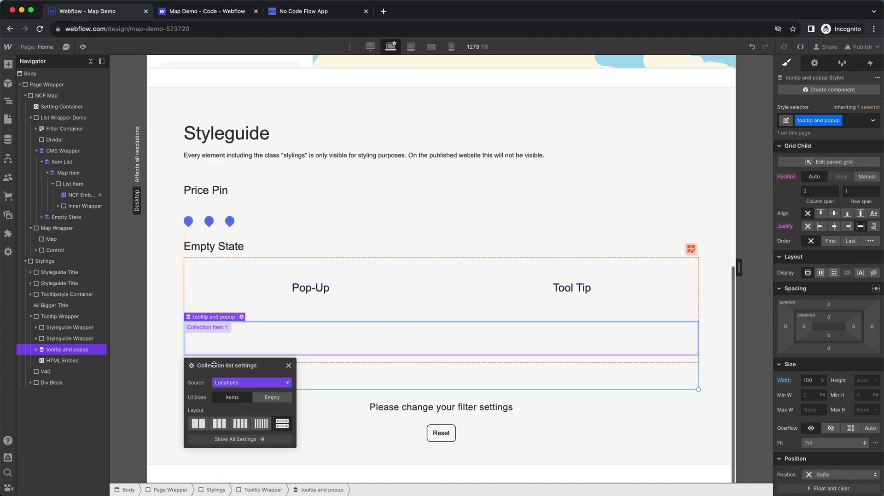
pyautogui.click(289, 366)
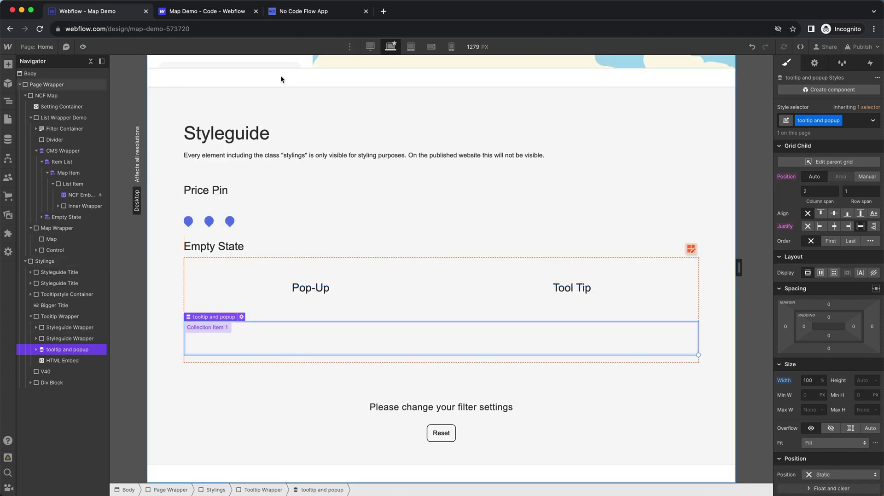
# Step: Copy the Pop-Over + Tooltip items from No Code Flow and paste them into the tooltip and popup list's first item in Webflow
pyautogui.click(310, 15)
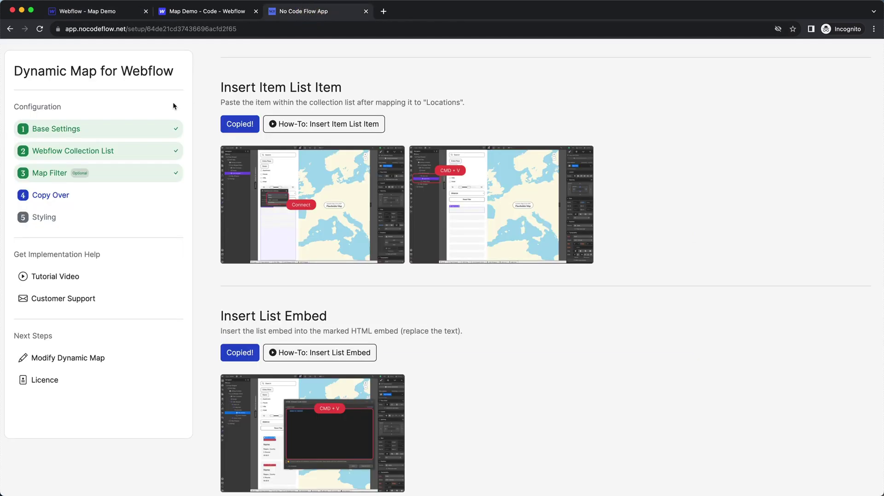
pyautogui.scroll(-6, 415, 299)
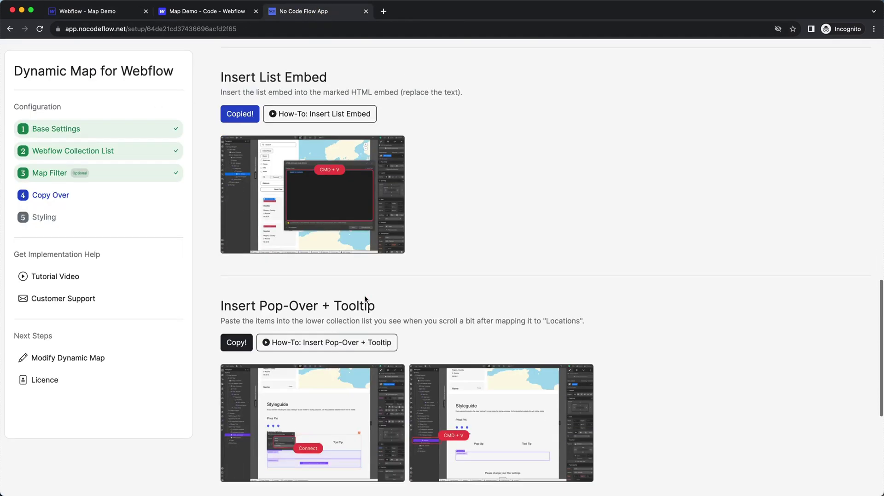
pyautogui.click(228, 302)
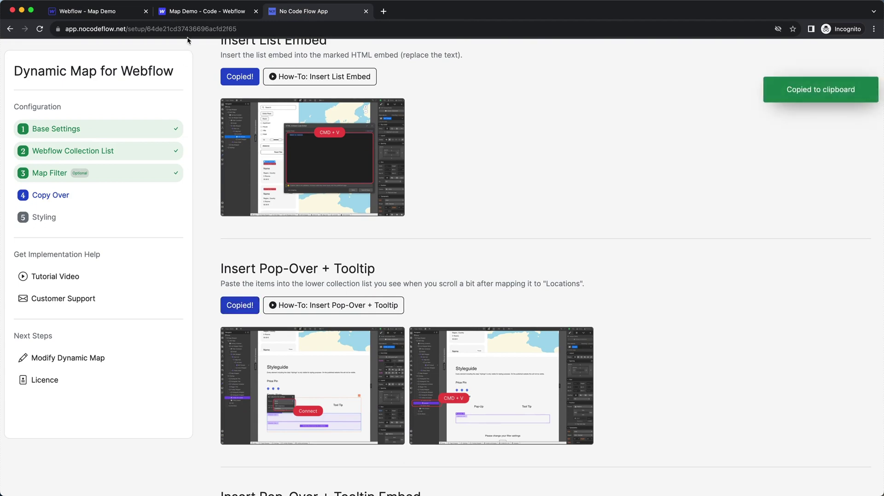
pyautogui.click(119, 16)
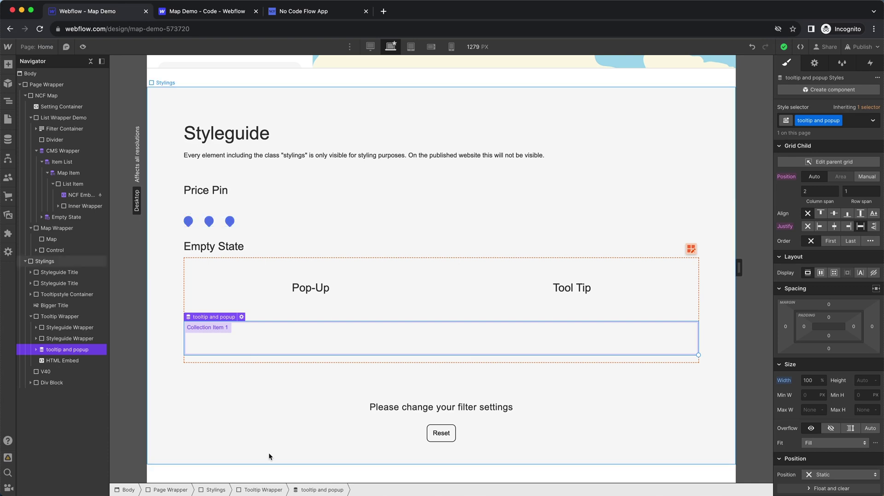
pyautogui.press('super+v')
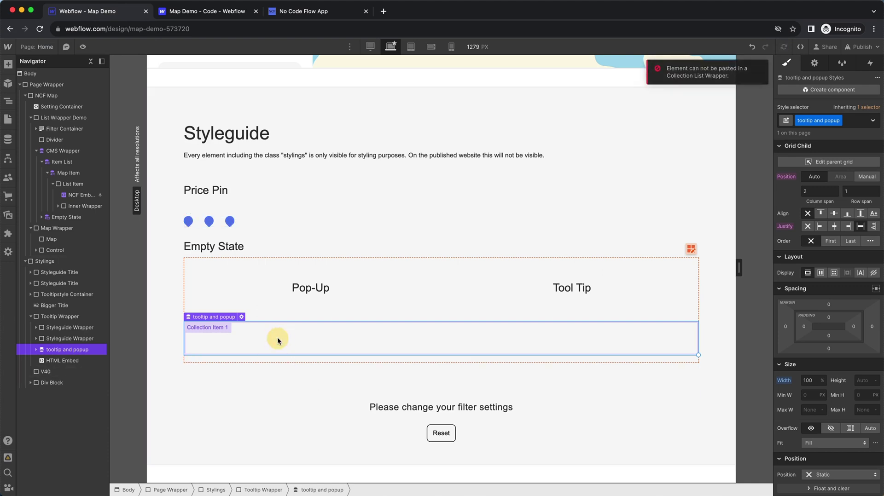
pyautogui.click(278, 341)
pyautogui.press('super+v')
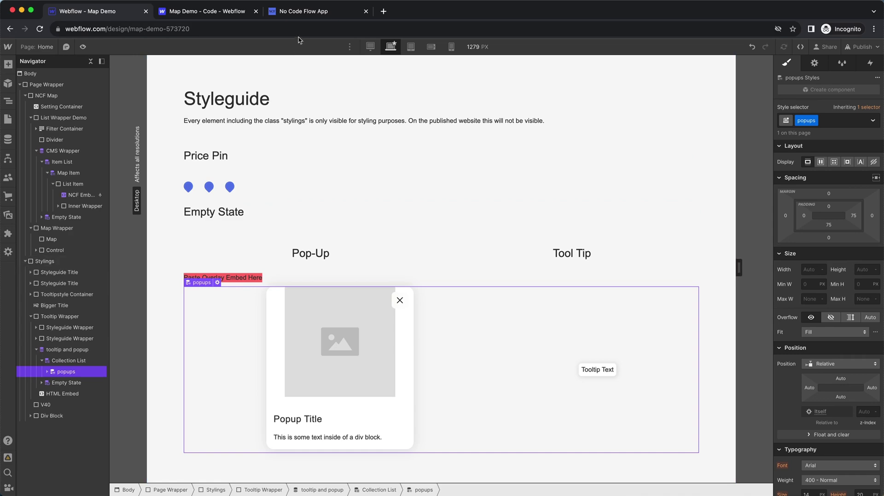
# Step: Copy the Pop-Over + Tooltip Embed from No Code Flow and save it in Webflow as the replacement for the Overlay Embed's placeholder code
pyautogui.click(292, 15)
pyautogui.scroll(-5, 345, 347)
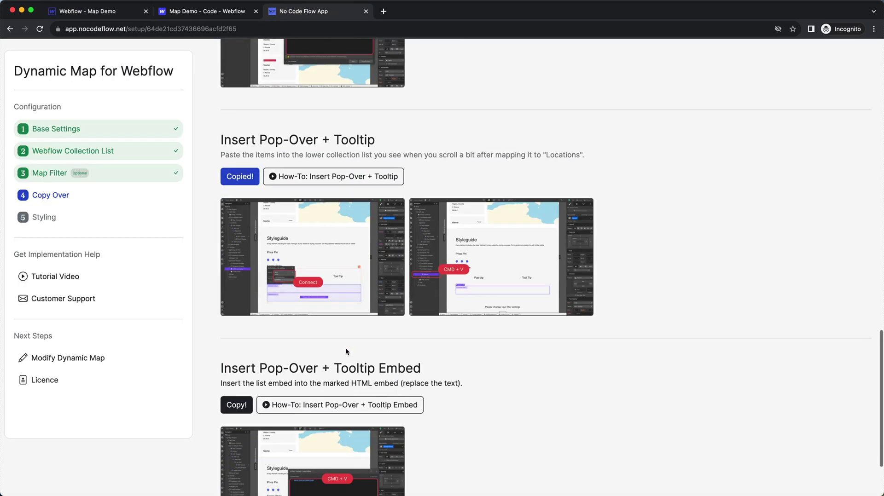
pyautogui.click(236, 378)
pyautogui.scroll(-1, 235, 381)
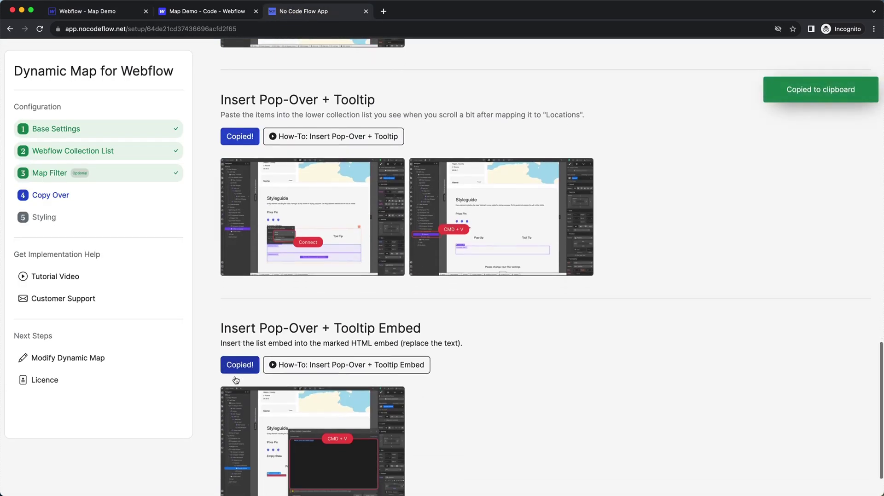
pyautogui.click(92, 10)
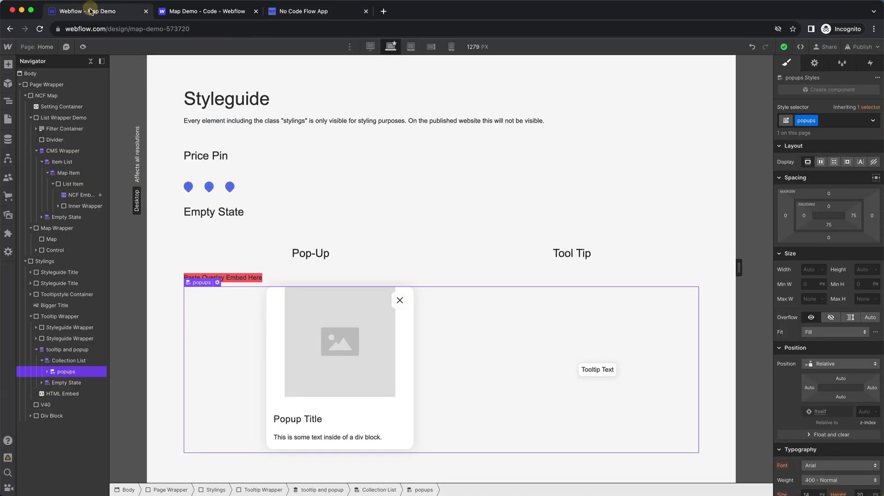
pyautogui.doubleClick(239, 278)
pyautogui.hotkey('ctrl', 'a')
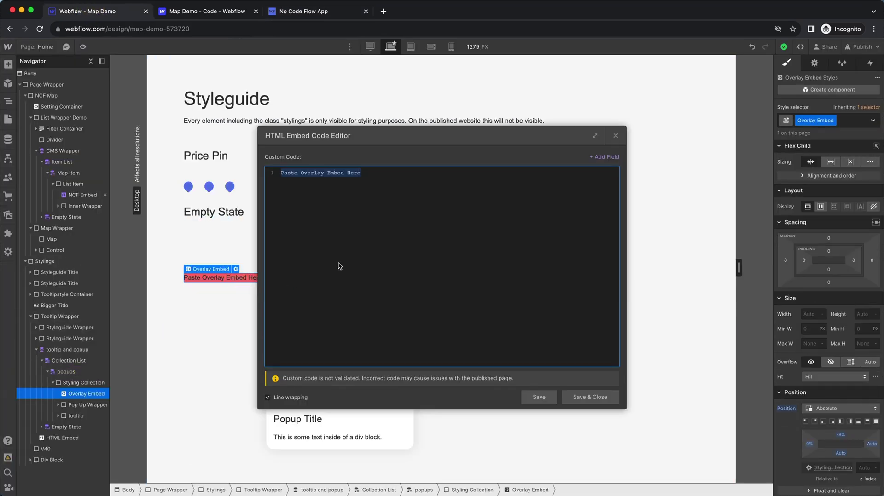
pyautogui.hotkey('ctrl', 'v')
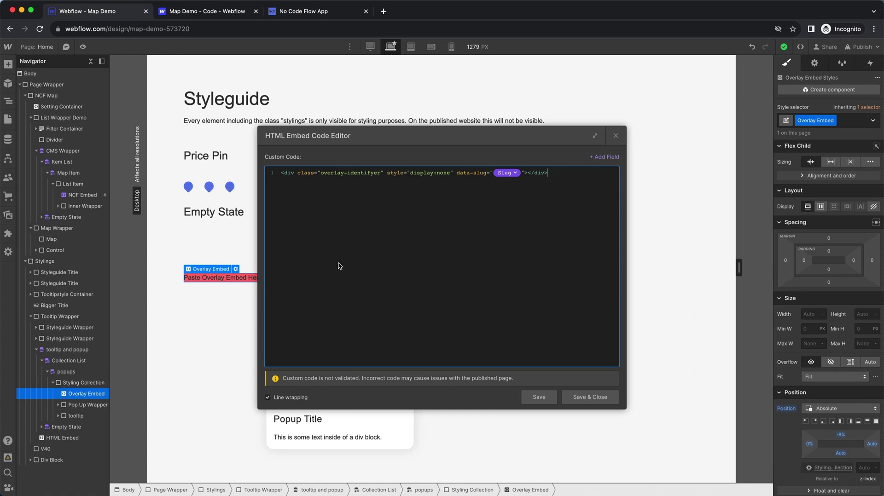
pyautogui.click(584, 399)
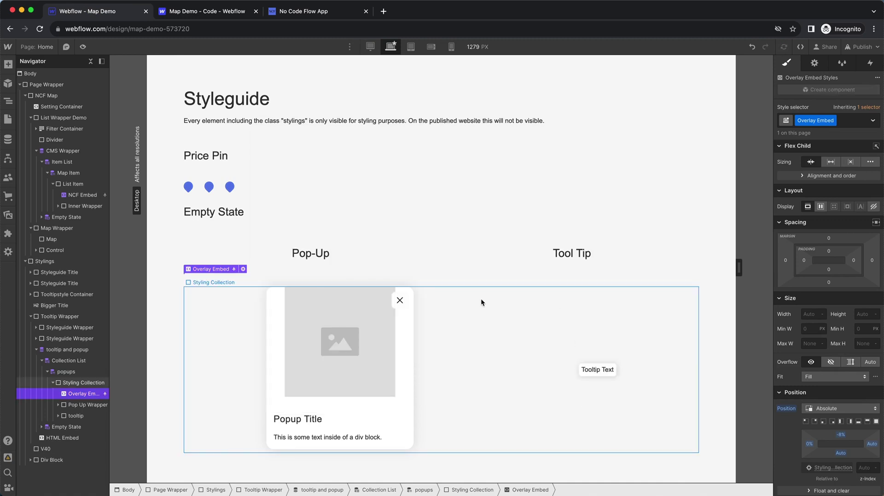
pyautogui.click(481, 299)
# Step: Bind the H3 title of the first map list item to the Name field of Locations
pyautogui.scroll(2, 480, 297)
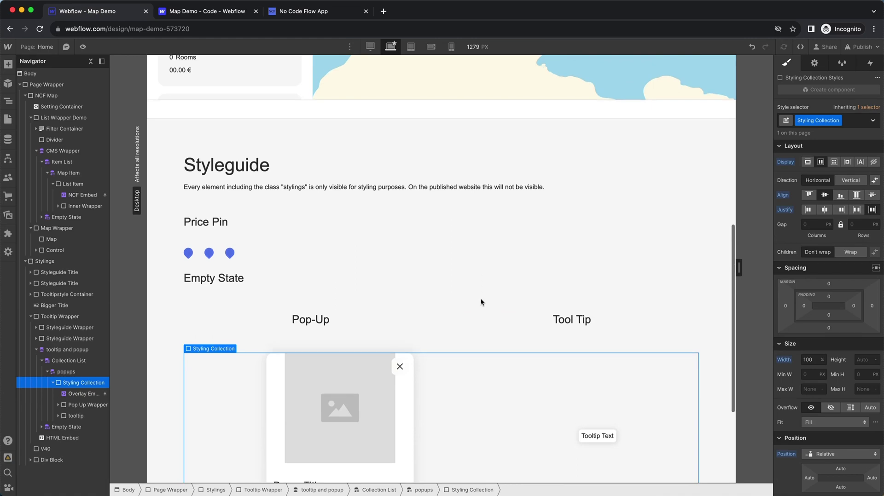
pyautogui.scroll(10, 480, 297)
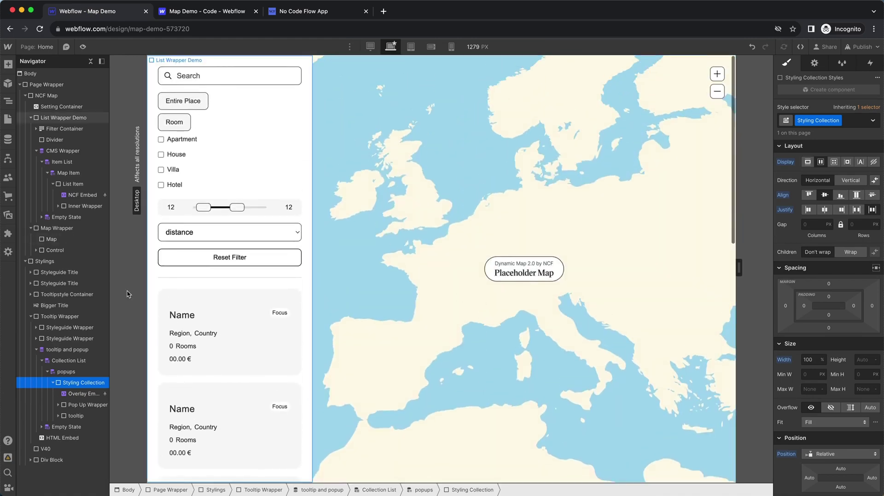
pyautogui.click(195, 305)
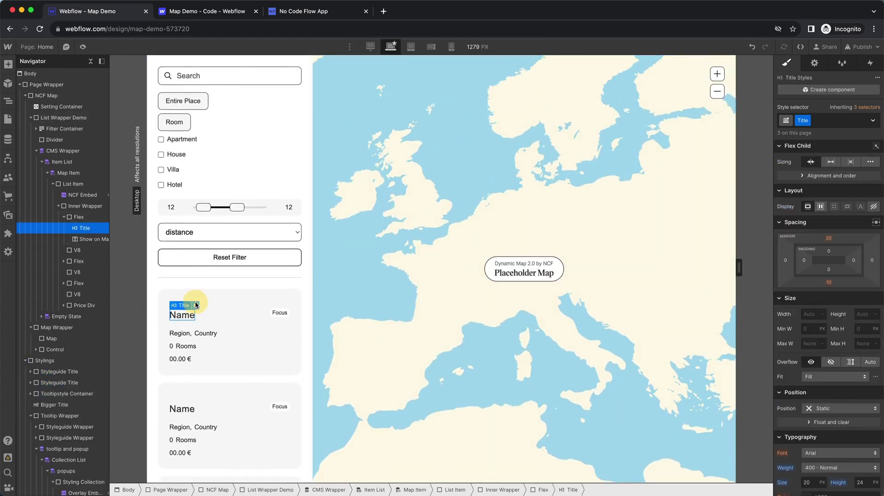
pyautogui.click(196, 305)
pyautogui.click(196, 367)
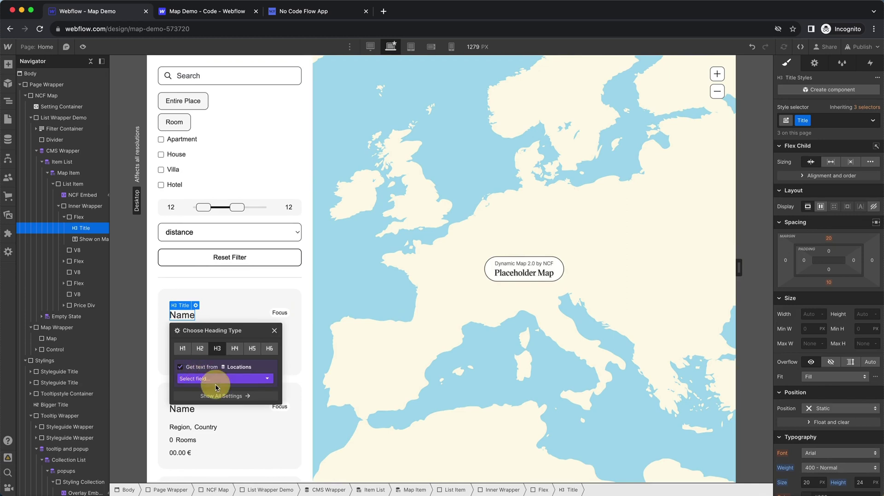
pyautogui.click(212, 378)
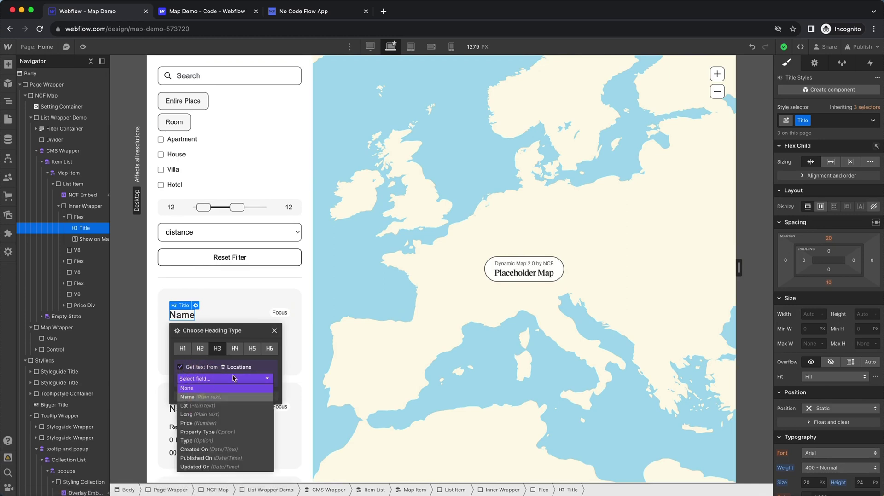
pyautogui.click(221, 397)
pyautogui.click(274, 331)
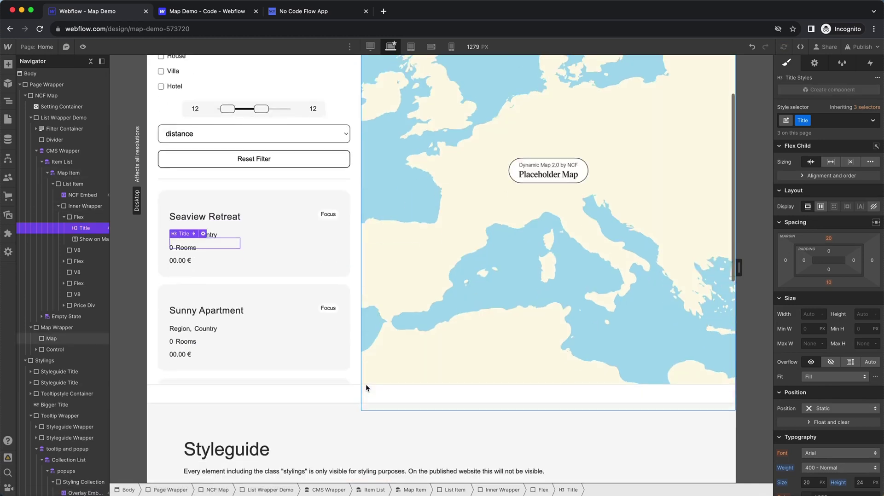
# Step: Examine the Styleguide's pop-up and tooltip elements, the filter form, the location list and the map placeholder
pyautogui.scroll(-6, 366, 384)
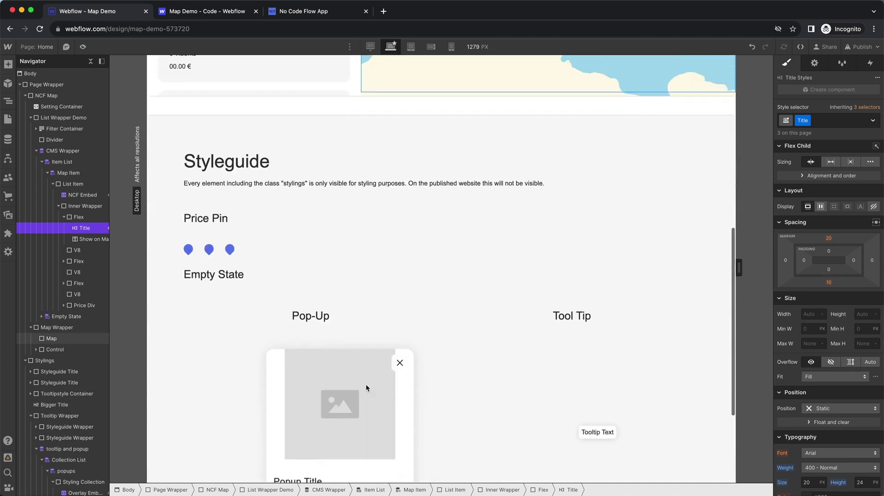
pyautogui.click(238, 413)
pyautogui.scroll(-3, 239, 413)
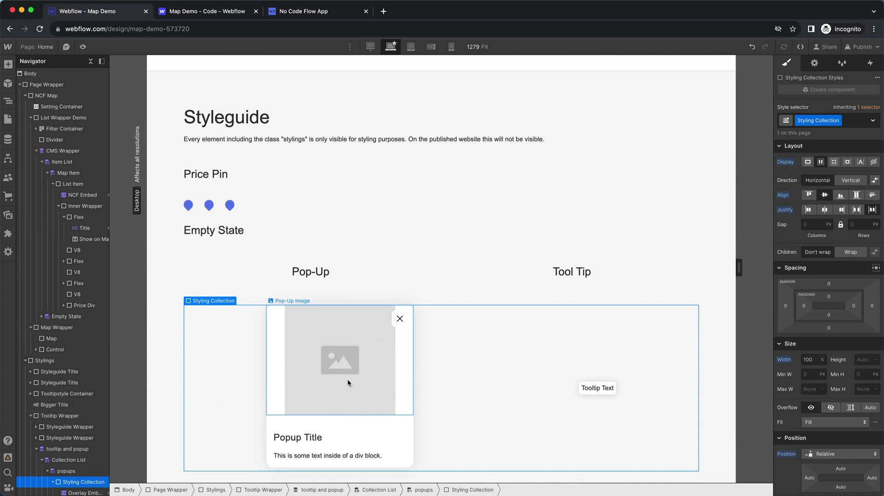
pyautogui.scroll(3, 347, 379)
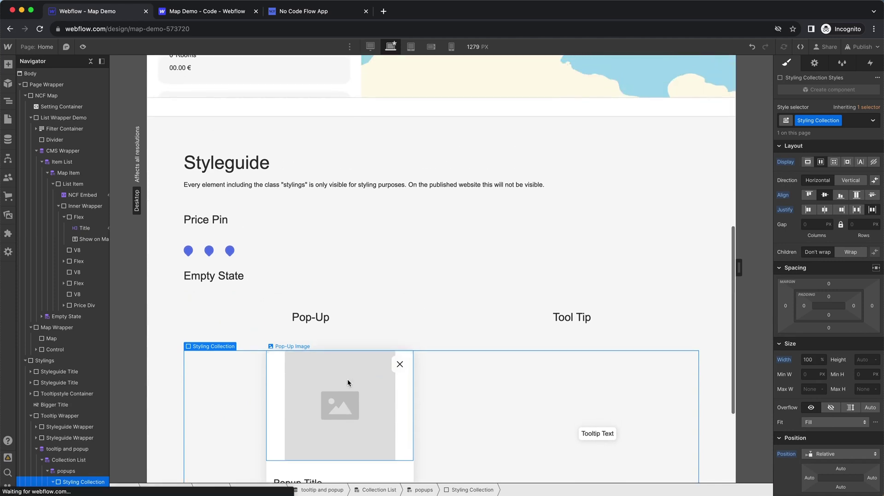
pyautogui.scroll(1, 347, 379)
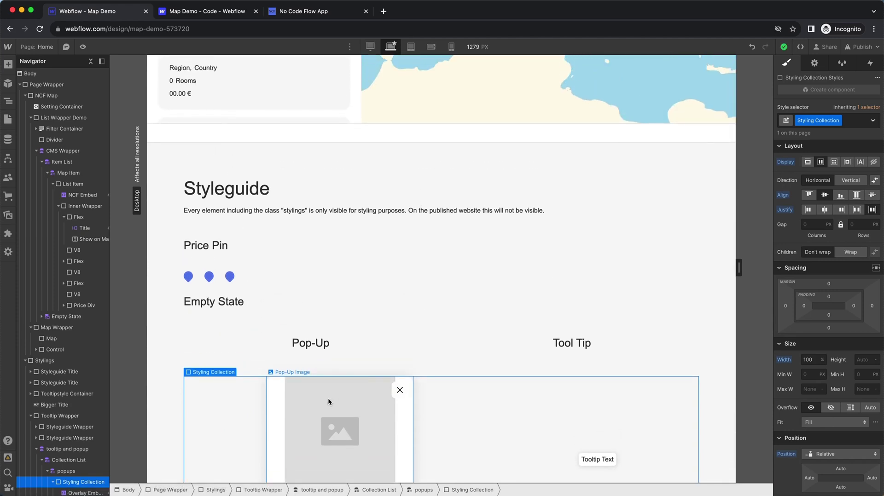
pyautogui.scroll(10, 329, 399)
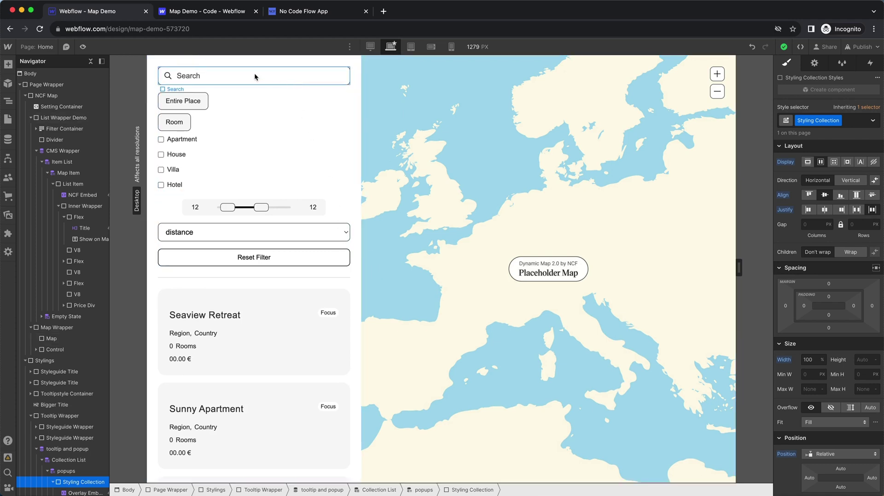
pyautogui.scroll(-1, 236, 90)
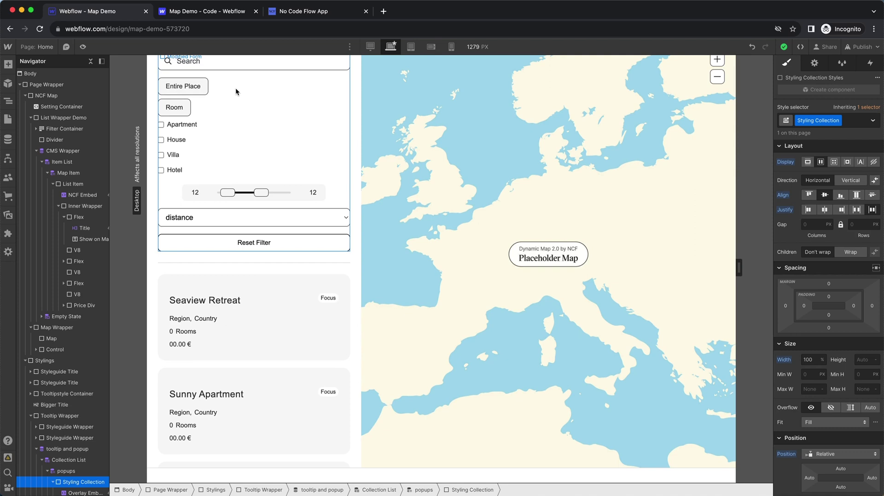
pyautogui.scroll(1, 336, 282)
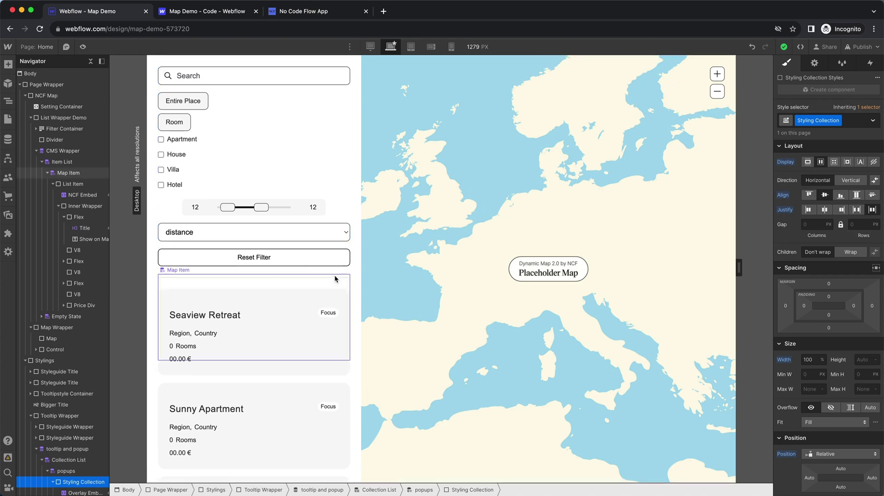
pyautogui.click(509, 273)
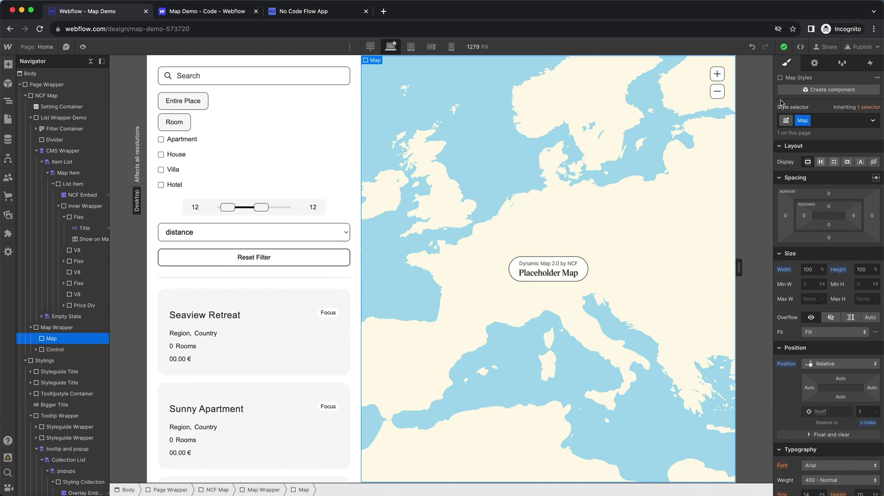
# Step: Publish the Map Demo site to the staging domain and open the published page
pyautogui.click(859, 47)
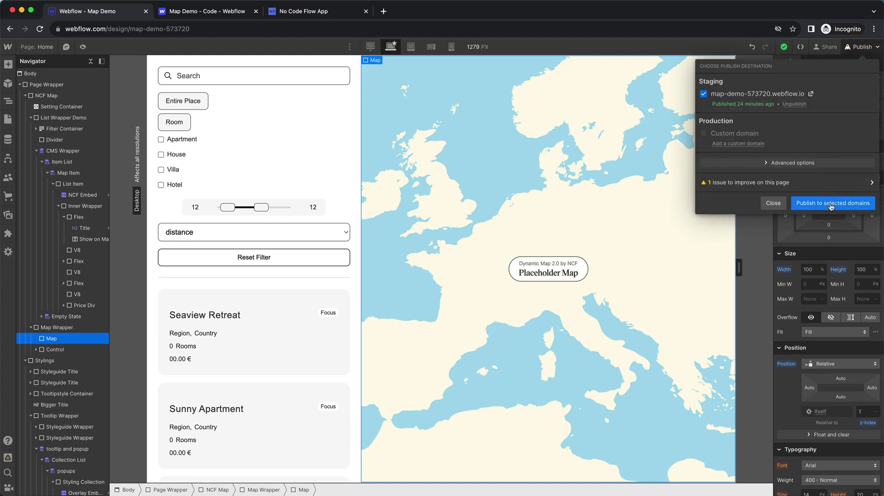
pyautogui.click(834, 204)
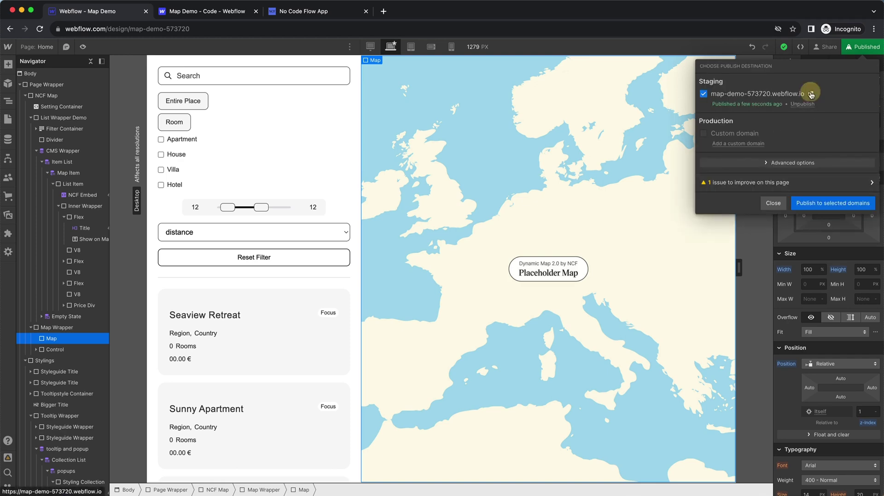
pyautogui.click(811, 95)
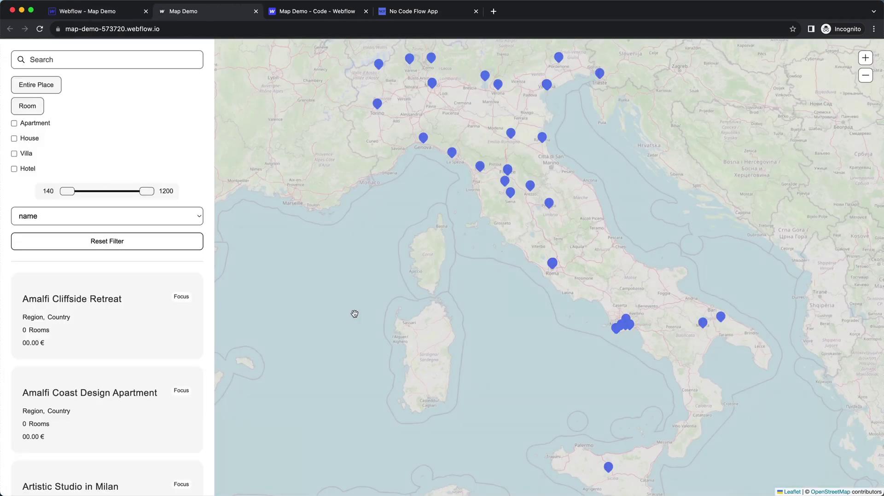
# Step: Examine the location pins across Italy on the published map at different positions and zoom levels
pyautogui.moveTo(427, 270); pyautogui.dragTo(471, 322)
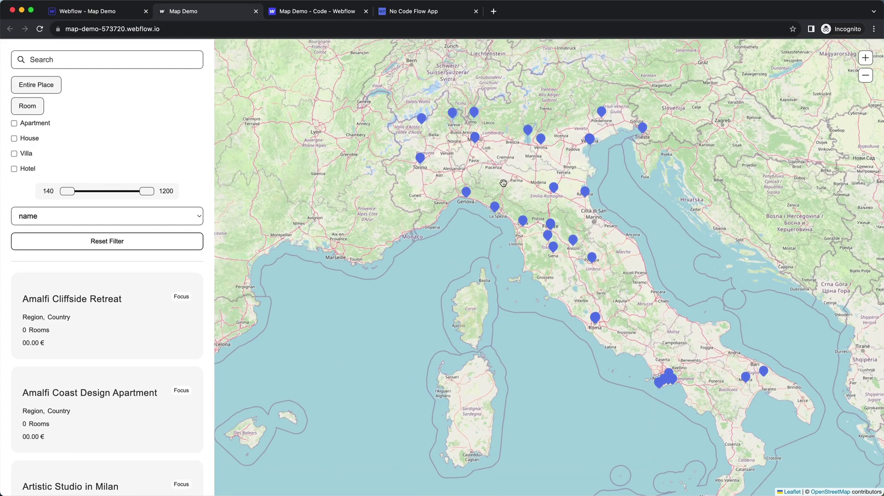
pyautogui.moveTo(504, 183); pyautogui.dragTo(479, 195)
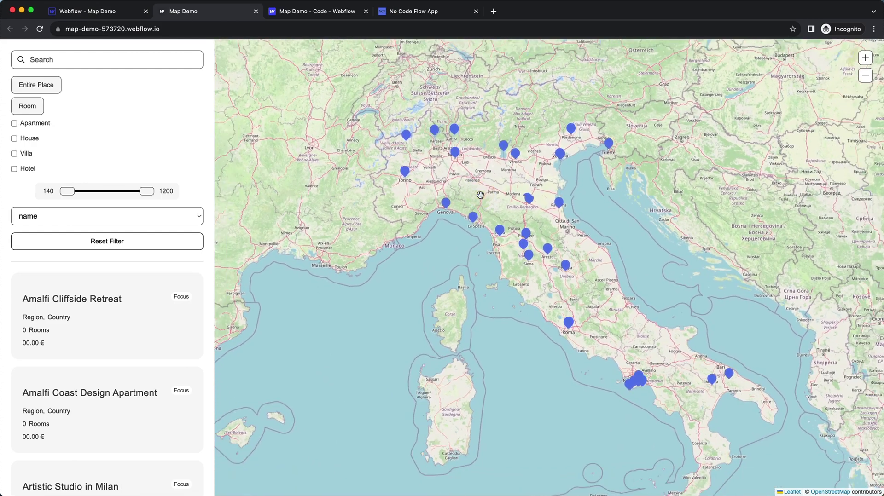
pyautogui.scroll(-2, 481, 207)
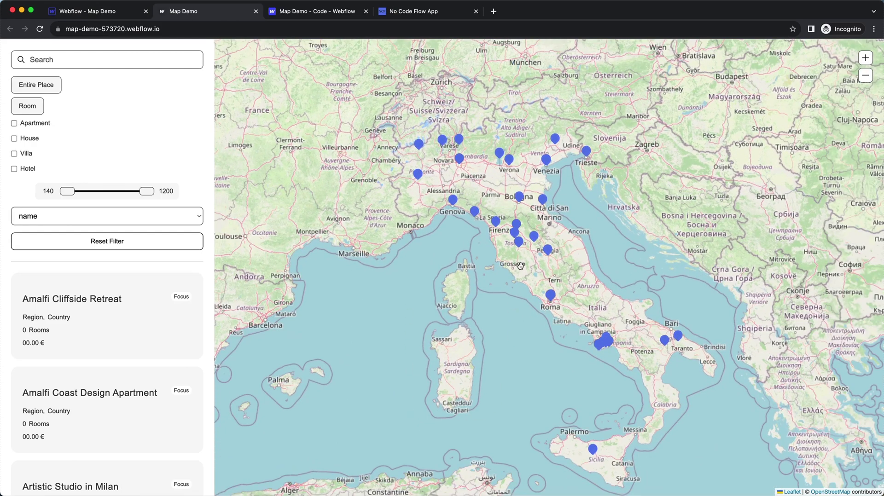
pyautogui.scroll(1, 520, 266)
pyautogui.moveTo(521, 267); pyautogui.dragTo(526, 302)
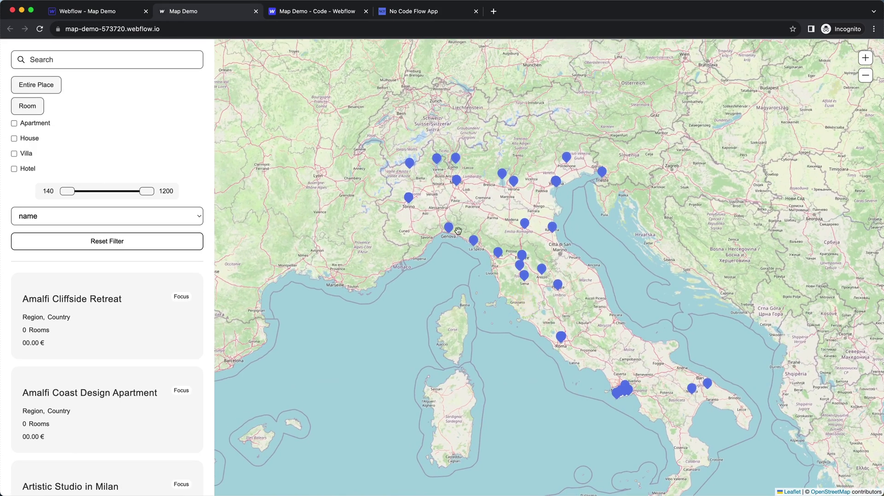
pyautogui.scroll(1, 459, 230)
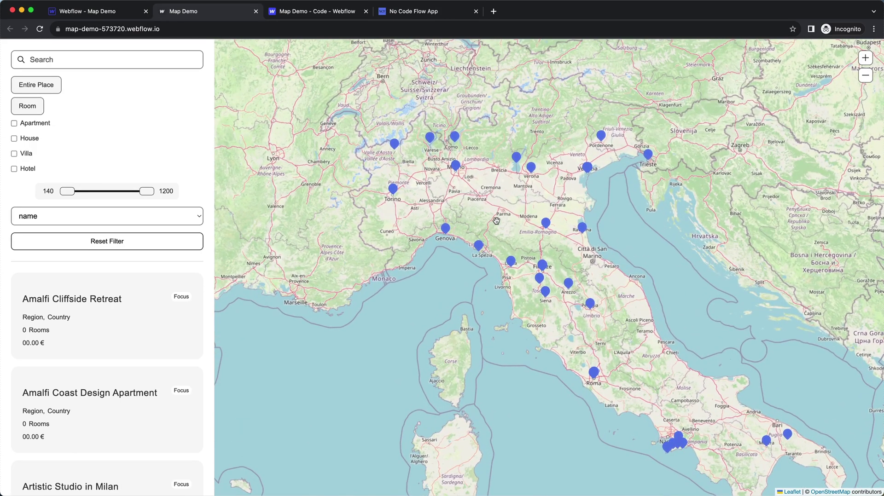
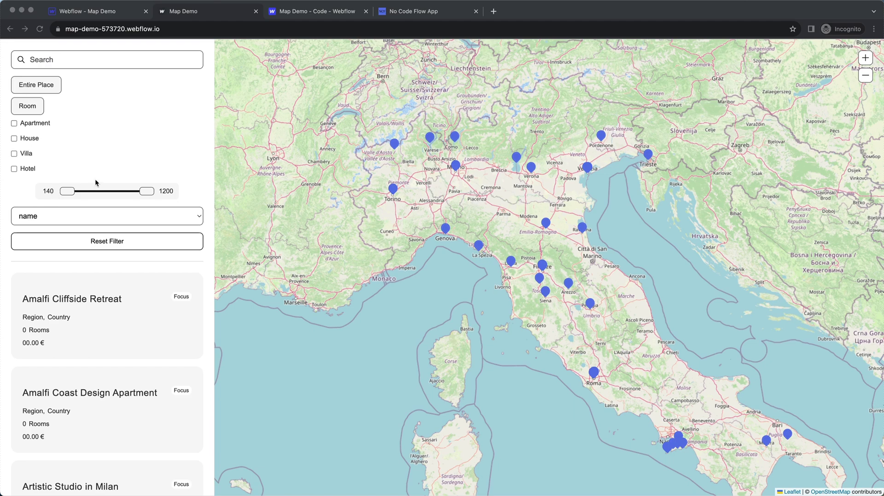
# Step: Switch to No Code Flow, save the Copy Over stage and continue to the Styling helper
pyautogui.click(423, 12)
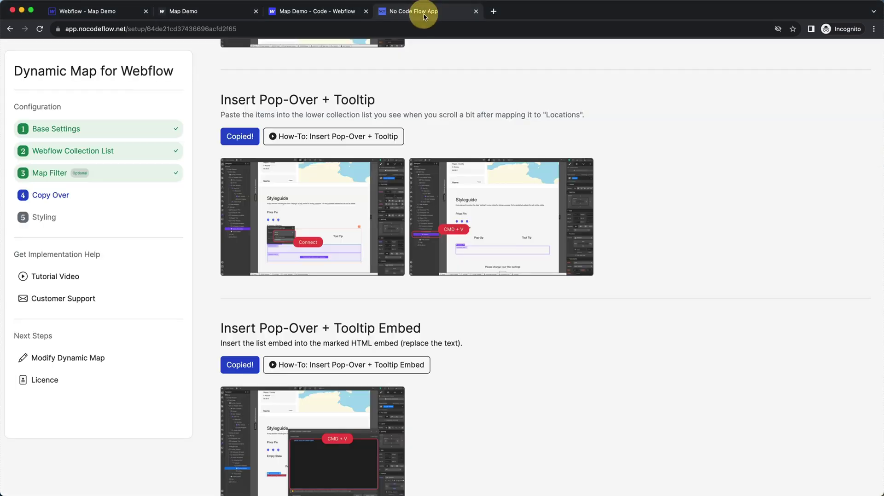
pyautogui.scroll(1, 507, 229)
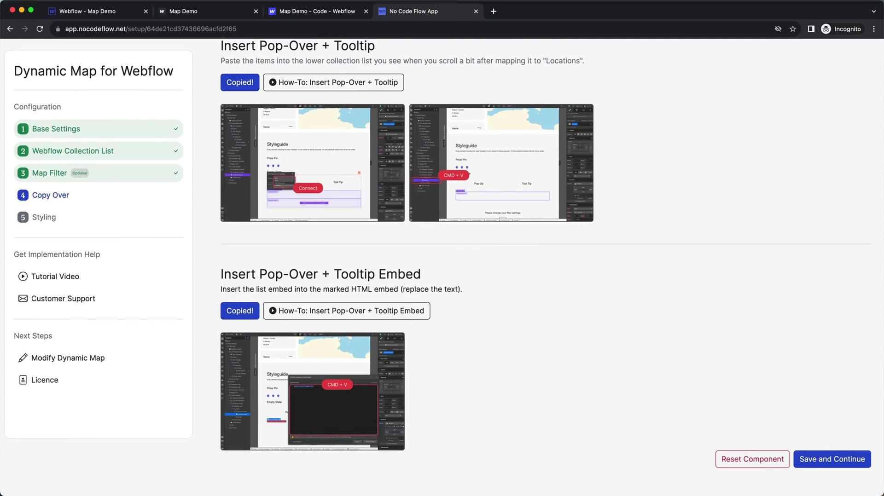
pyautogui.click(829, 459)
pyautogui.scroll(4, 597, 318)
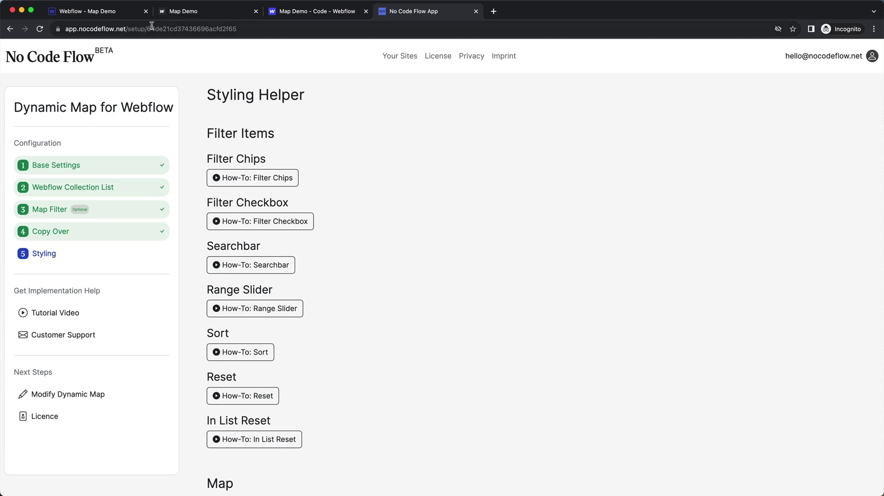
# Step: Switch to the published Map Demo page and test the Entire Place filter chip by toggling it on and off
pyautogui.click(92, 11)
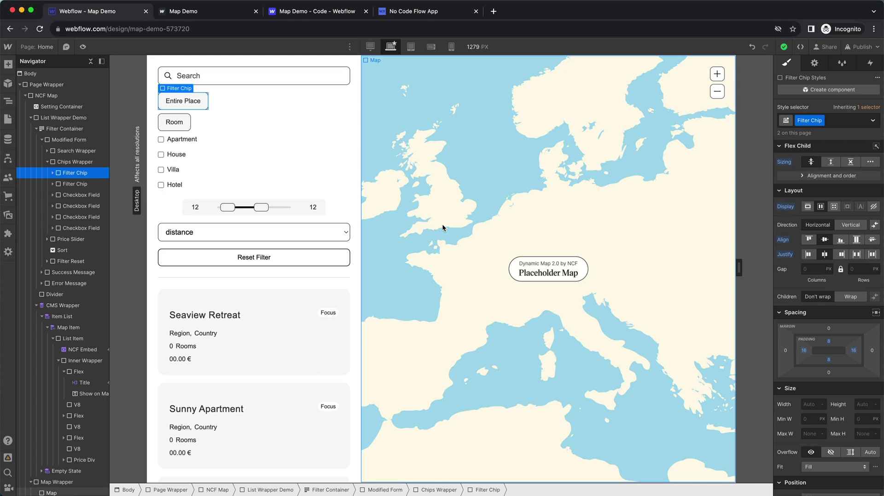
pyautogui.click(191, 11)
pyautogui.doubleClick(39, 82)
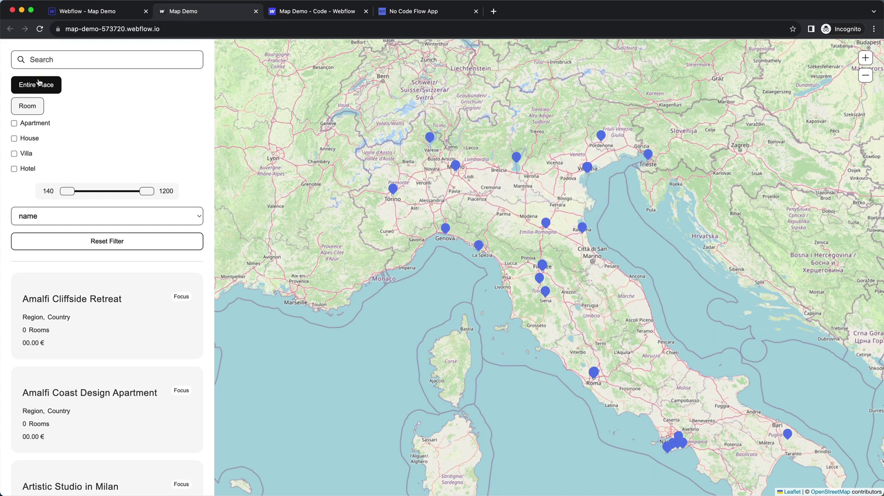
pyautogui.click(39, 82)
pyautogui.click(39, 82)
pyautogui.click(39, 82)
pyautogui.click(40, 82)
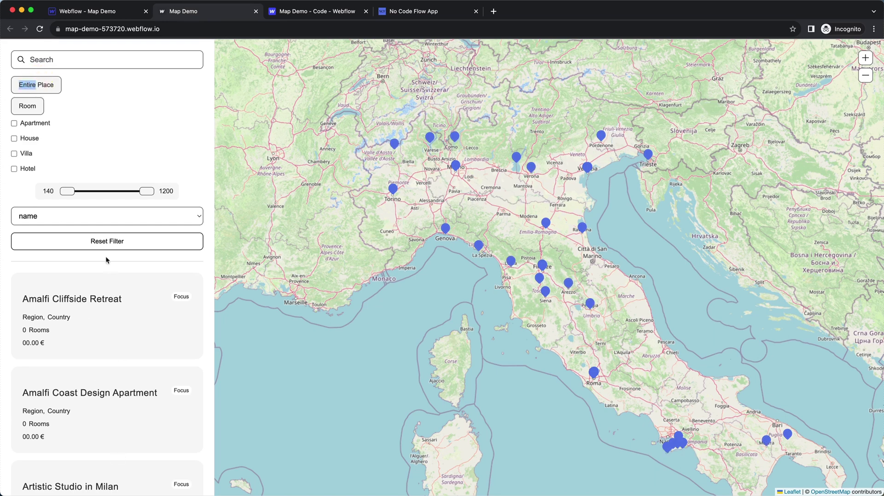
pyautogui.click(41, 86)
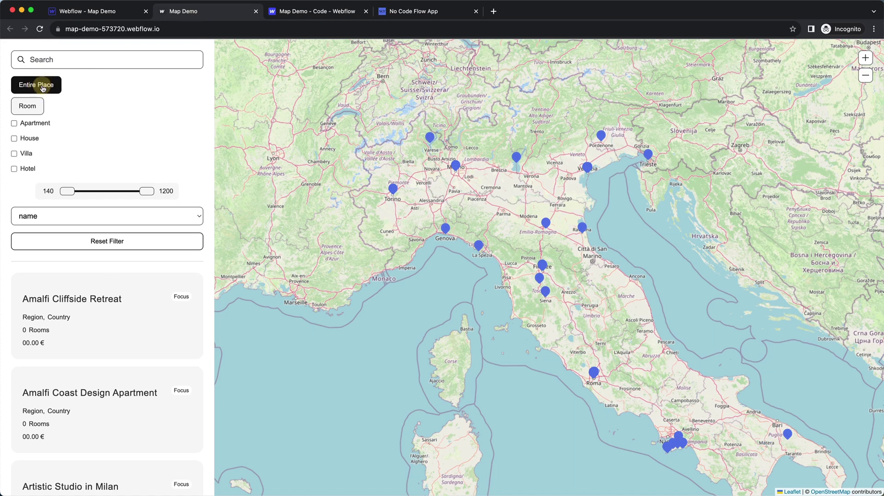
# Step: Switch to the Webflow designer and add the existing combo class active to the Entire Place Filter Chip
pyautogui.click(94, 15)
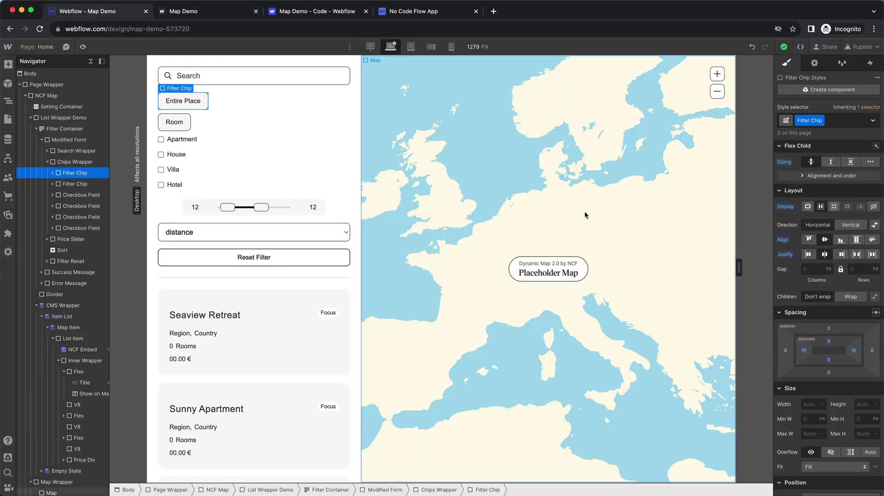
pyautogui.press('super+Return')
pyautogui.write('a')
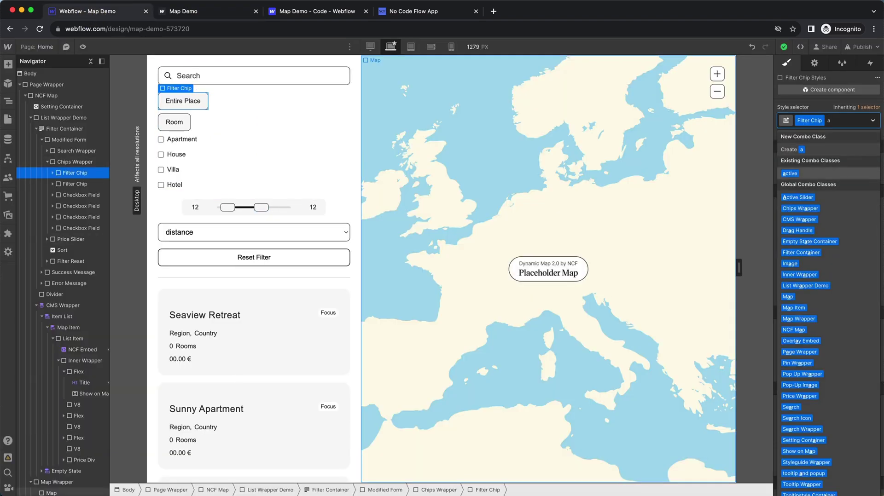
pyautogui.press('Return')
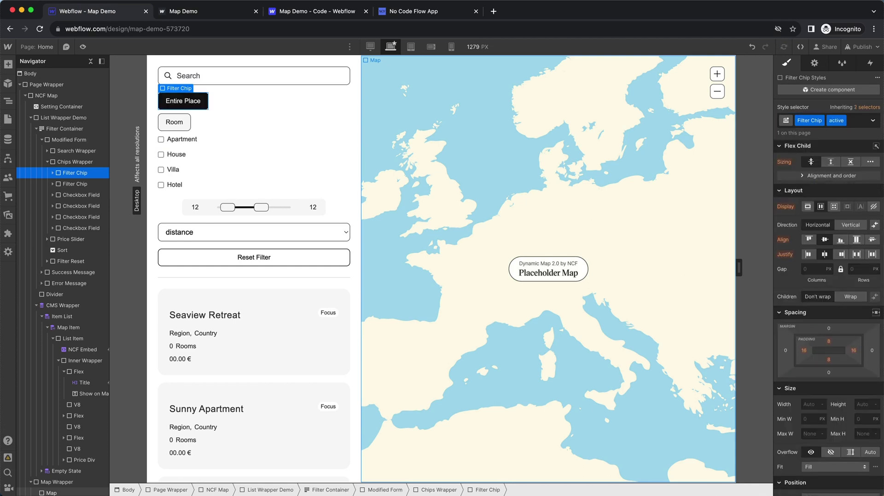
# Step: Set the background color of the Filter Chip's active class to red #ce4848
pyautogui.scroll(-5, 851, 421)
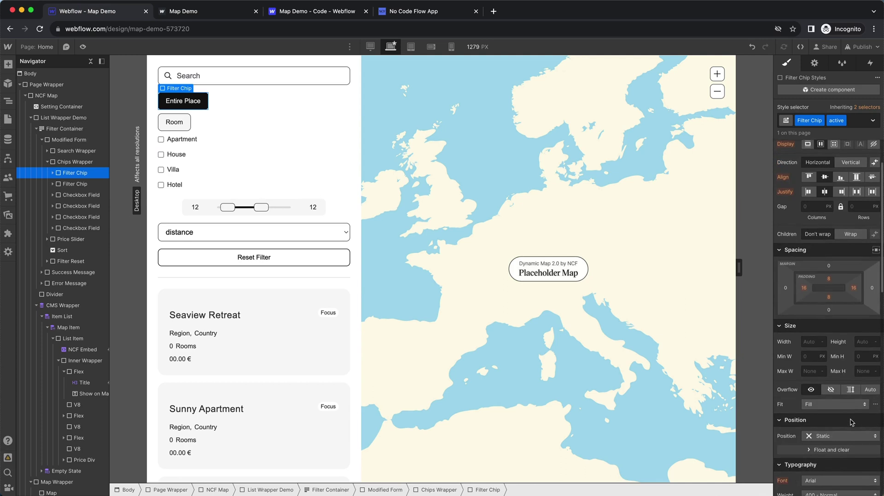
pyautogui.scroll(-3, 851, 422)
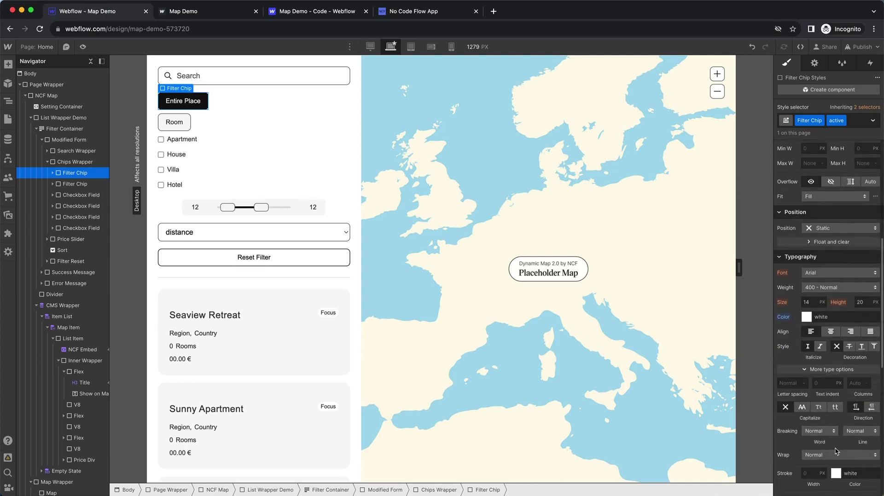
pyautogui.scroll(-4, 837, 452)
pyautogui.click(806, 311)
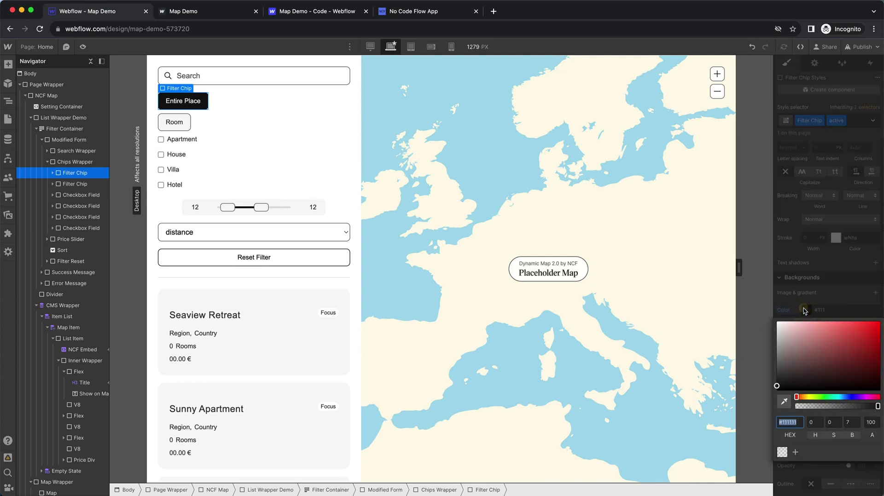
pyautogui.moveTo(794, 353); pyautogui.dragTo(844, 335)
pyautogui.click(846, 272)
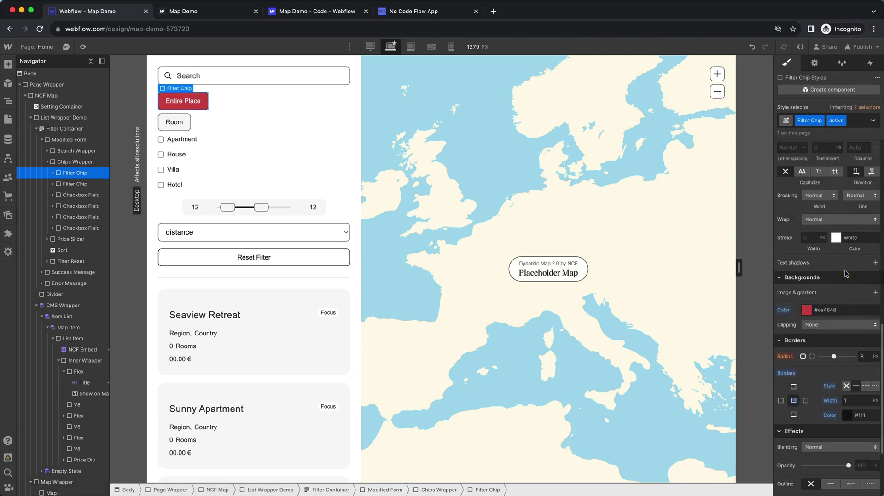
pyautogui.click(867, 46)
pyautogui.click(709, 286)
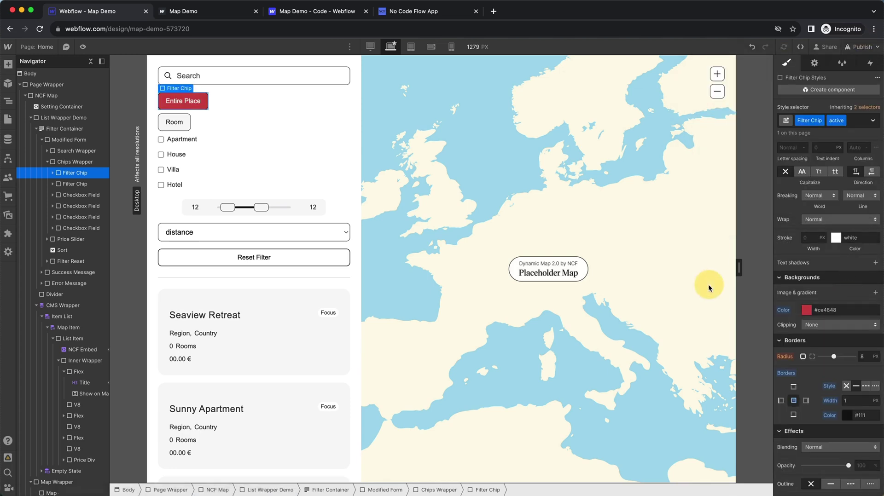
# Step: Remove the active class from the Entire Place chip and publish the site to the staging domain again
pyautogui.click(852, 122)
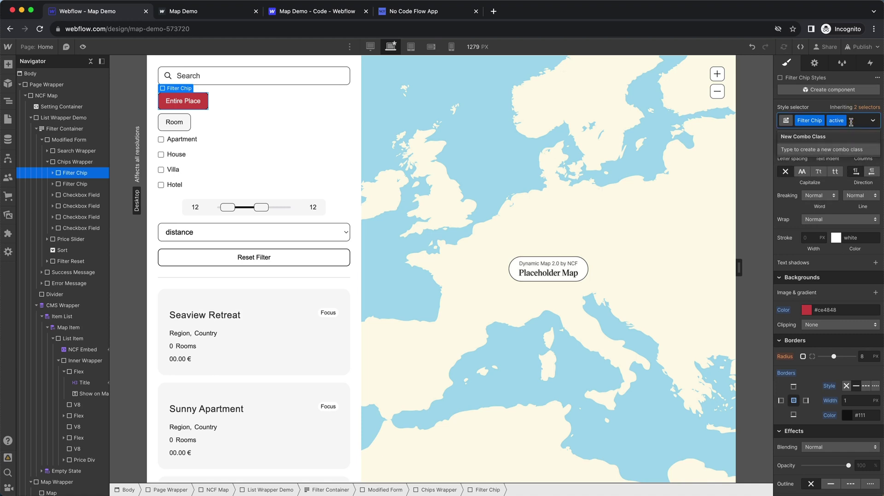
pyautogui.press('BackSpace')
pyautogui.click(860, 46)
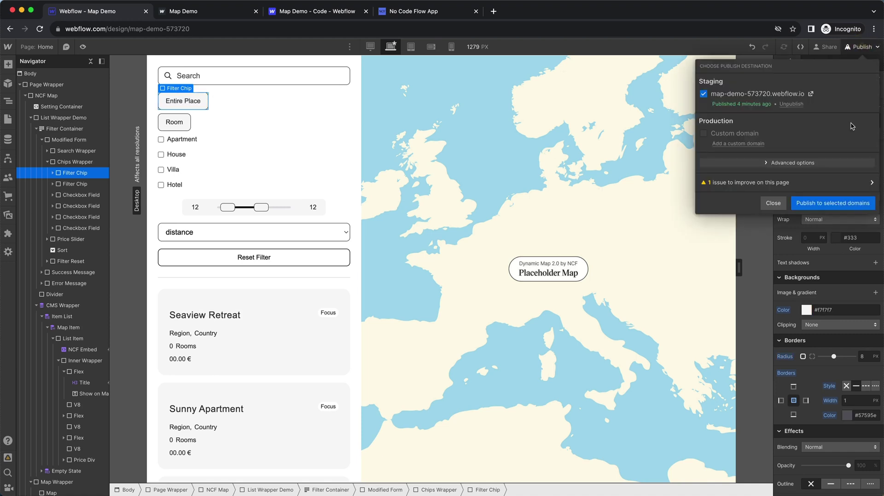
pyautogui.click(813, 203)
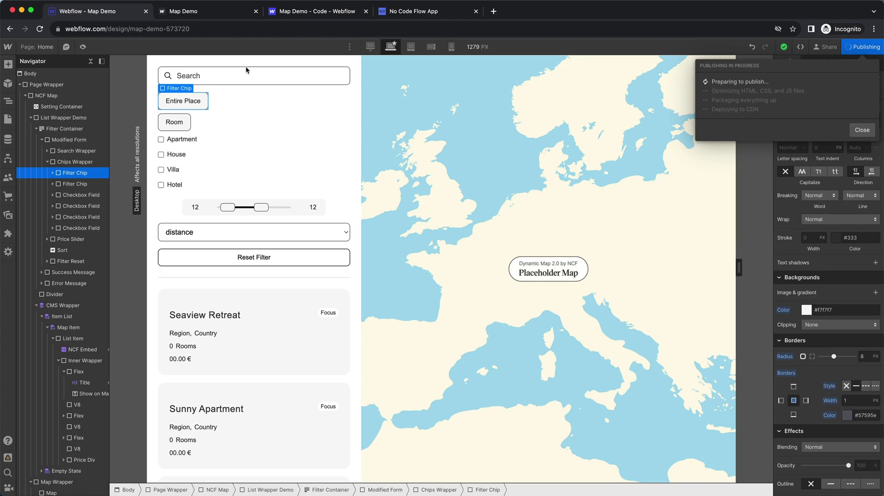
# Step: Reload the published Map Demo page and toggle the Entire Place filter to check its active styling
pyautogui.click(198, 14)
pyautogui.press('super+r')
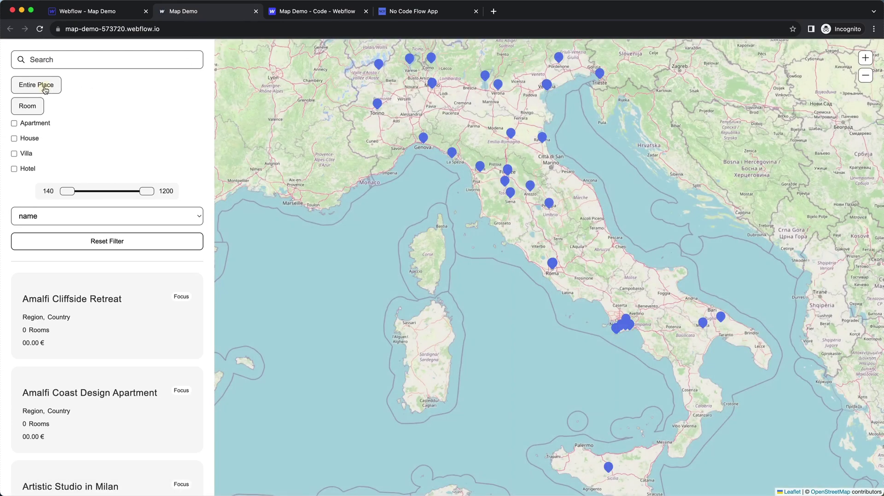
pyautogui.click(45, 89)
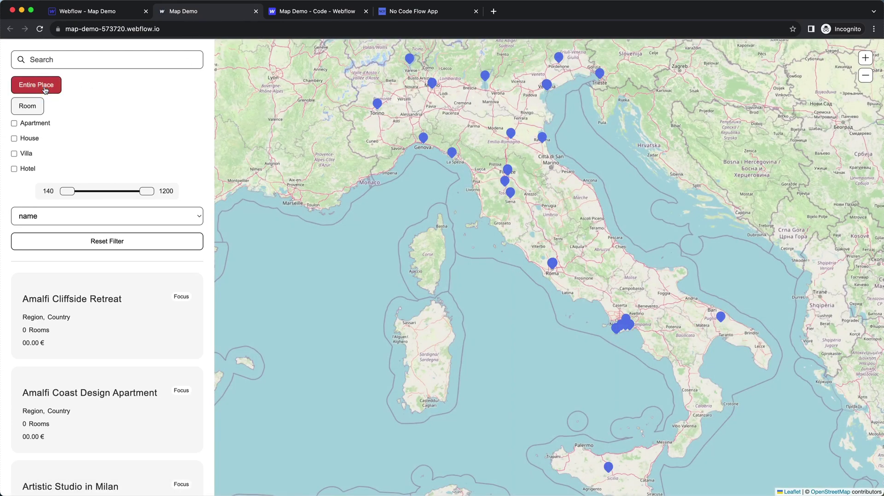
pyautogui.click(44, 89)
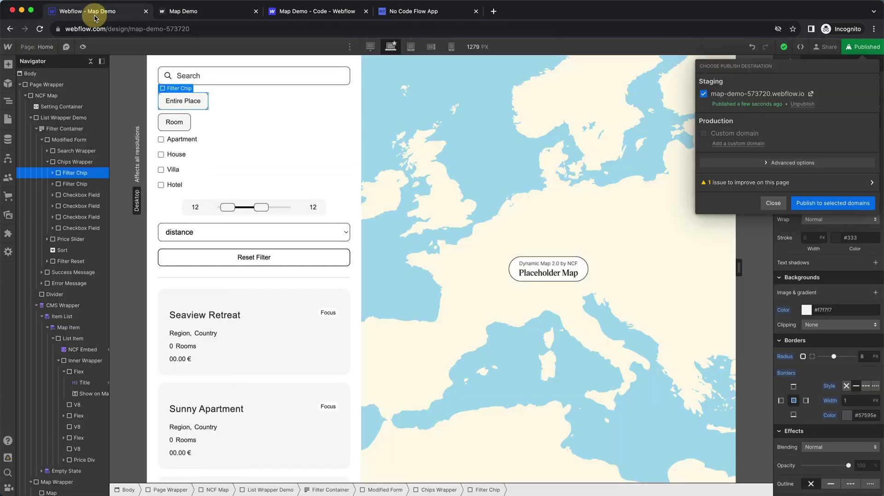
# Step: Return to the Webflow designer, dismiss the publish options and inspect the Price Slider and its drag handles
pyautogui.click(94, 11)
pyautogui.click(269, 119)
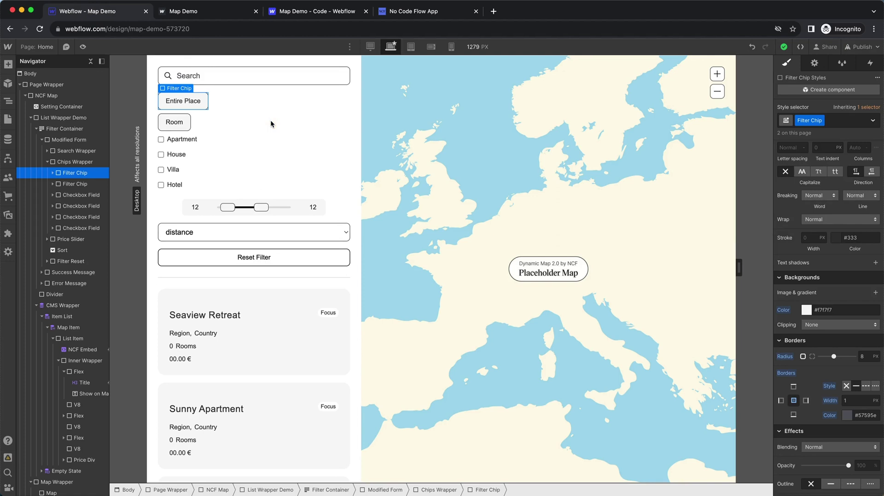
pyautogui.click(361, 229)
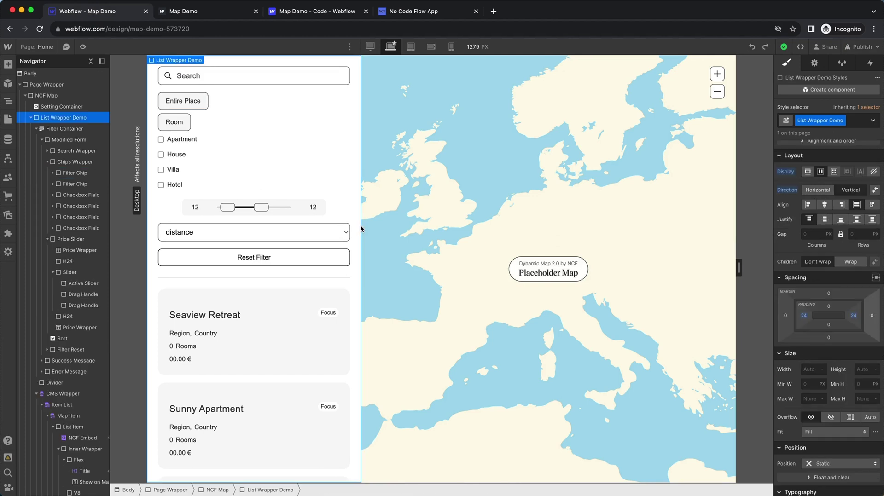
pyautogui.click(322, 209)
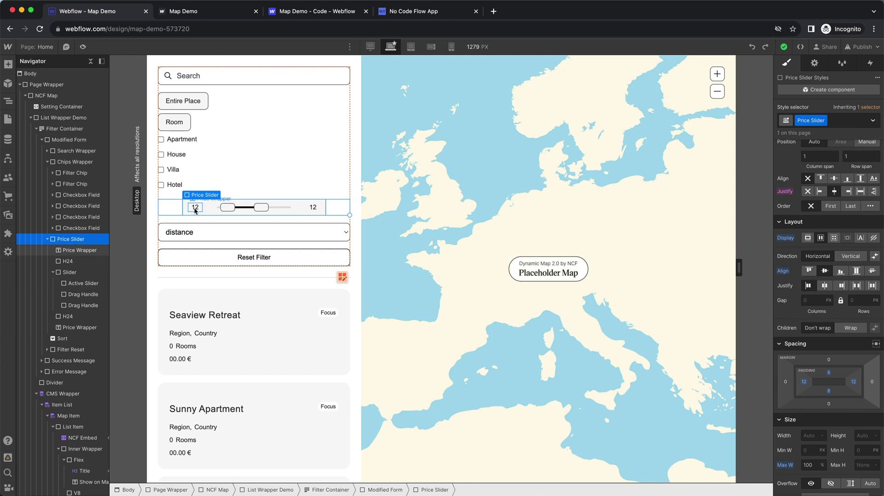
pyautogui.click(224, 210)
pyautogui.click(259, 209)
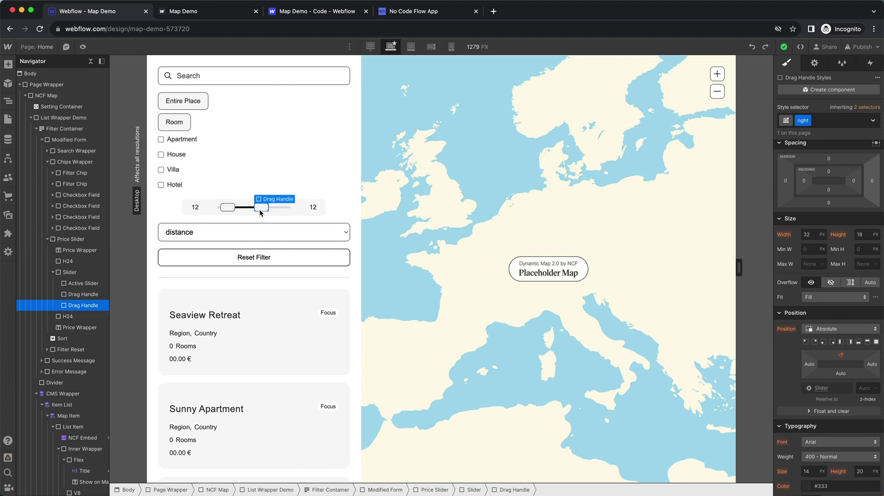
pyautogui.click(205, 209)
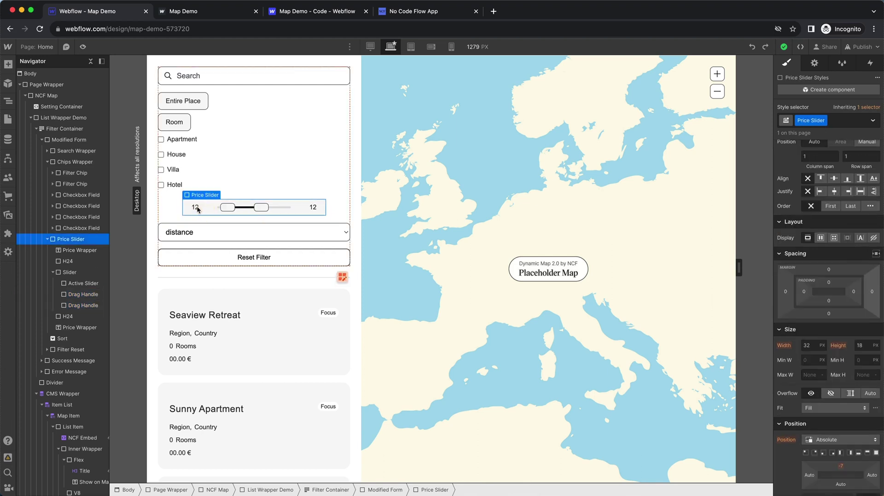
# Step: Inspect the Price Slider's price text and track, and justify the Price Slider to the start of its grid cell
pyautogui.click(213, 210)
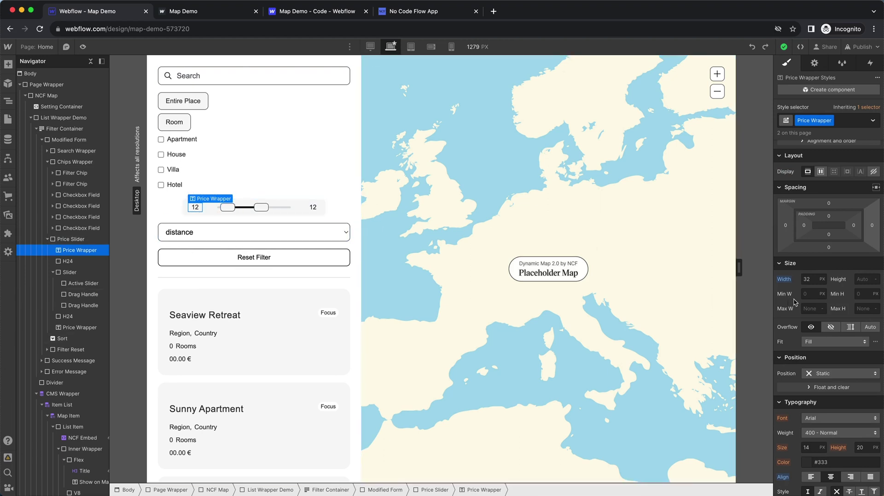
pyautogui.click(285, 210)
pyautogui.click(283, 207)
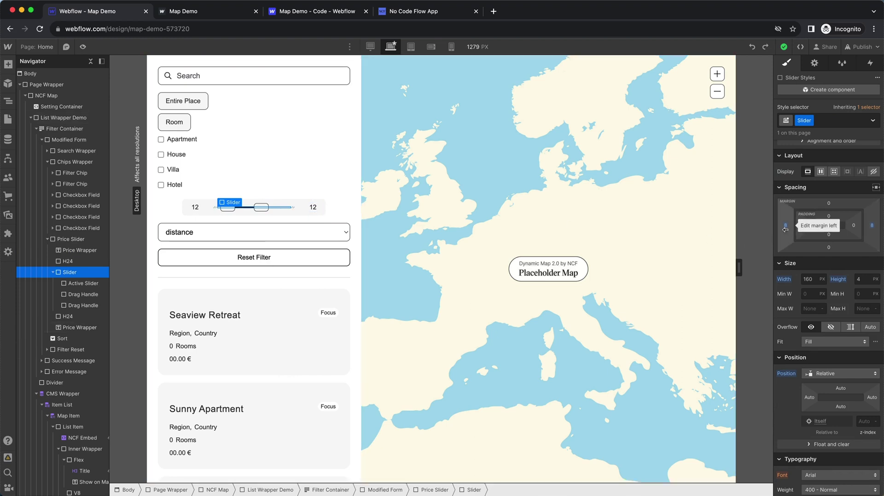
pyautogui.click(327, 211)
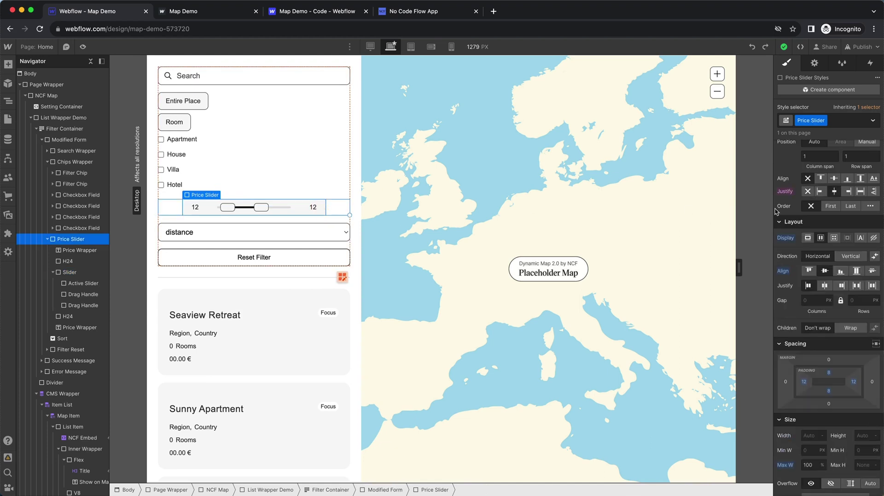
pyautogui.click(820, 191)
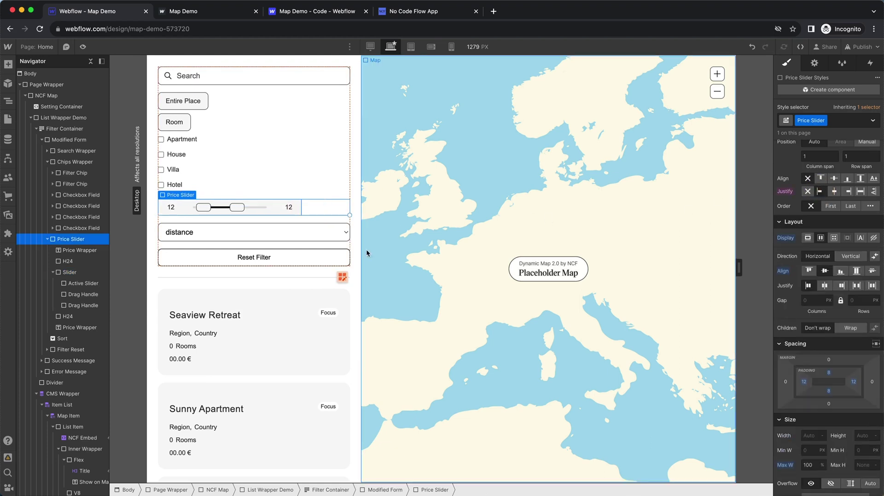
pyautogui.click(250, 290)
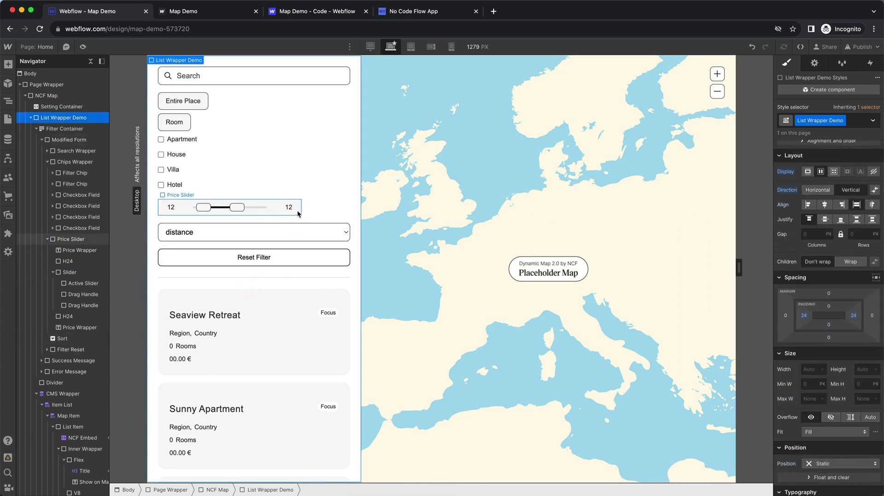
pyautogui.click(323, 210)
# Step: Examine the default, hover and active Pin Wrapper variants under Price Pin in the Styleguide section
pyautogui.scroll(-3, 324, 209)
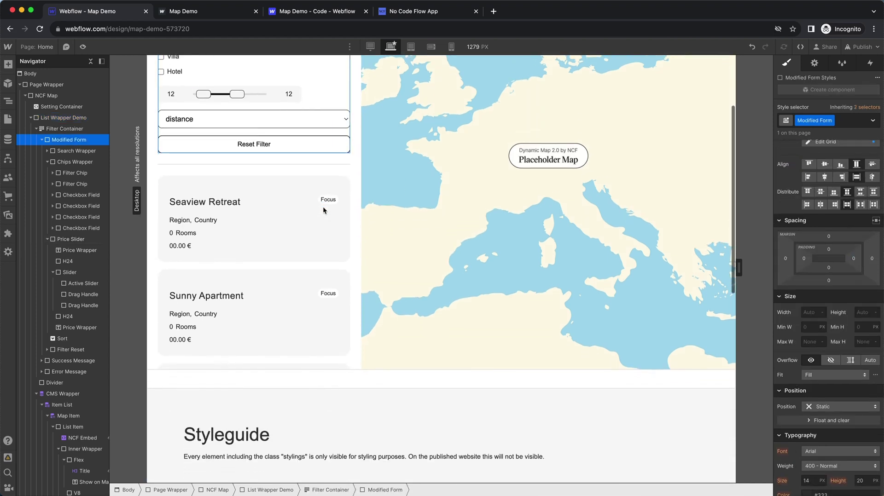
pyautogui.scroll(-2, 323, 206)
pyautogui.scroll(-1, 348, 383)
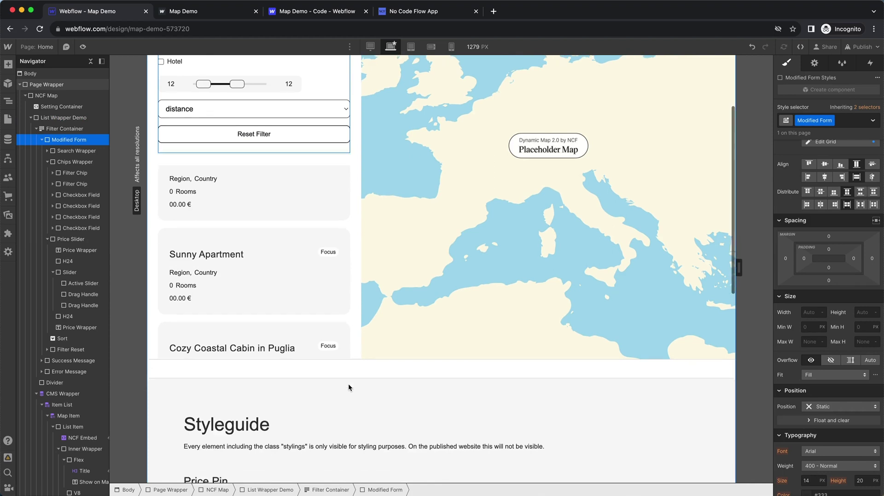
pyautogui.scroll(-6, 348, 383)
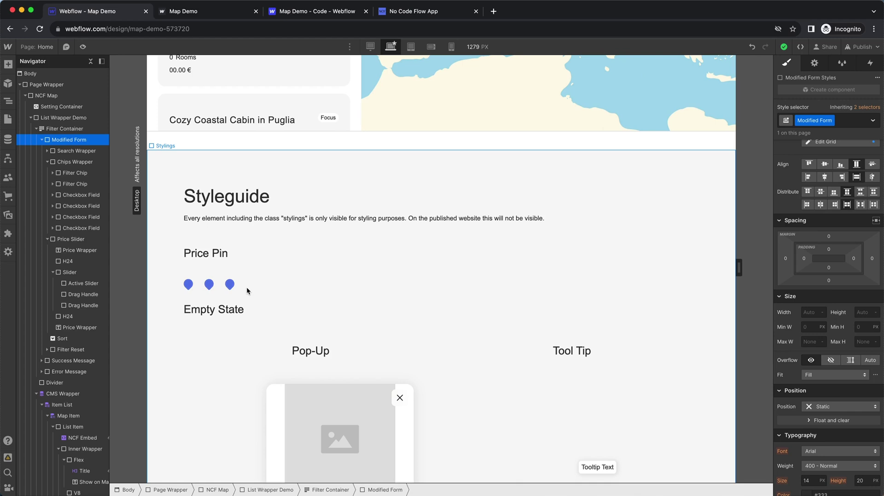
pyautogui.click(186, 287)
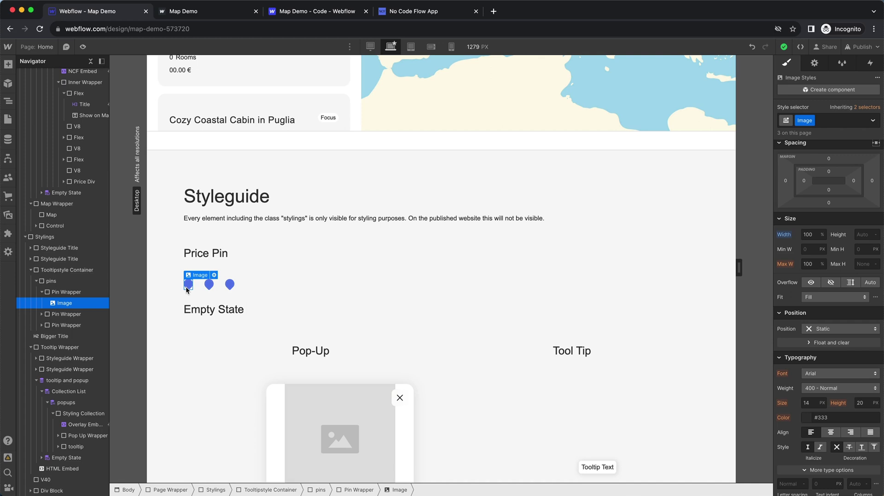
pyautogui.press('Up')
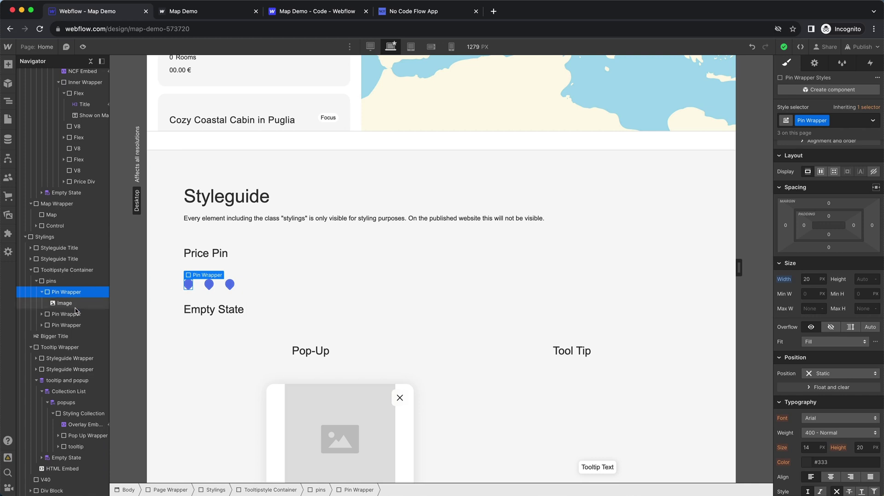
pyautogui.click(72, 316)
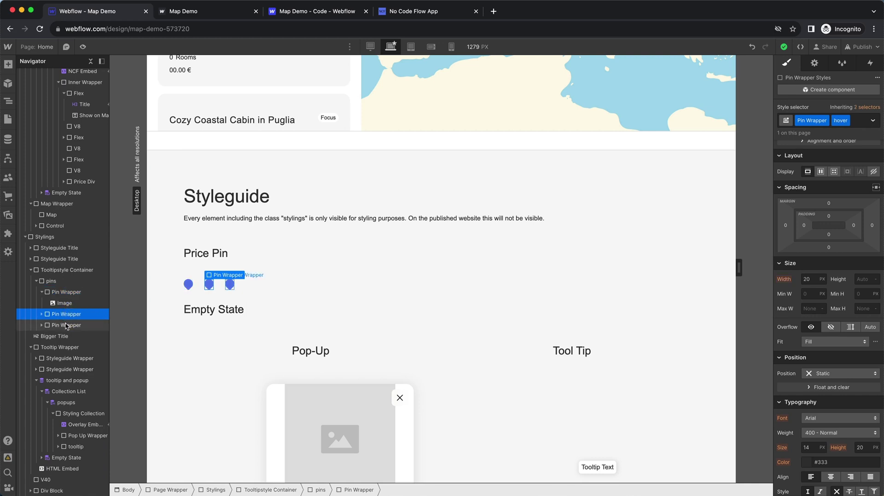
pyautogui.click(66, 325)
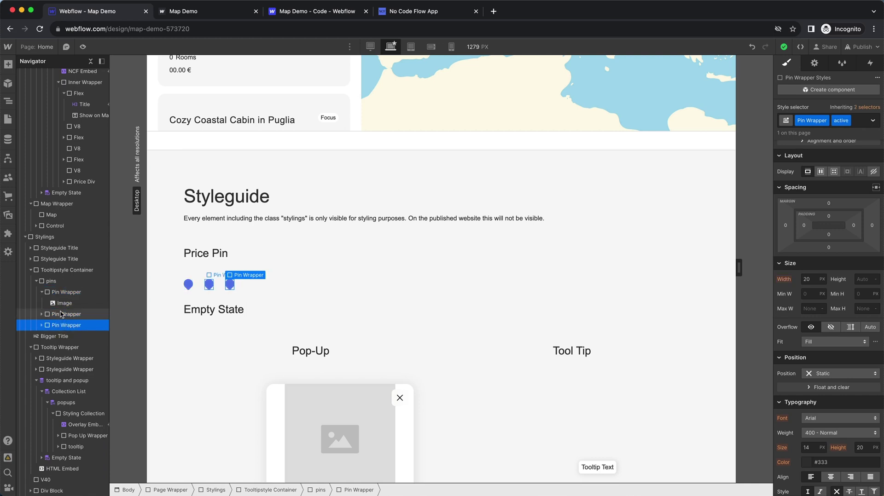
pyautogui.click(67, 315)
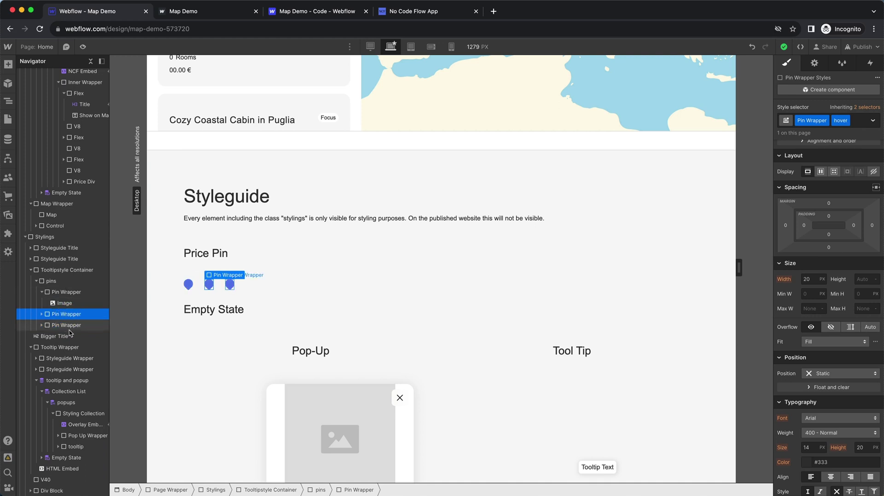
pyautogui.click(67, 325)
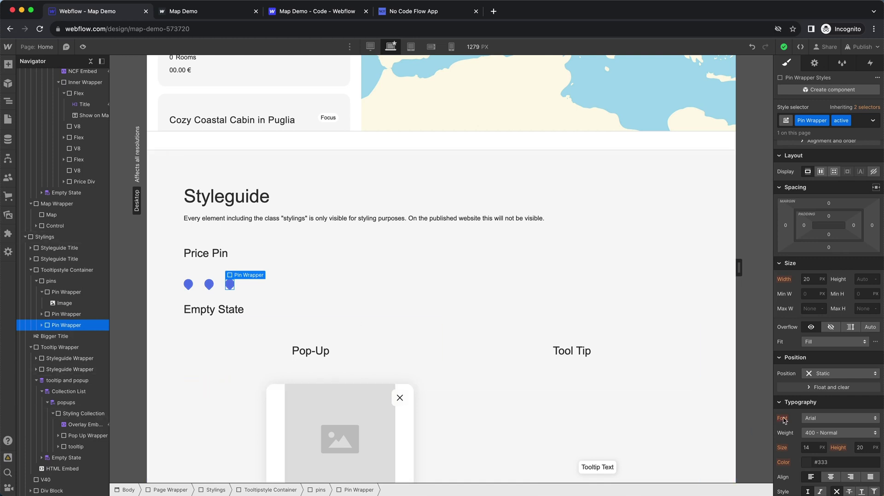
# Step: Review the active pin's background and border settings, collapse the first Pin Wrapper and compare the default and hover variants
pyautogui.scroll(-5, 785, 420)
pyautogui.scroll(-4, 785, 420)
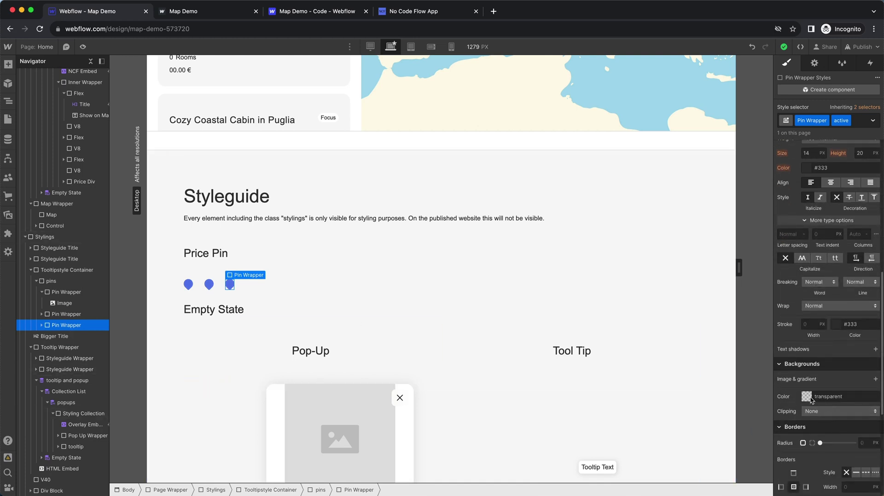
pyautogui.scroll(-2, 805, 395)
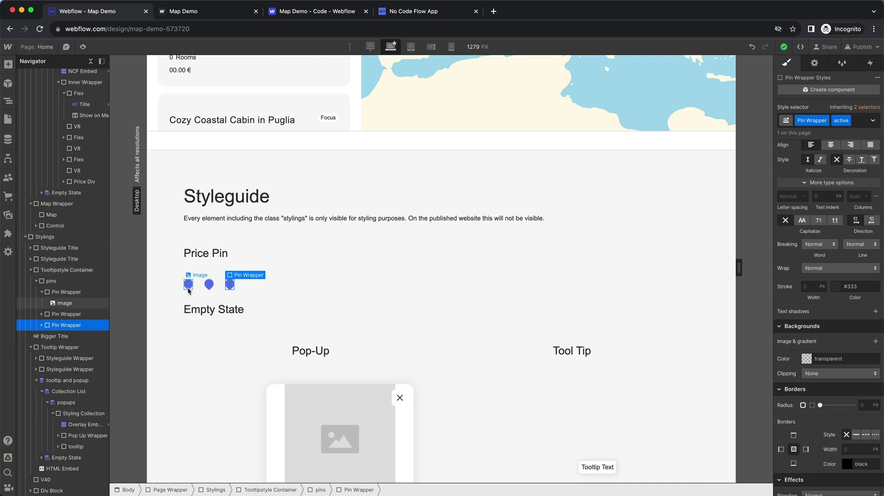
pyautogui.click(42, 293)
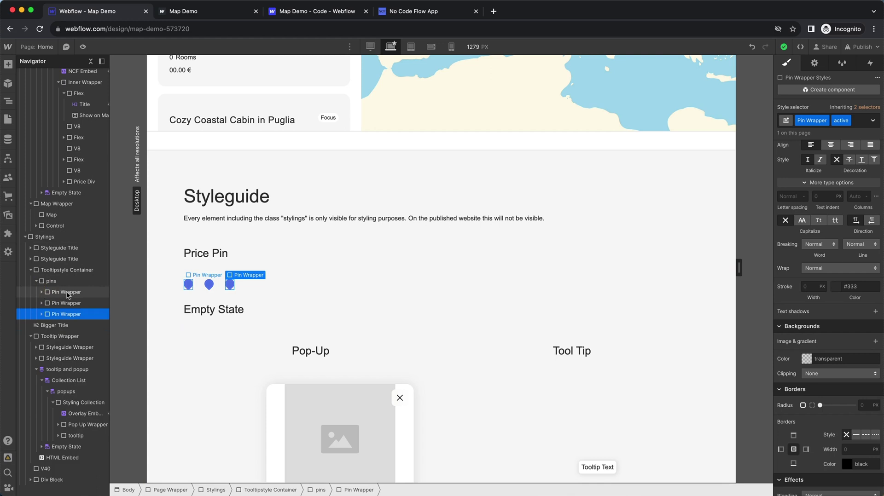
pyautogui.click(67, 303)
pyautogui.click(63, 292)
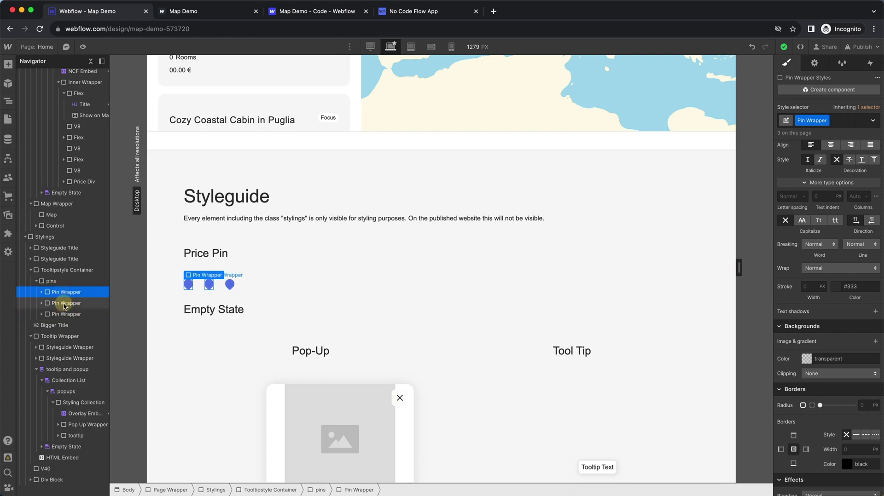
pyautogui.click(64, 304)
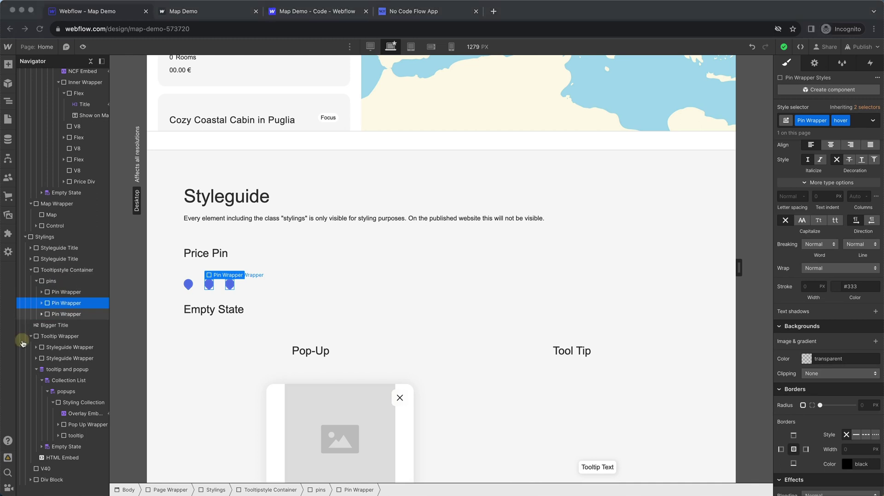
# Step: Bind the Styleguide pop-up's title heading to the Name field of the Locations collection
pyautogui.scroll(-5, 249, 296)
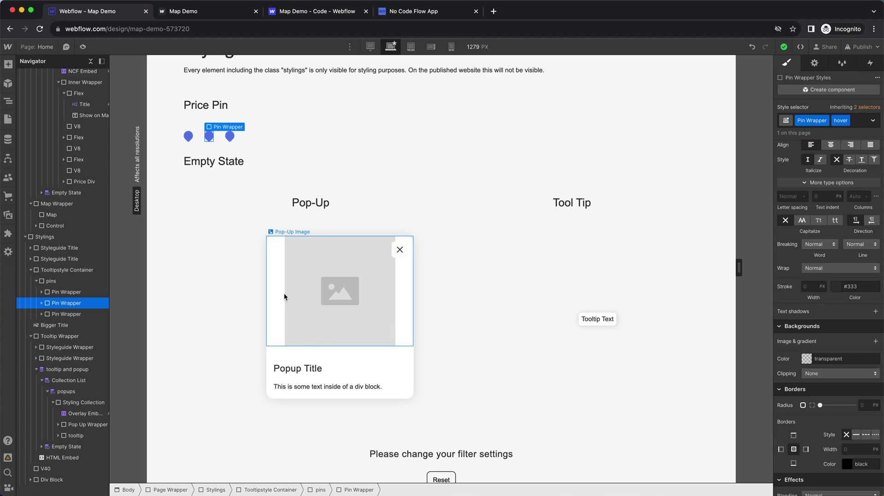
pyautogui.click(297, 368)
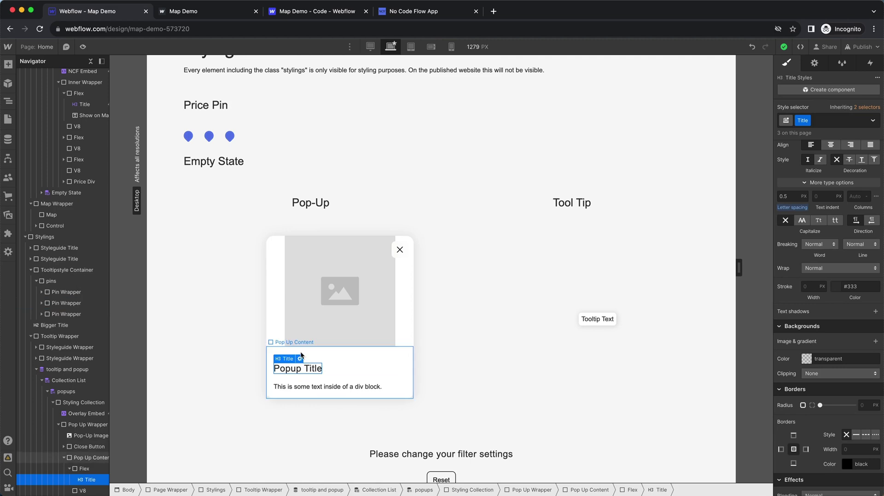
pyautogui.click(300, 359)
pyautogui.click(297, 421)
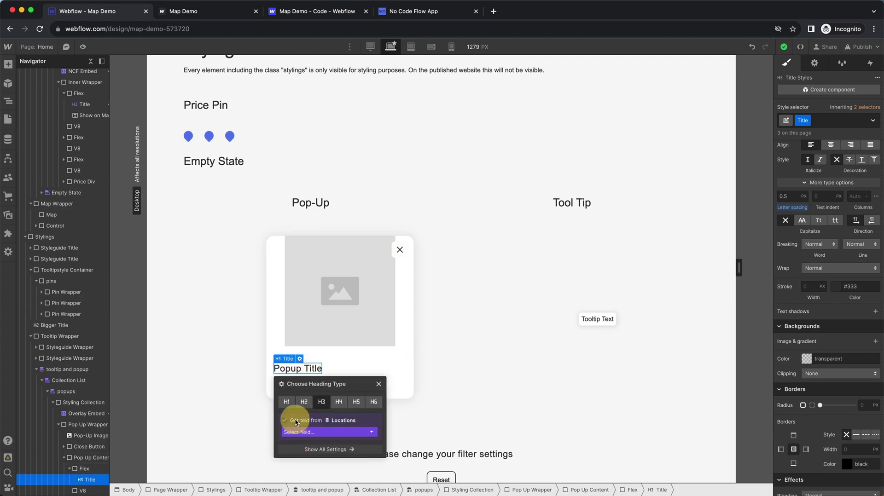
pyautogui.click(344, 433)
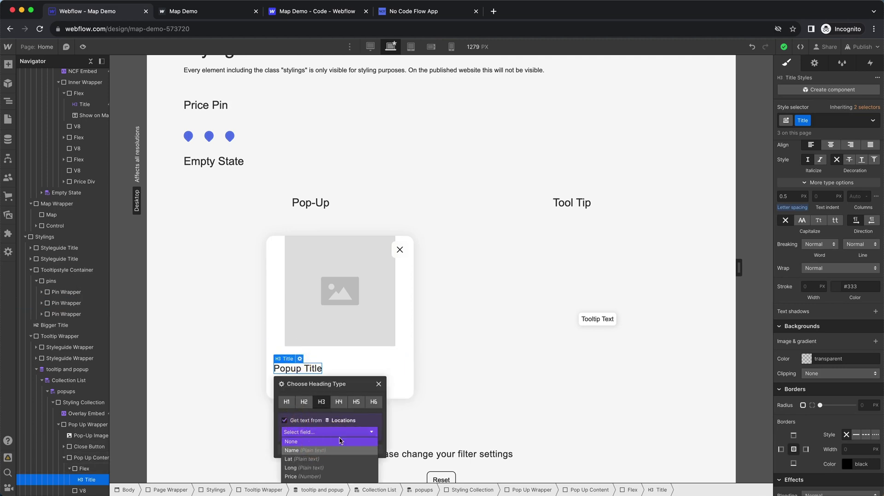
pyautogui.click(322, 450)
pyautogui.click(379, 384)
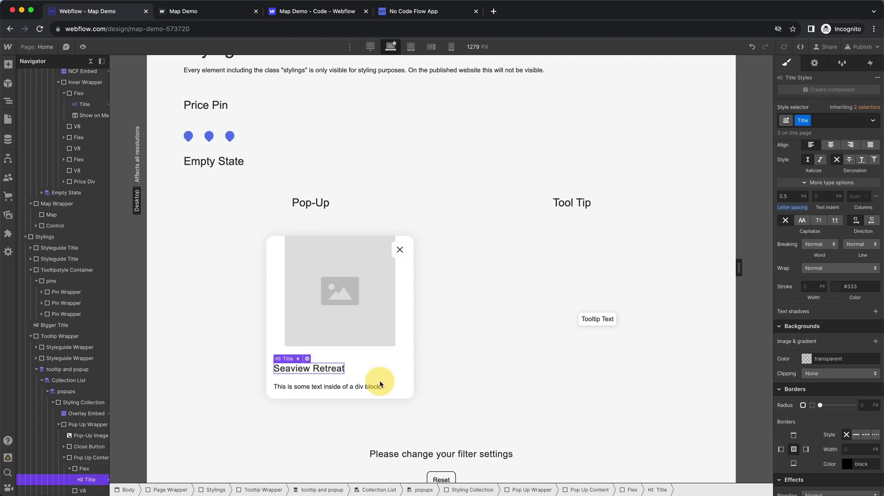
# Step: Look over the Pop-Up Image and the Empty State Container in the Styleguide section
pyautogui.click(359, 335)
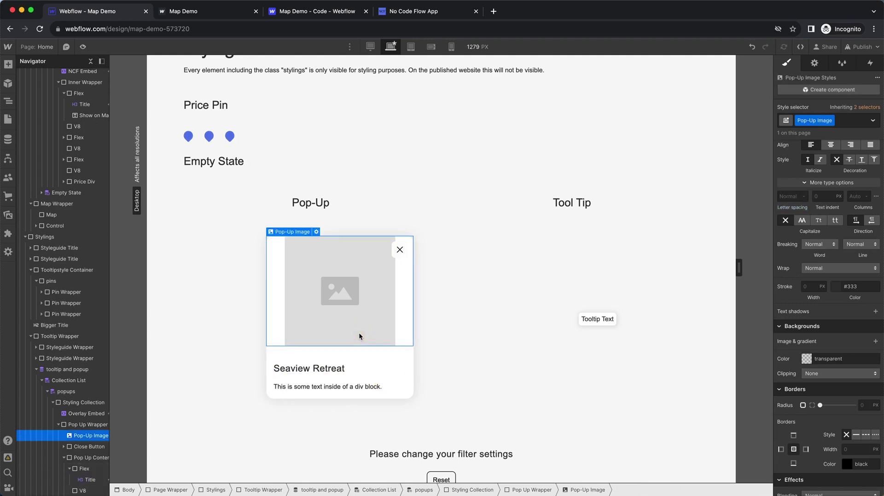
pyautogui.scroll(5, 358, 332)
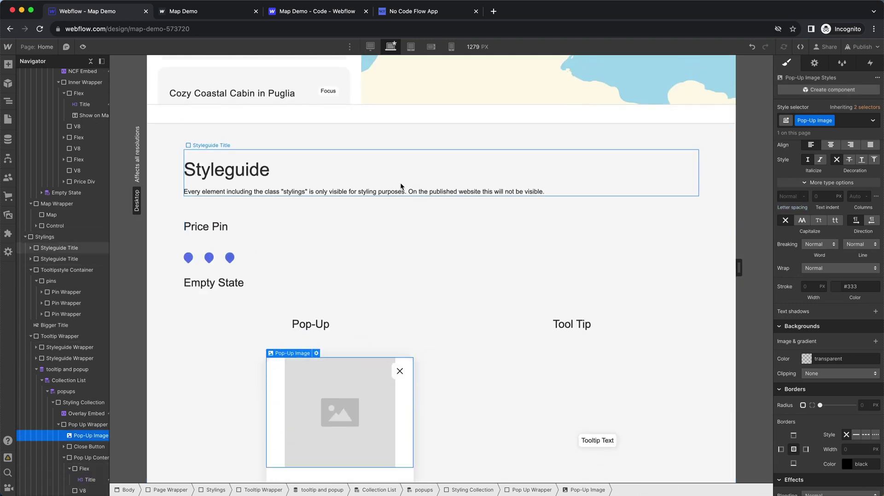
pyautogui.scroll(-3, 401, 187)
pyautogui.scroll(-1, 401, 186)
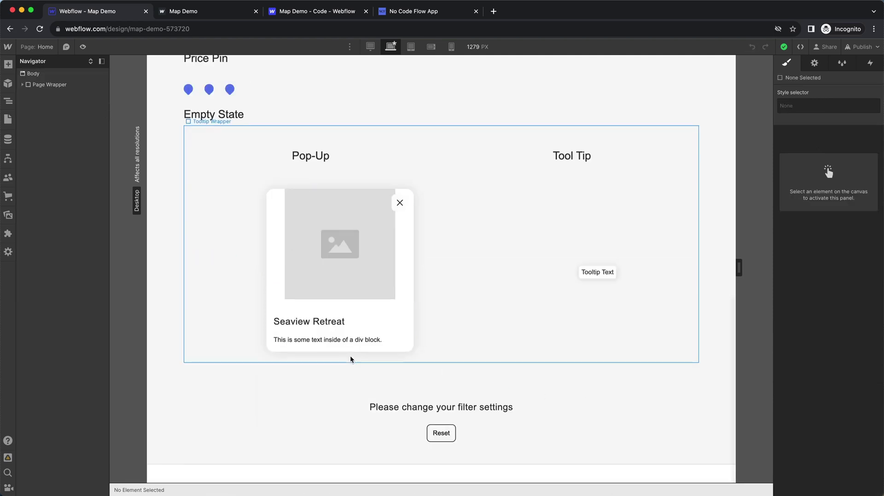
pyautogui.click(547, 412)
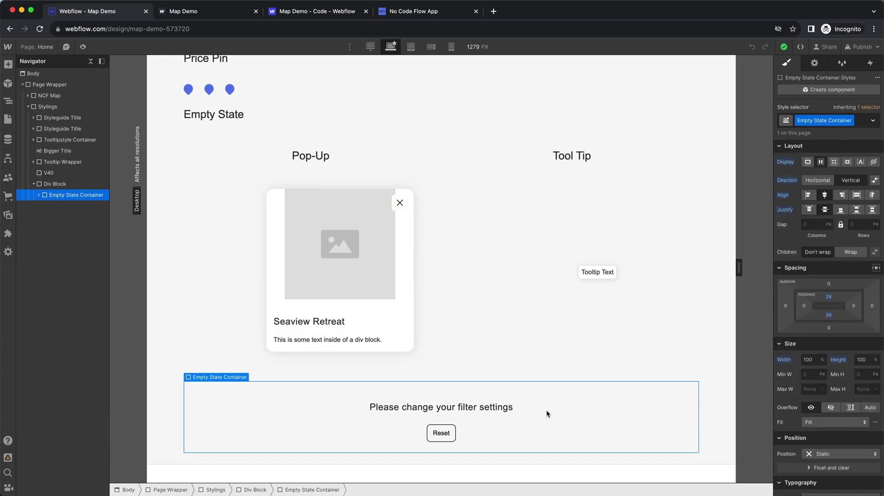
# Step: Search the published Map Demo page for "wndaiwd" to test the empty state, and reset the filter from there
pyautogui.click(207, 11)
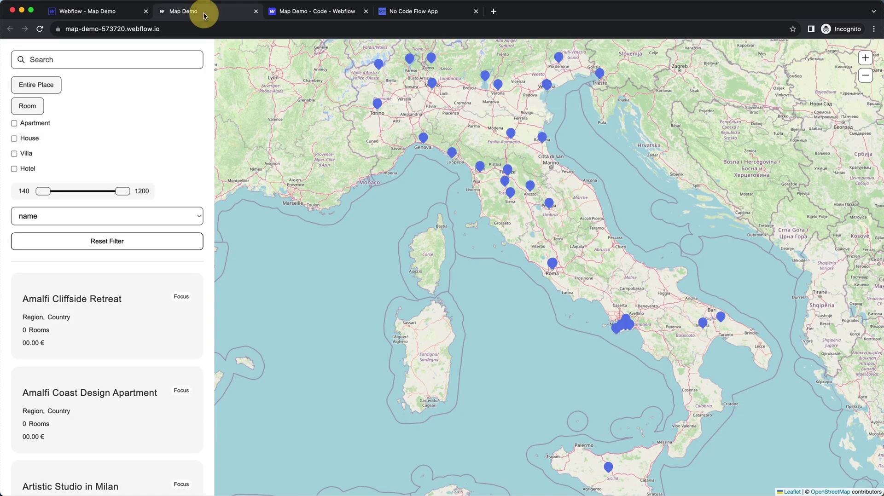
pyautogui.click(130, 59)
pyautogui.write('wndaiwd')
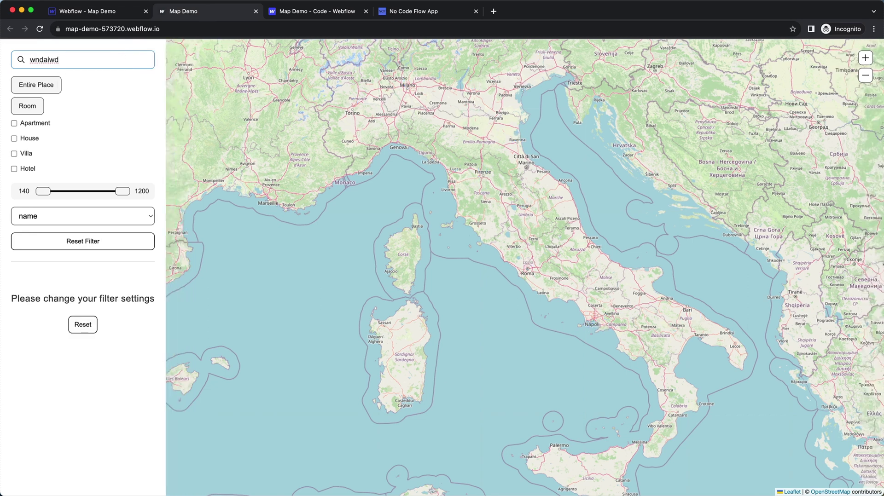
pyautogui.click(113, 336)
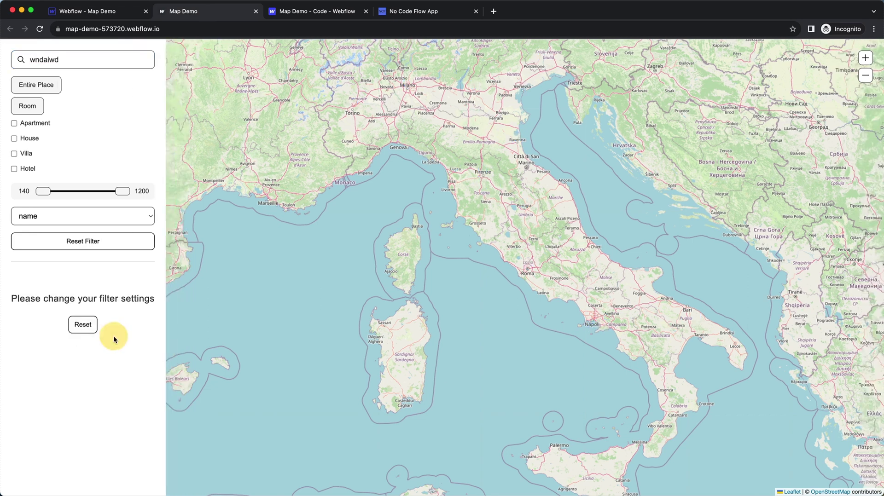
pyautogui.click(79, 325)
pyautogui.moveTo(387, 280); pyautogui.dragTo(387, 339)
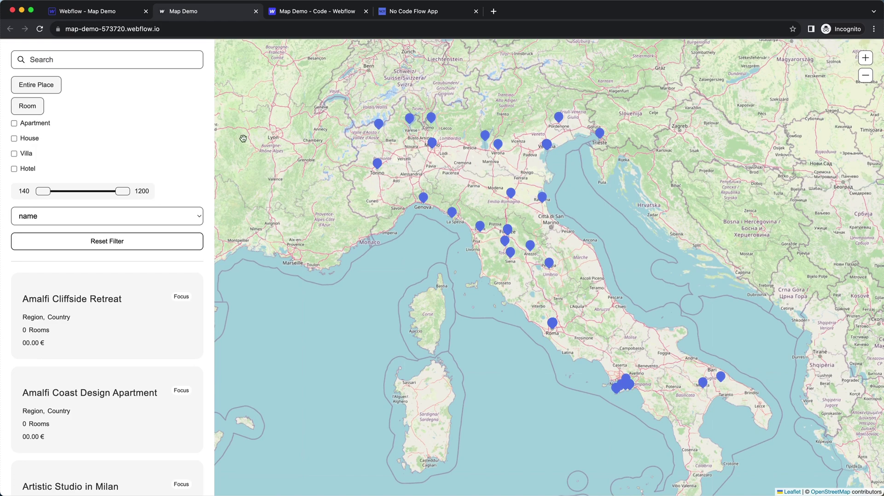
# Step: Return to the Webflow Designer and delete the Pop-Up Image from the Styleguide's pop-up
pyautogui.click(110, 11)
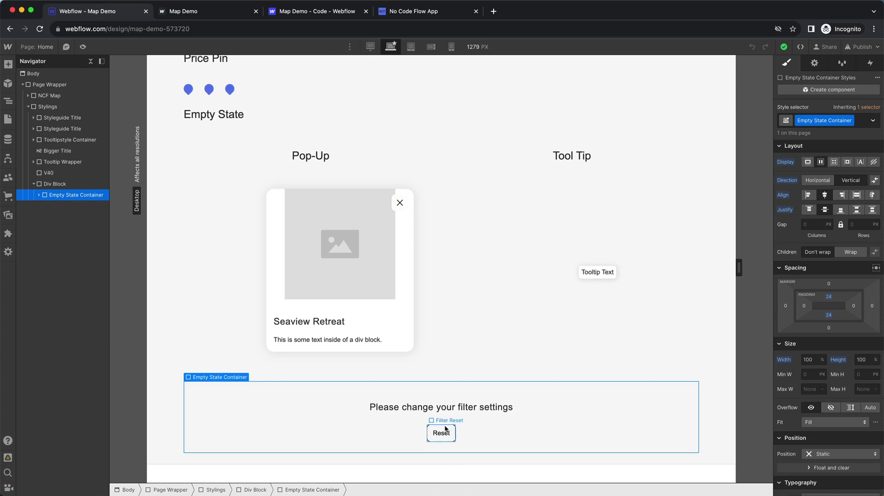
pyautogui.scroll(2, 445, 429)
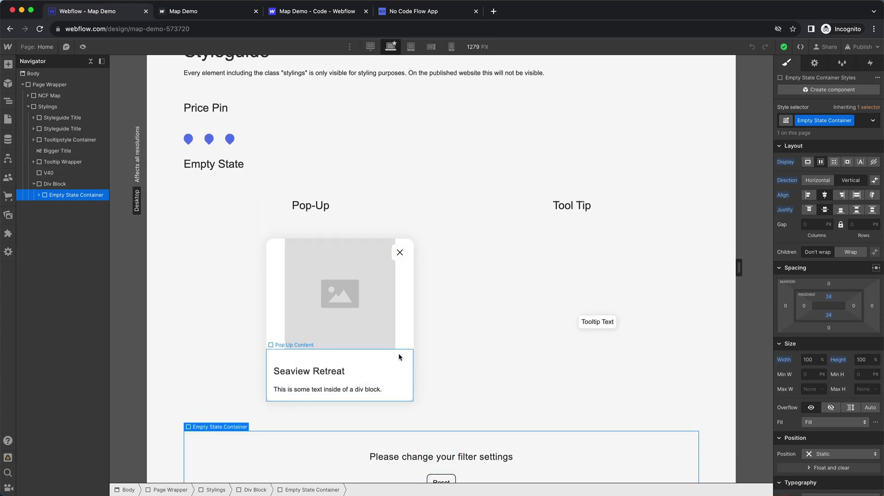
pyautogui.click(357, 310)
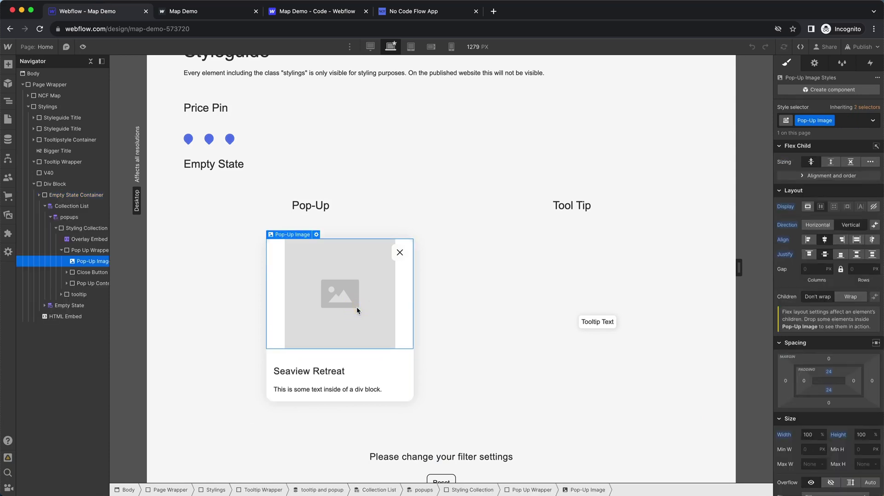
pyautogui.press('Delete')
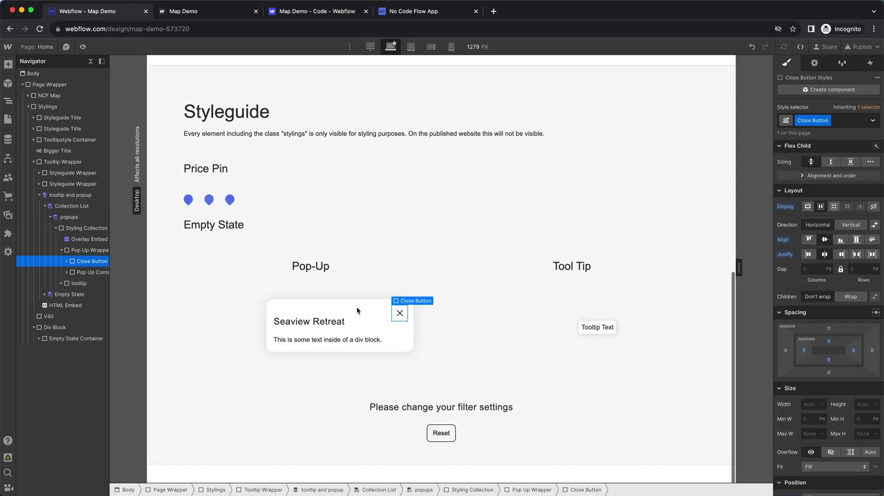
# Step: Look over the Styleguide section and the placeholder map above it, including the Styleguide Wrapper around the Pop-Up heading
pyautogui.scroll(1, 357, 307)
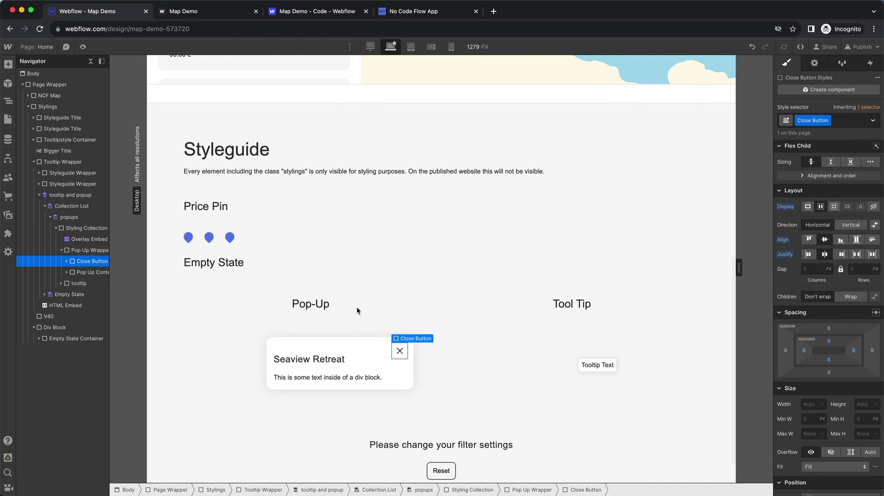
pyautogui.scroll(1, 356, 307)
pyautogui.scroll(-1, 356, 307)
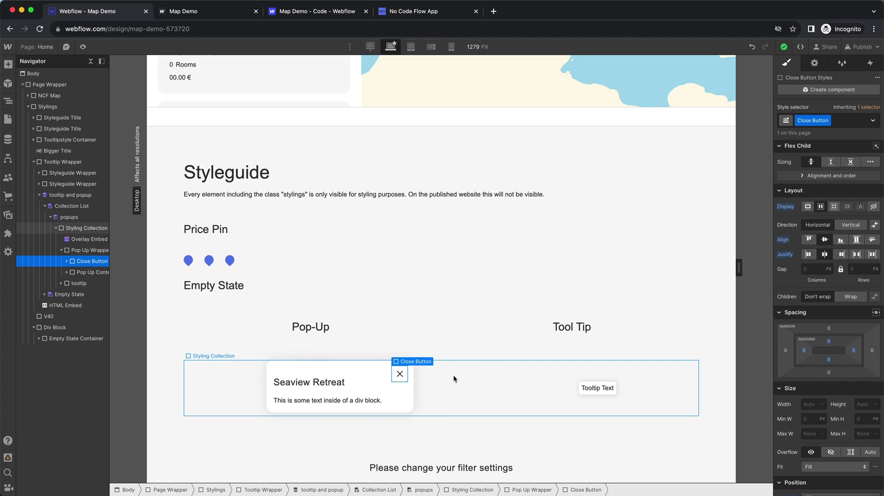
pyautogui.scroll(4, 453, 375)
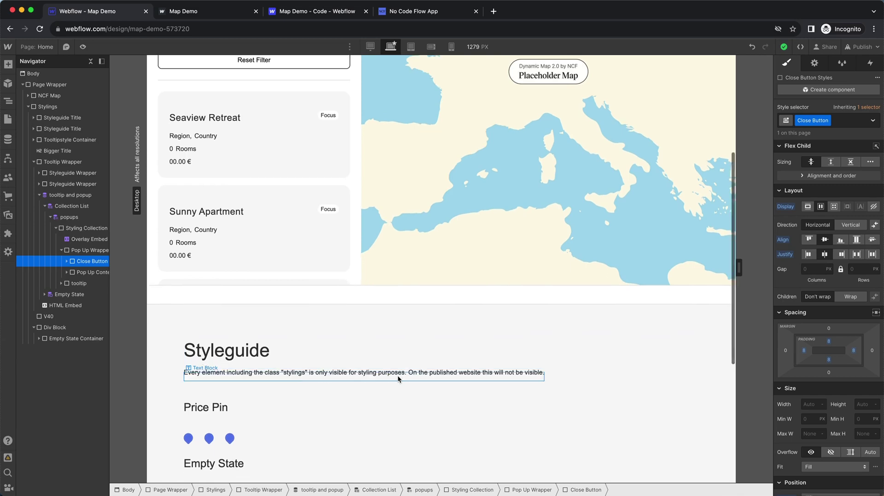
pyautogui.scroll(-4, 397, 375)
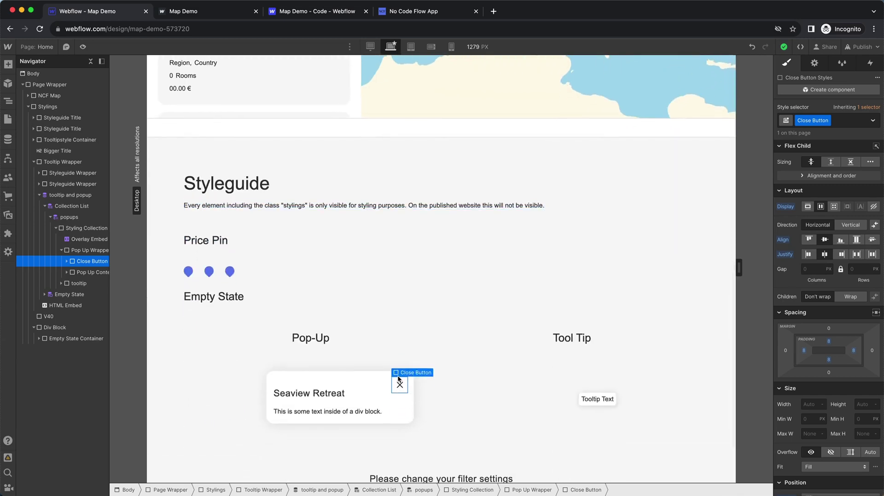
pyautogui.scroll(1, 396, 375)
pyautogui.click(330, 332)
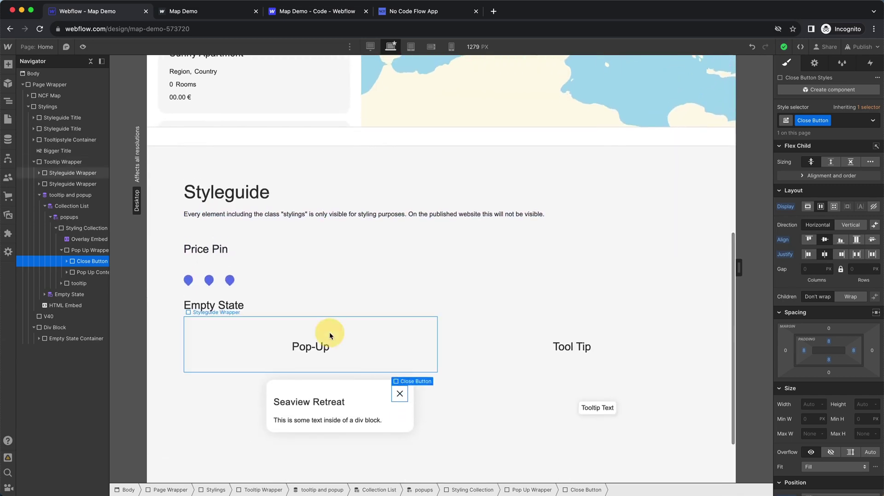
pyautogui.scroll(1, 330, 332)
pyautogui.scroll(1, 329, 332)
pyautogui.click(367, 348)
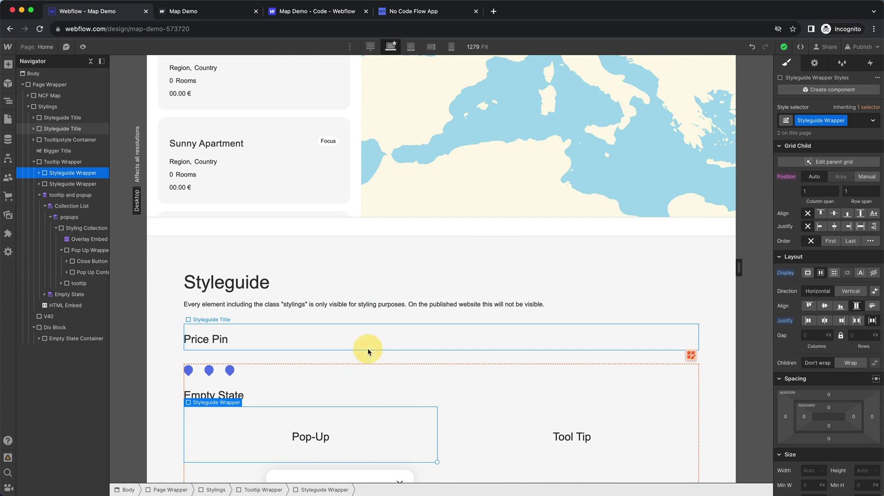
# Step: Switch to the No Code Flow App, look through the Styling Helper's how-to entries and open the Your Sites list
pyautogui.click(419, 11)
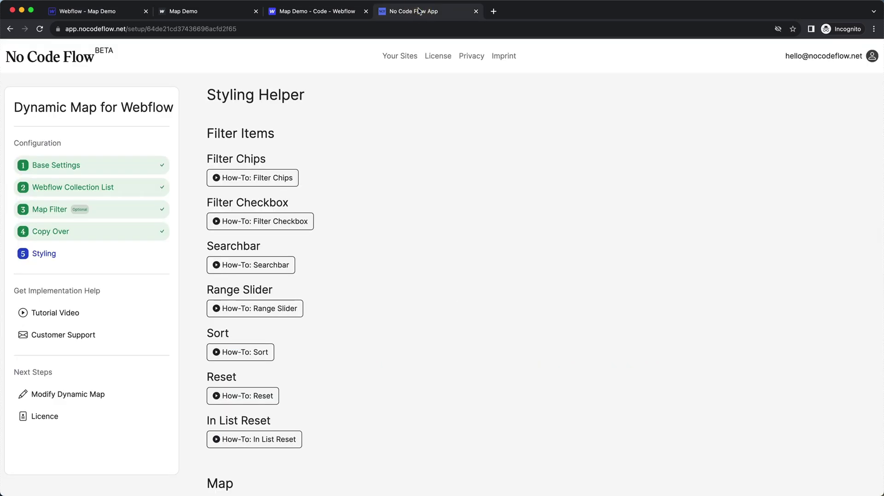
pyautogui.scroll(-7, 397, 145)
pyautogui.scroll(7, 397, 145)
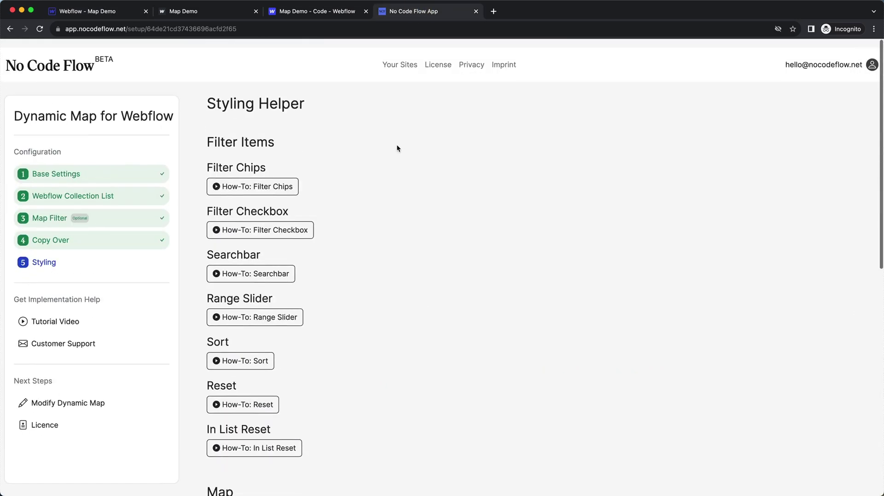
pyautogui.click(79, 61)
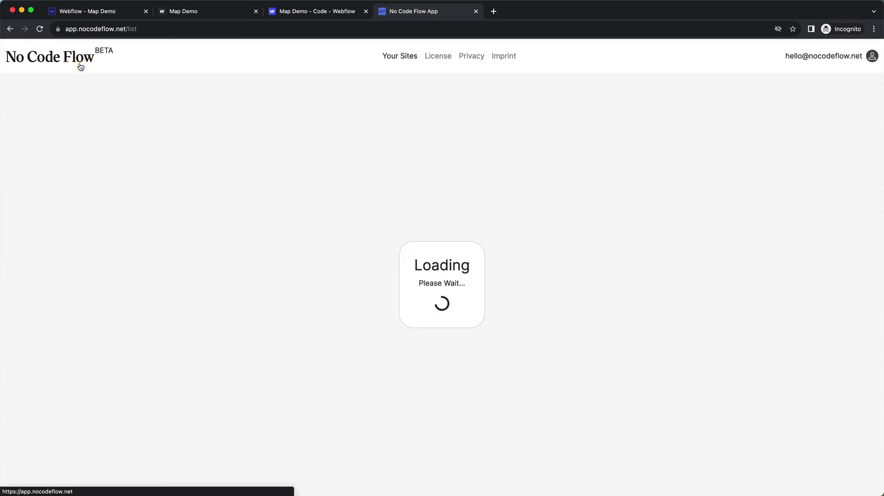